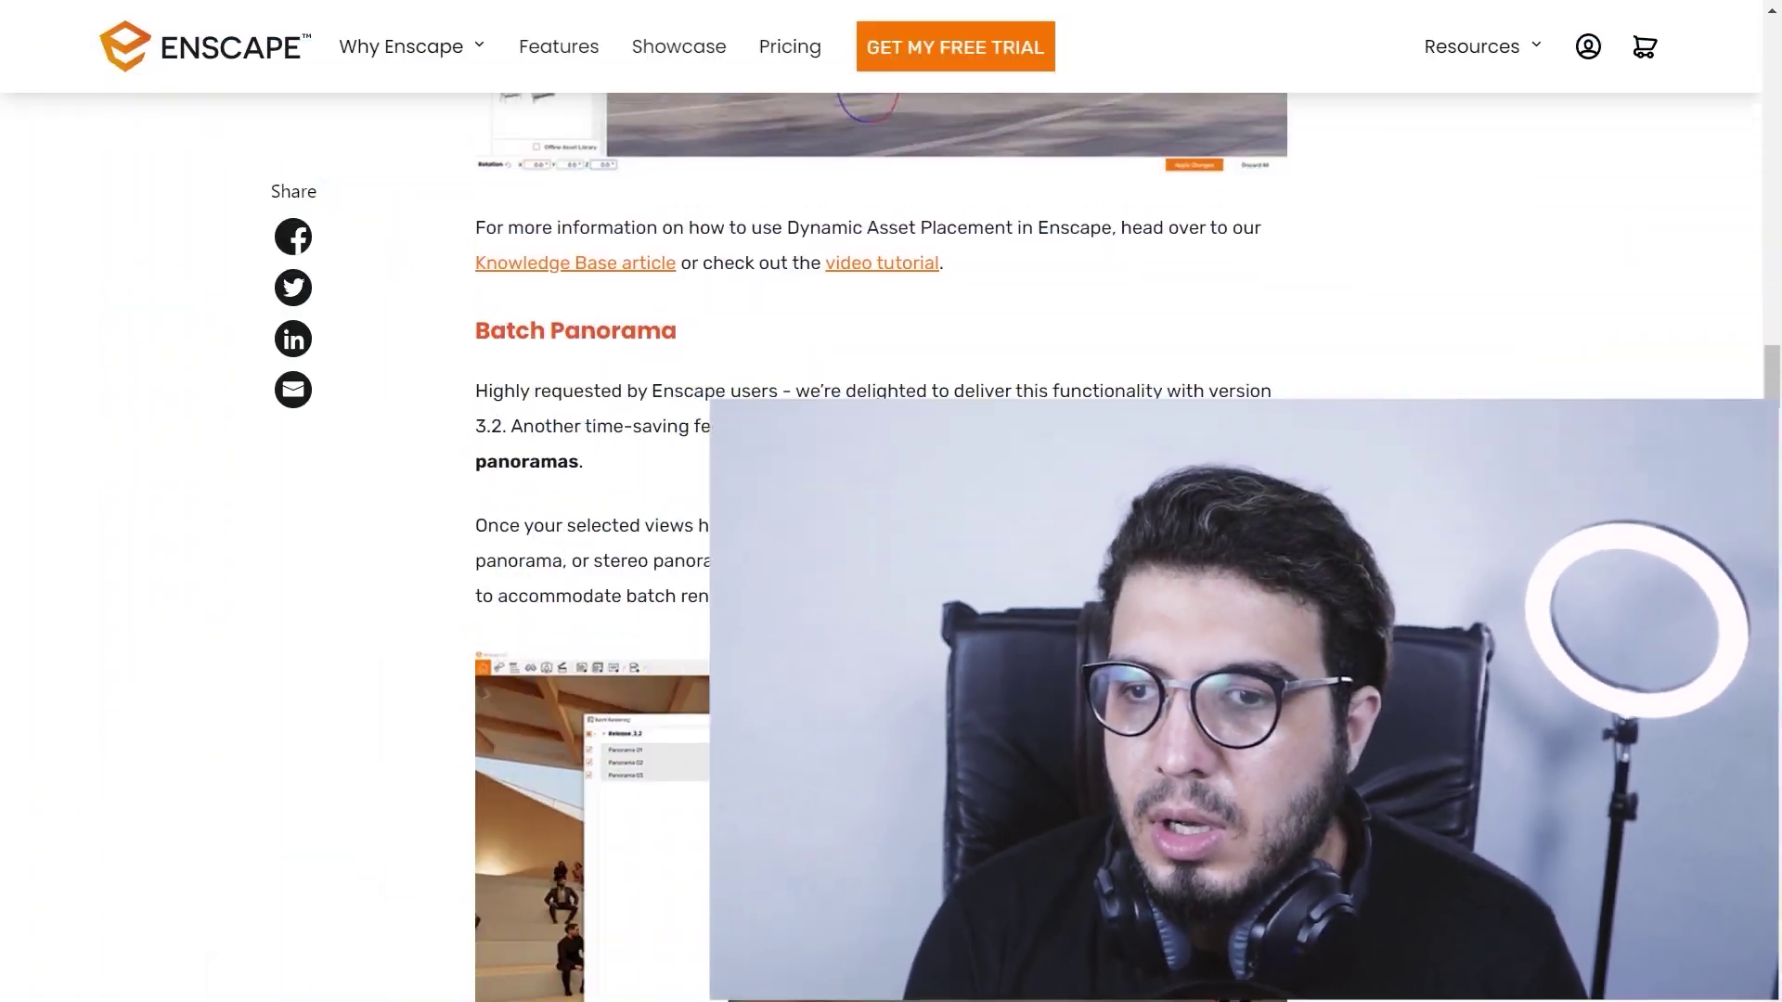
- Review the Enscape 3.2 update article, from the Batch Panorama section back to its introduction, and exit the full-screen page
scroll(1118, 935, "up", 15)
scroll(1355, 585, "up", 20)
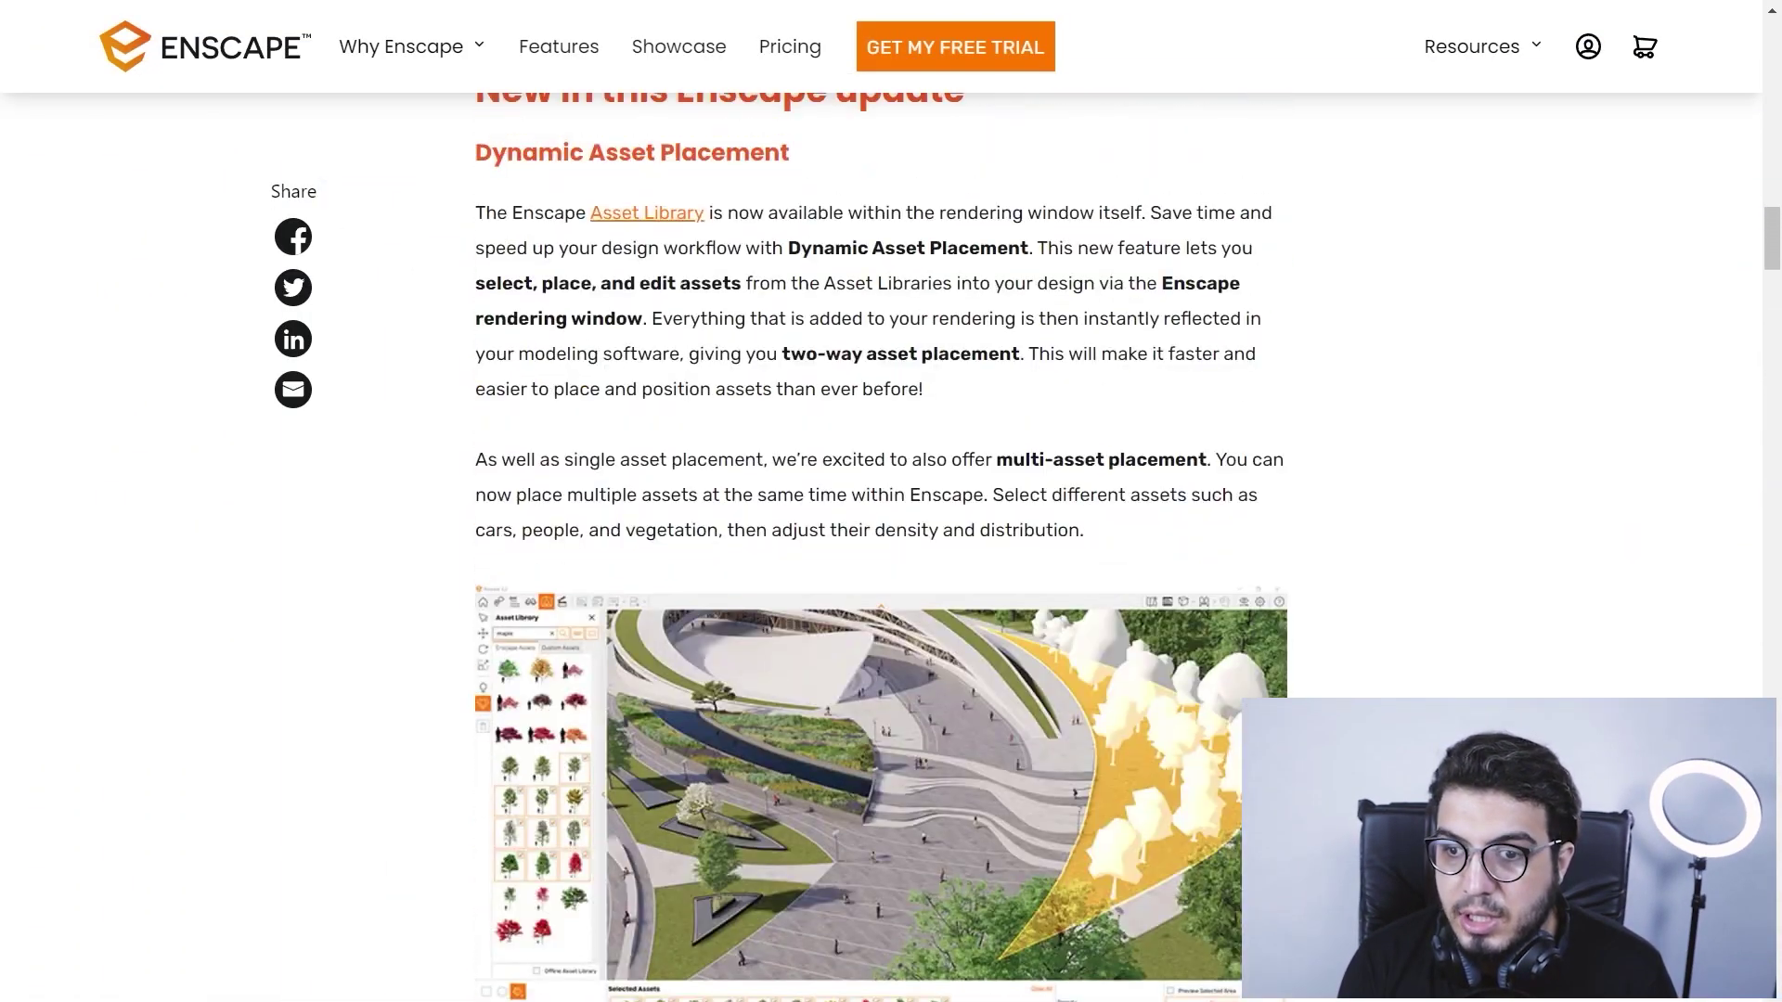
scroll(1352, 571, "up", 12)
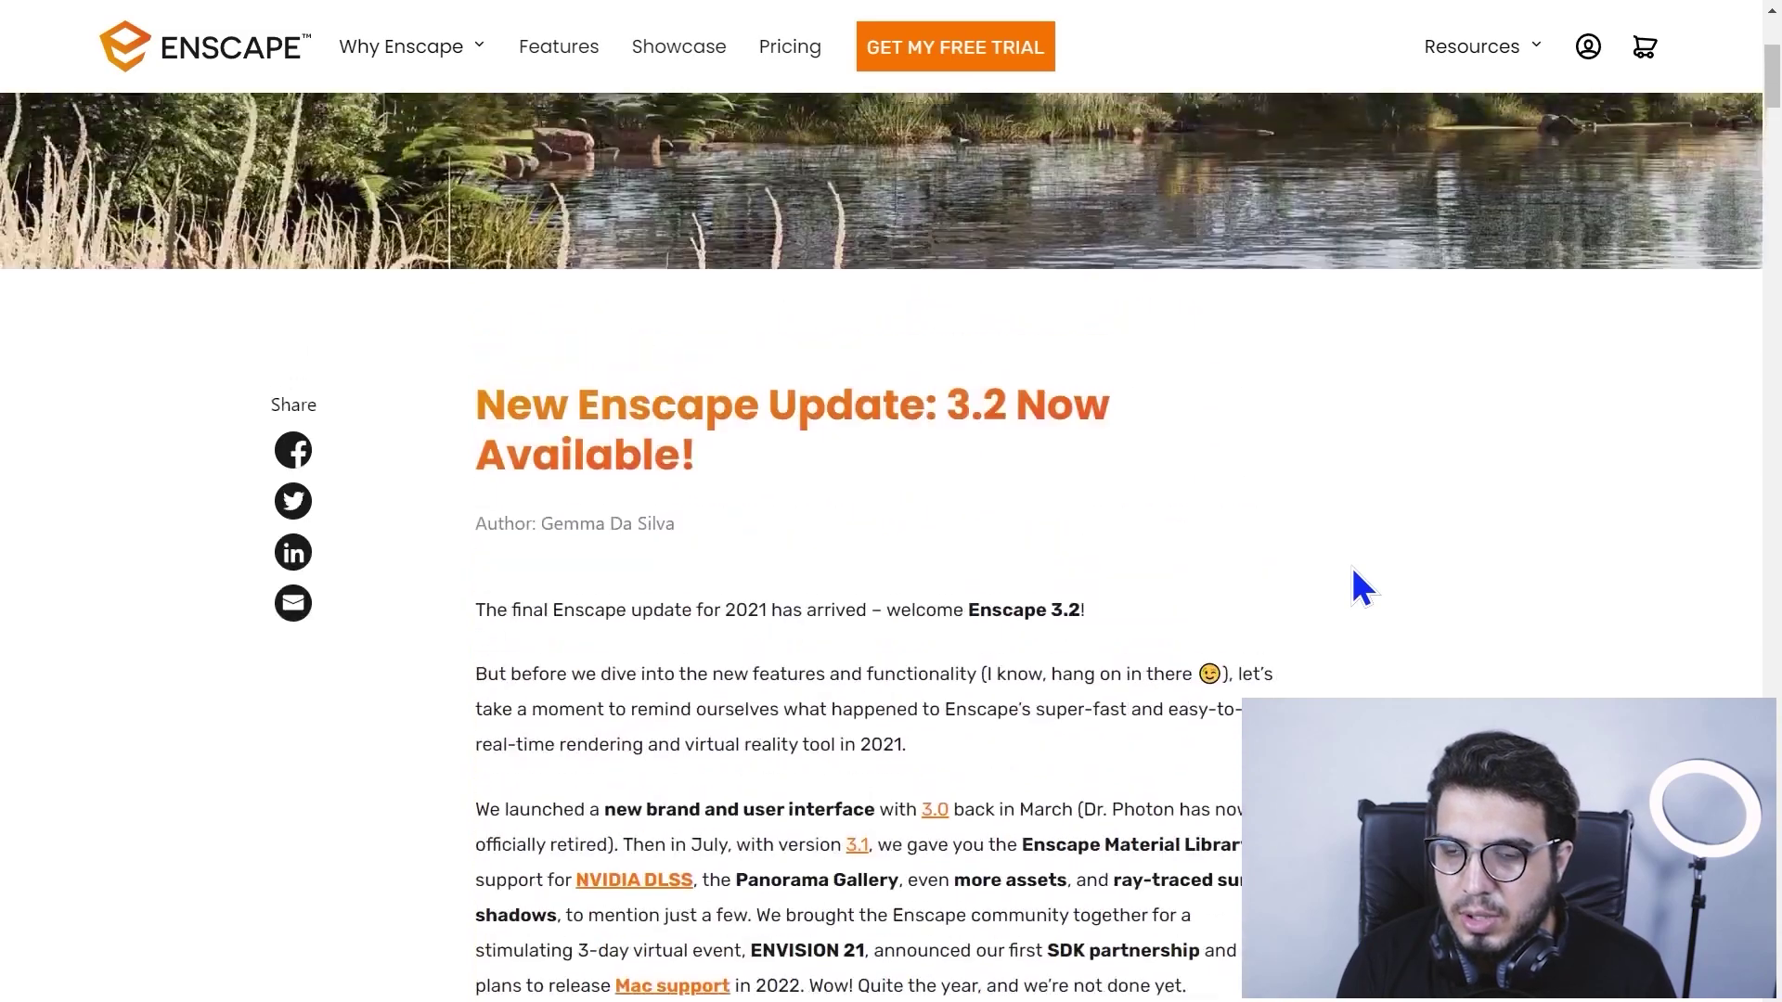
scroll(1207, 631, "down", 5)
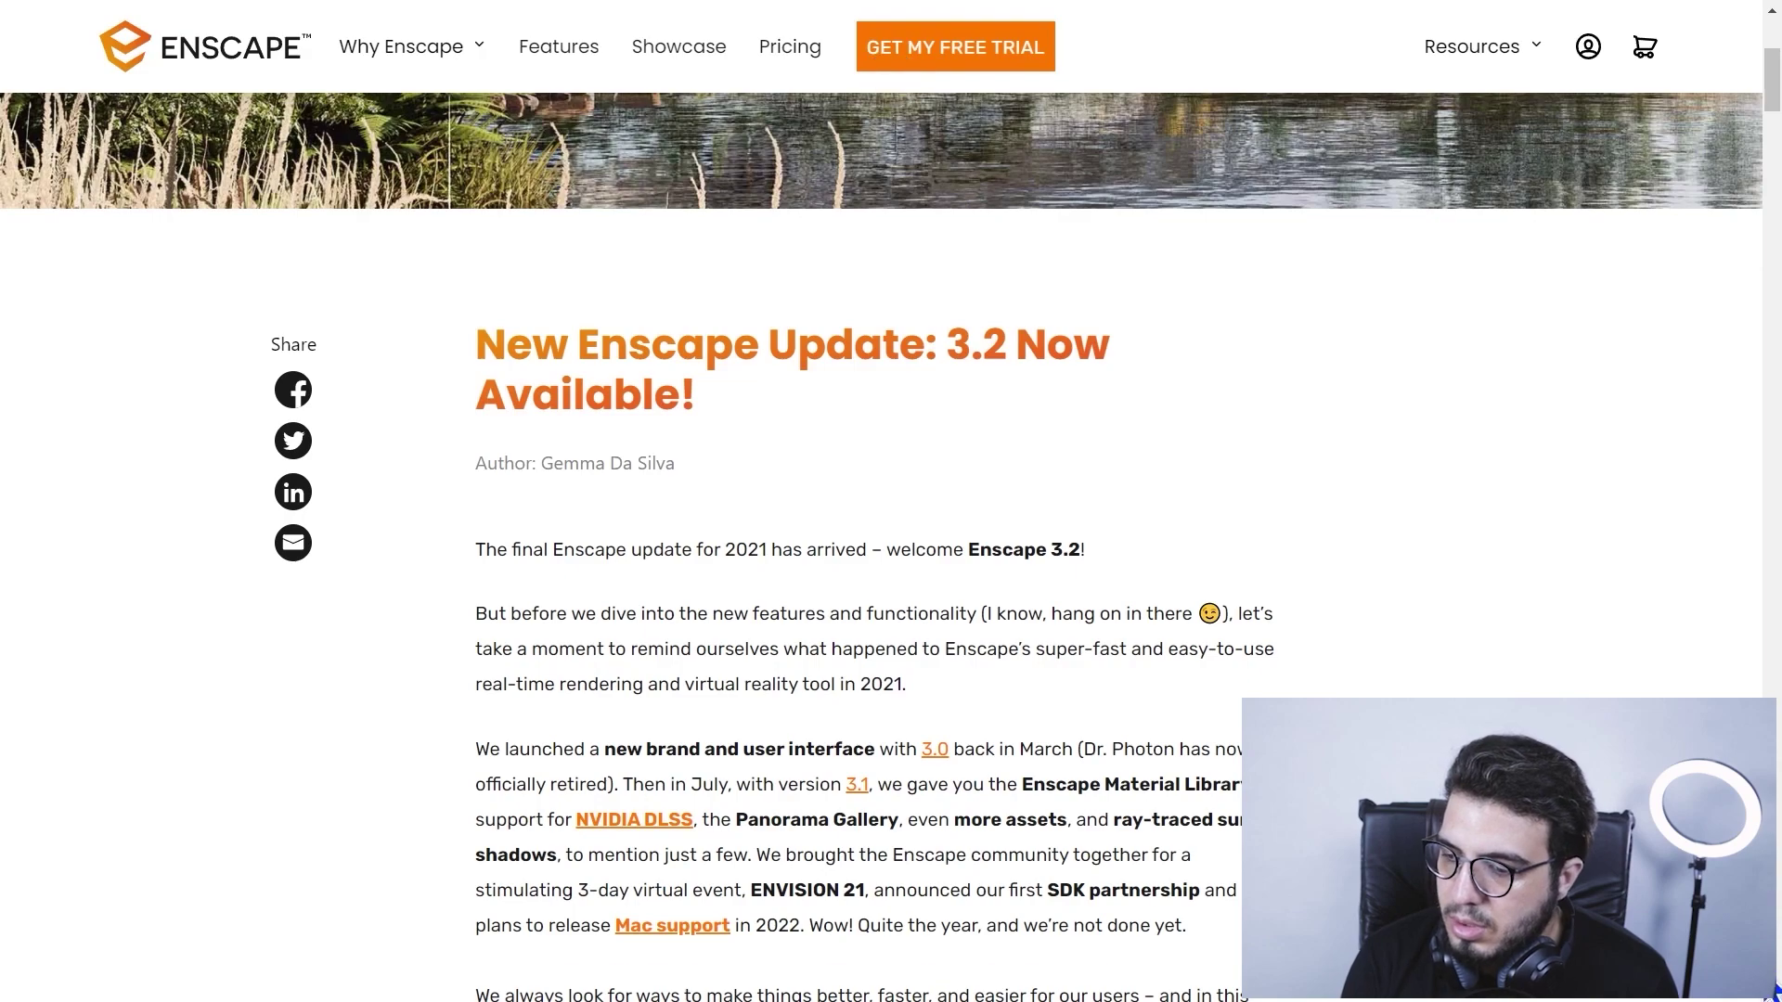
key("super")
key("Escape")
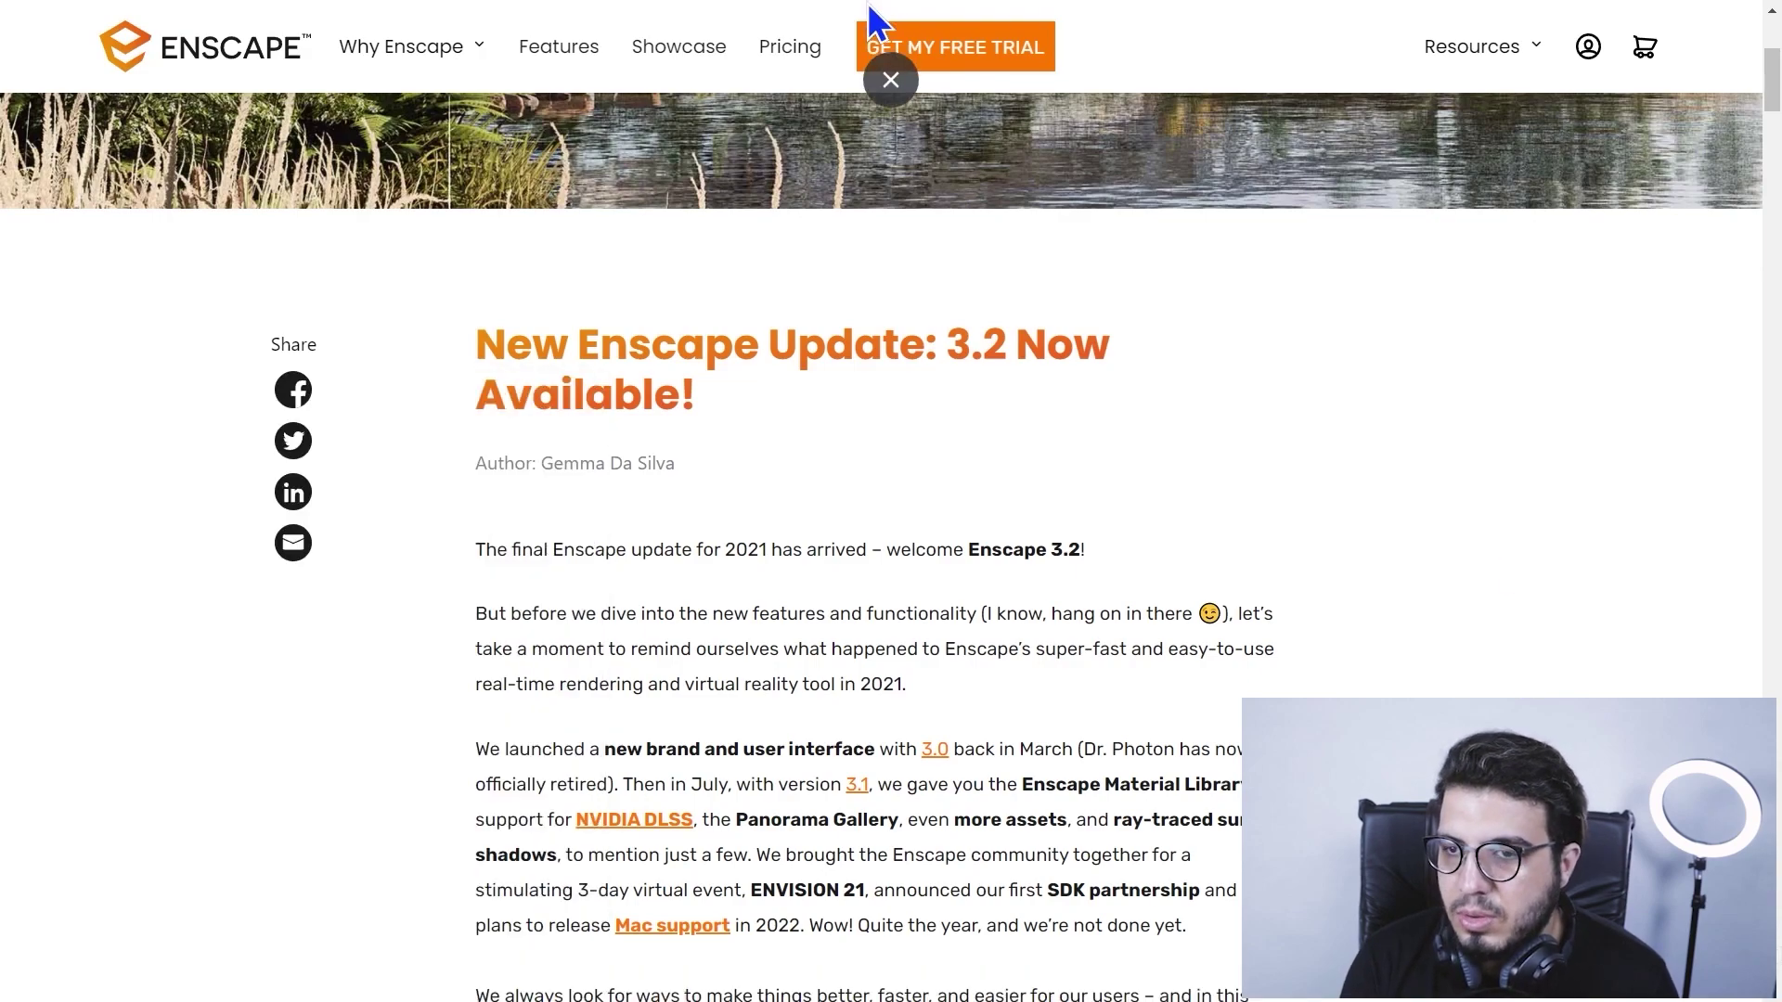
left_click(889, 74)
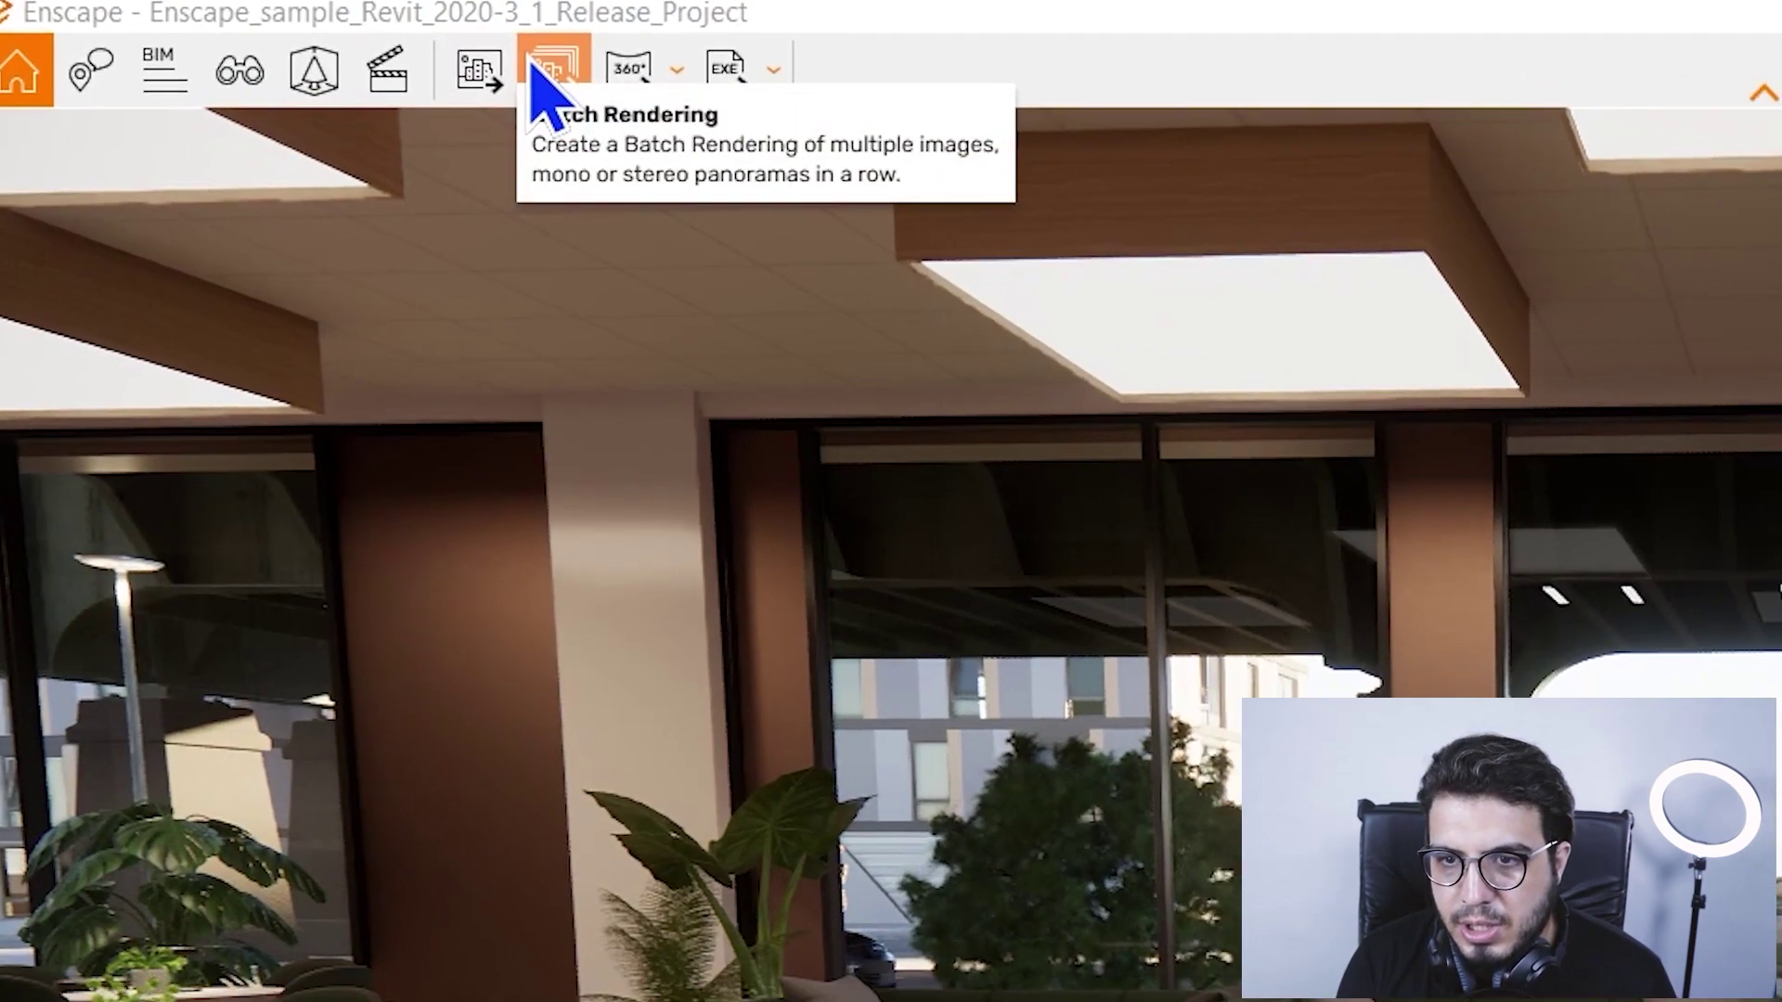
- Open Batch Rendering, select 01_Img_CoffeeBar, 01_Img_Libary and Exterior, and view the available render types without starting a render
left_click(575, 84)
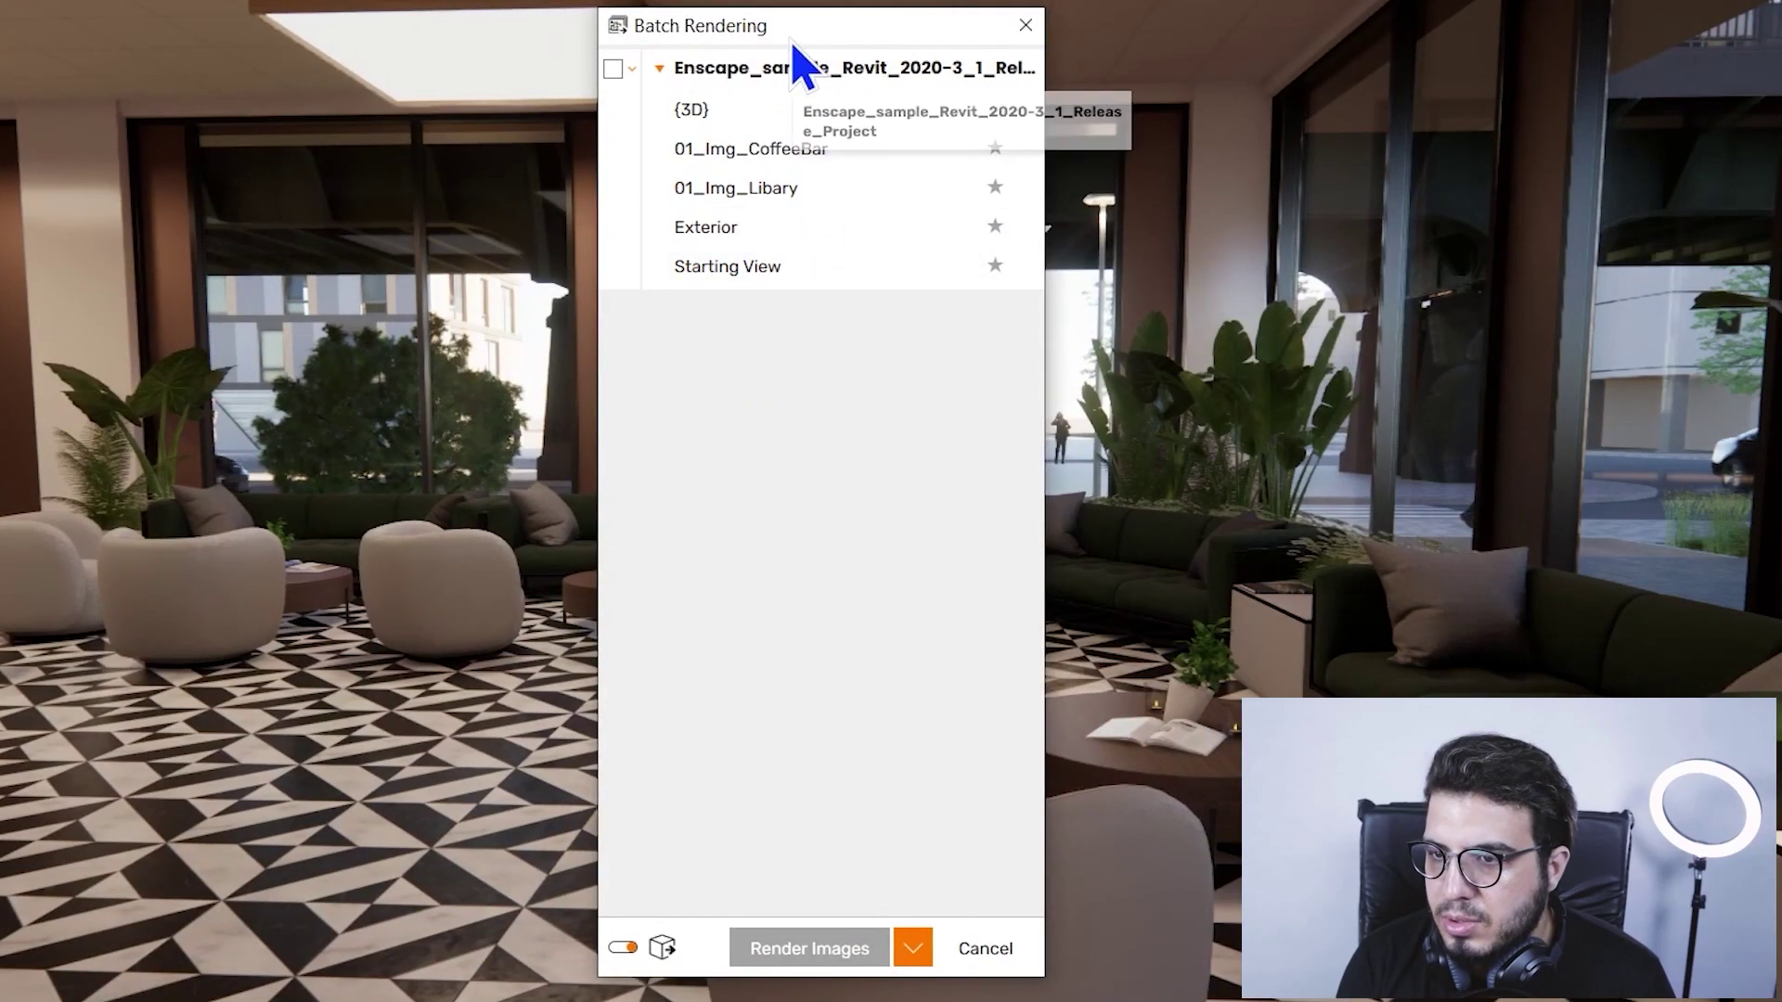
left_click_drag(792, 41, 418, 65)
left_click(240, 171)
left_click(240, 211)
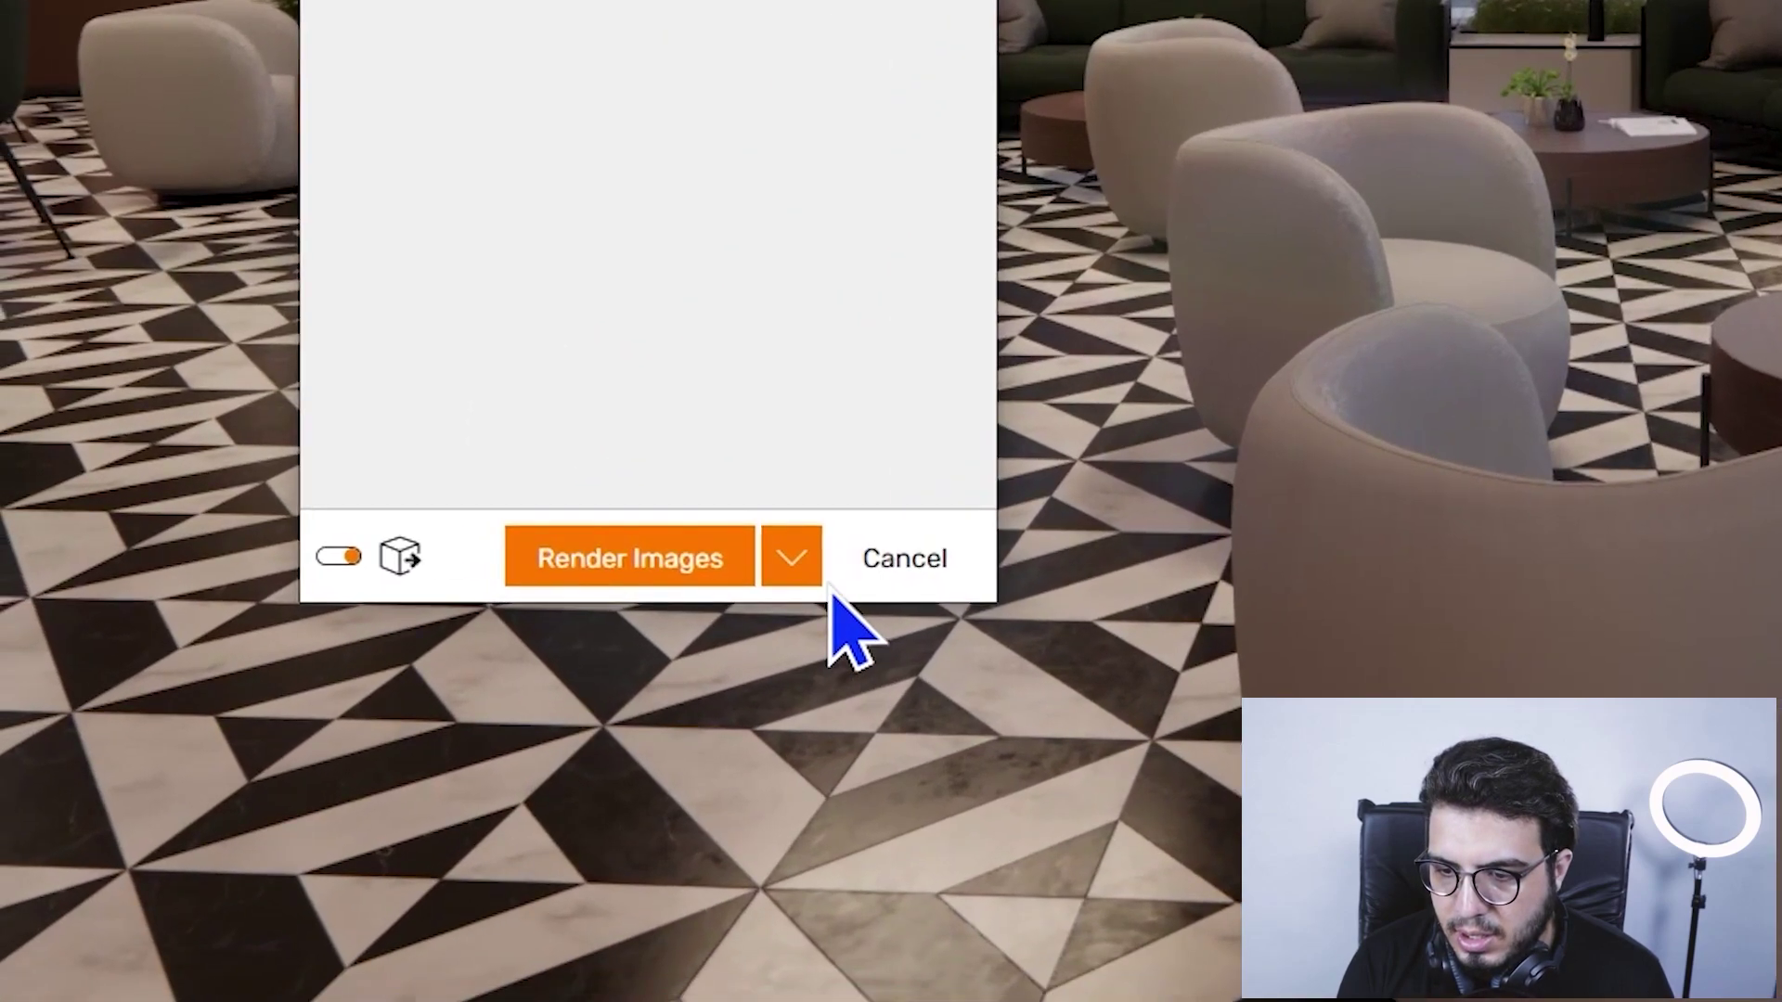
left_click(546, 980)
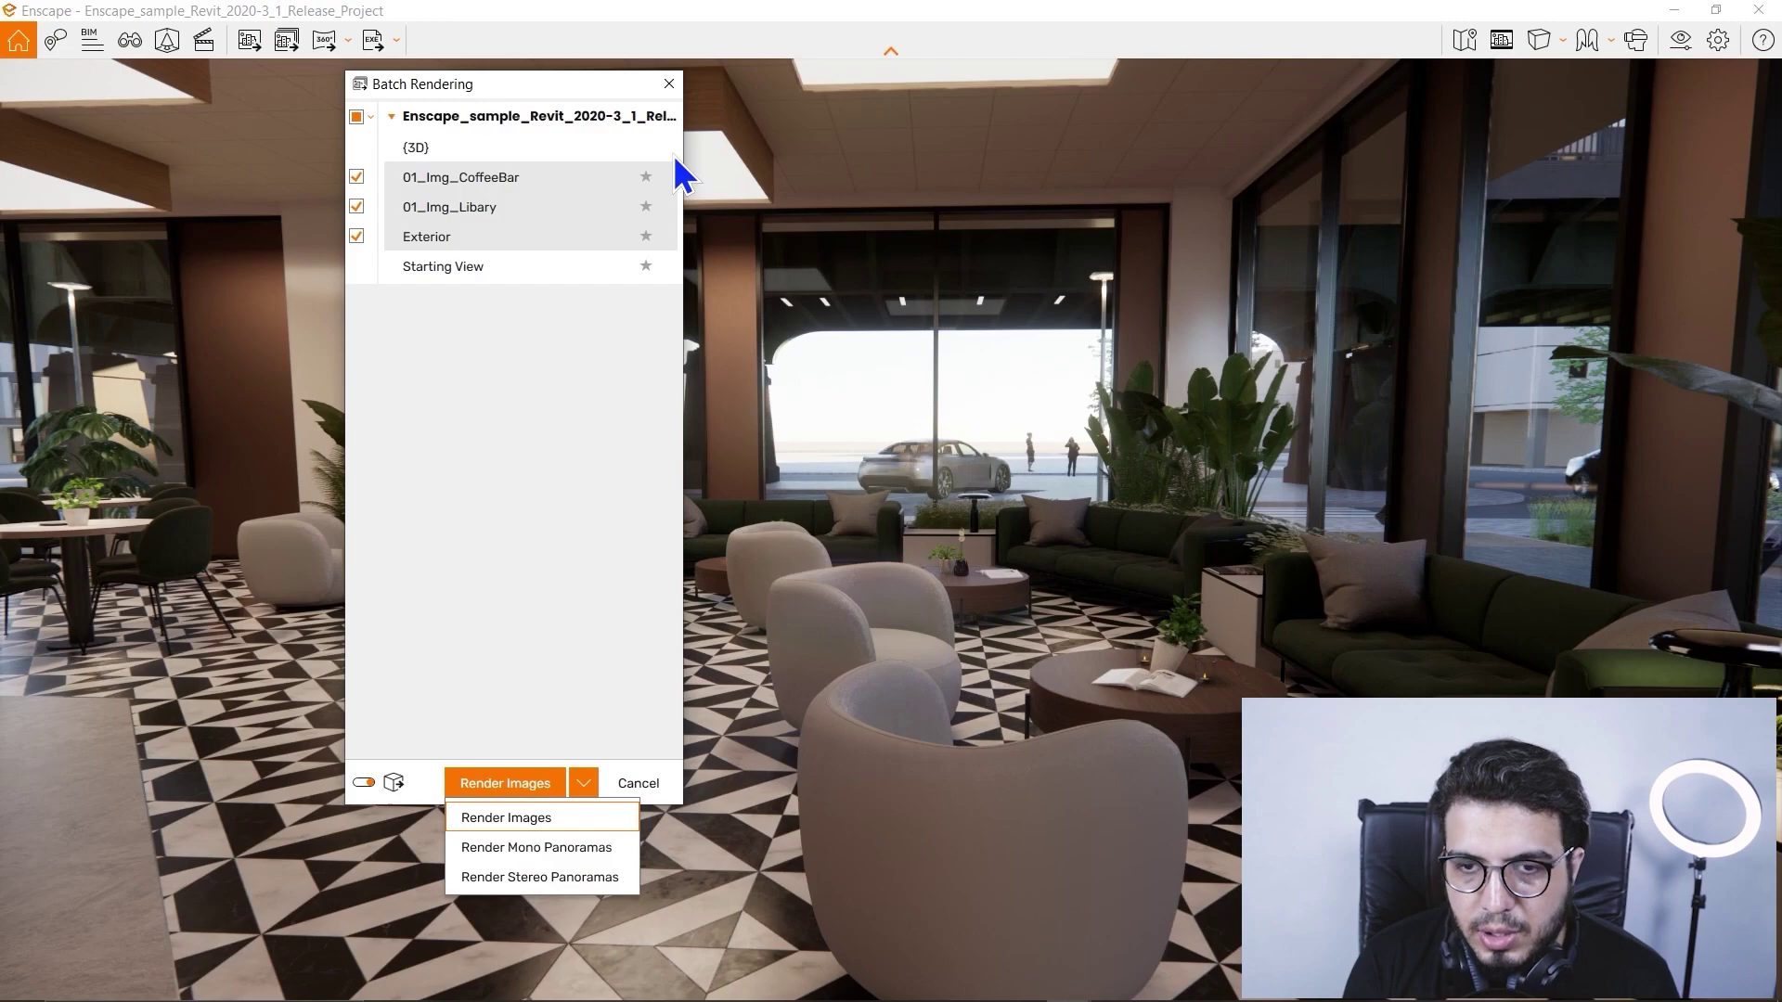
left_click(672, 88)
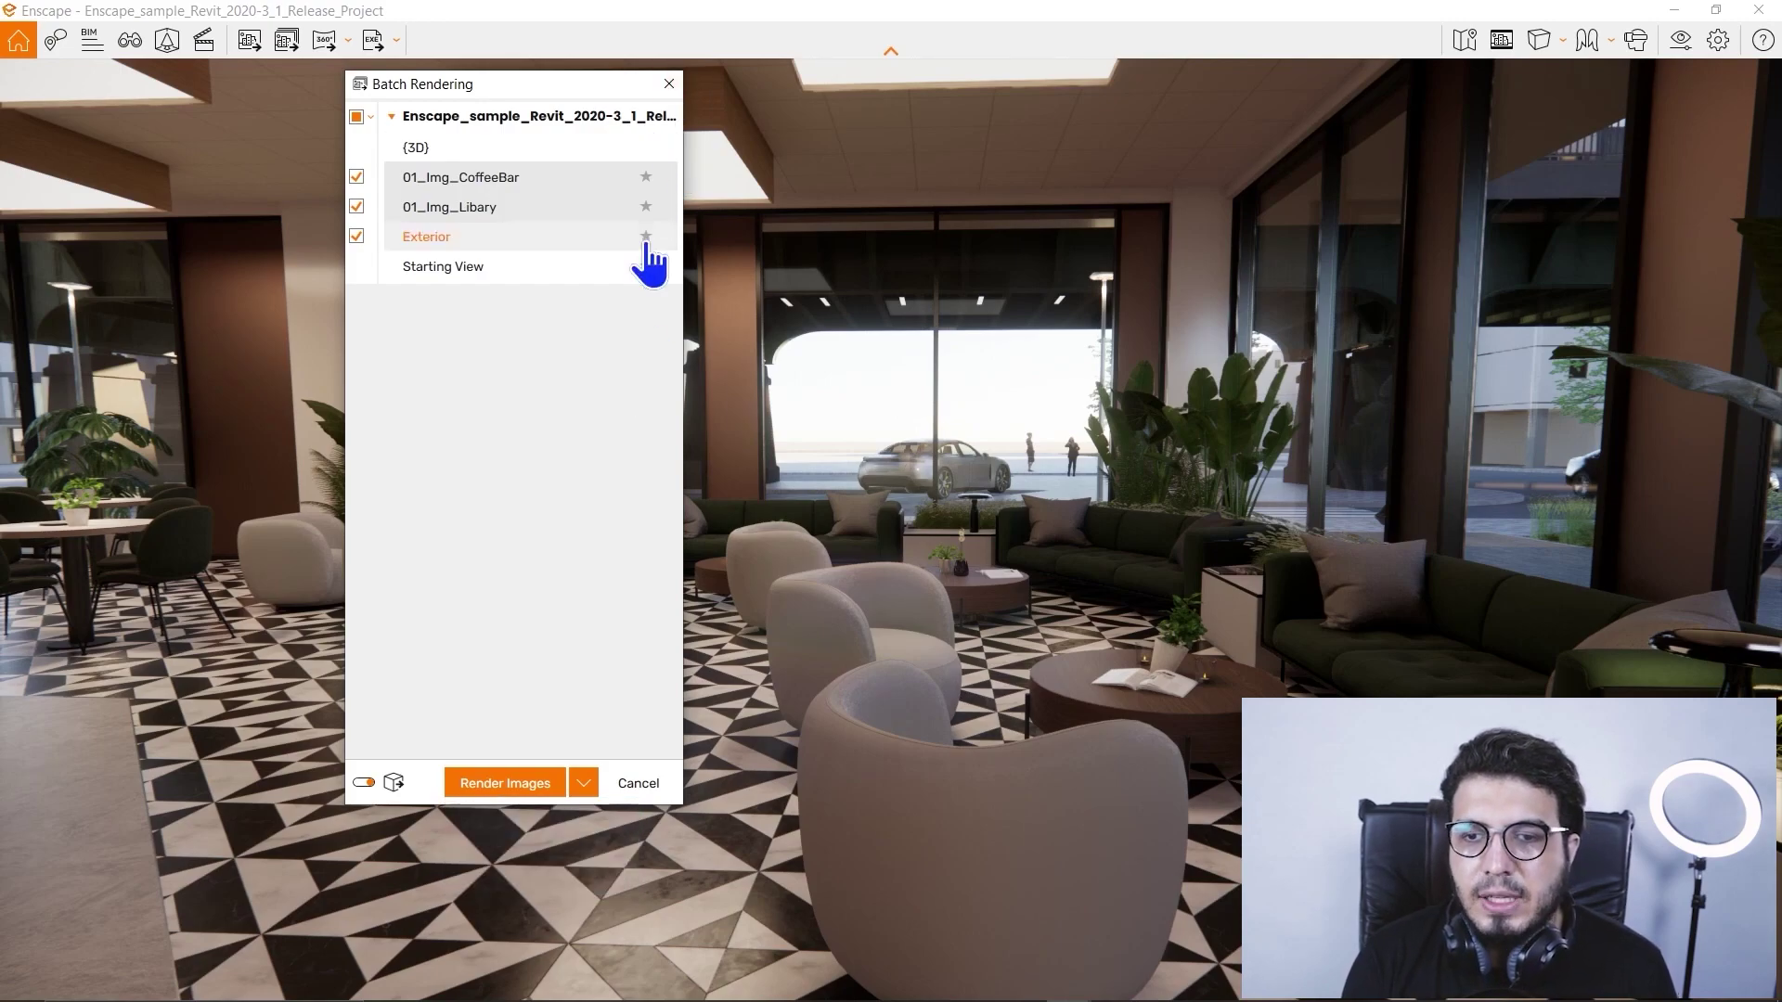
left_click(670, 91)
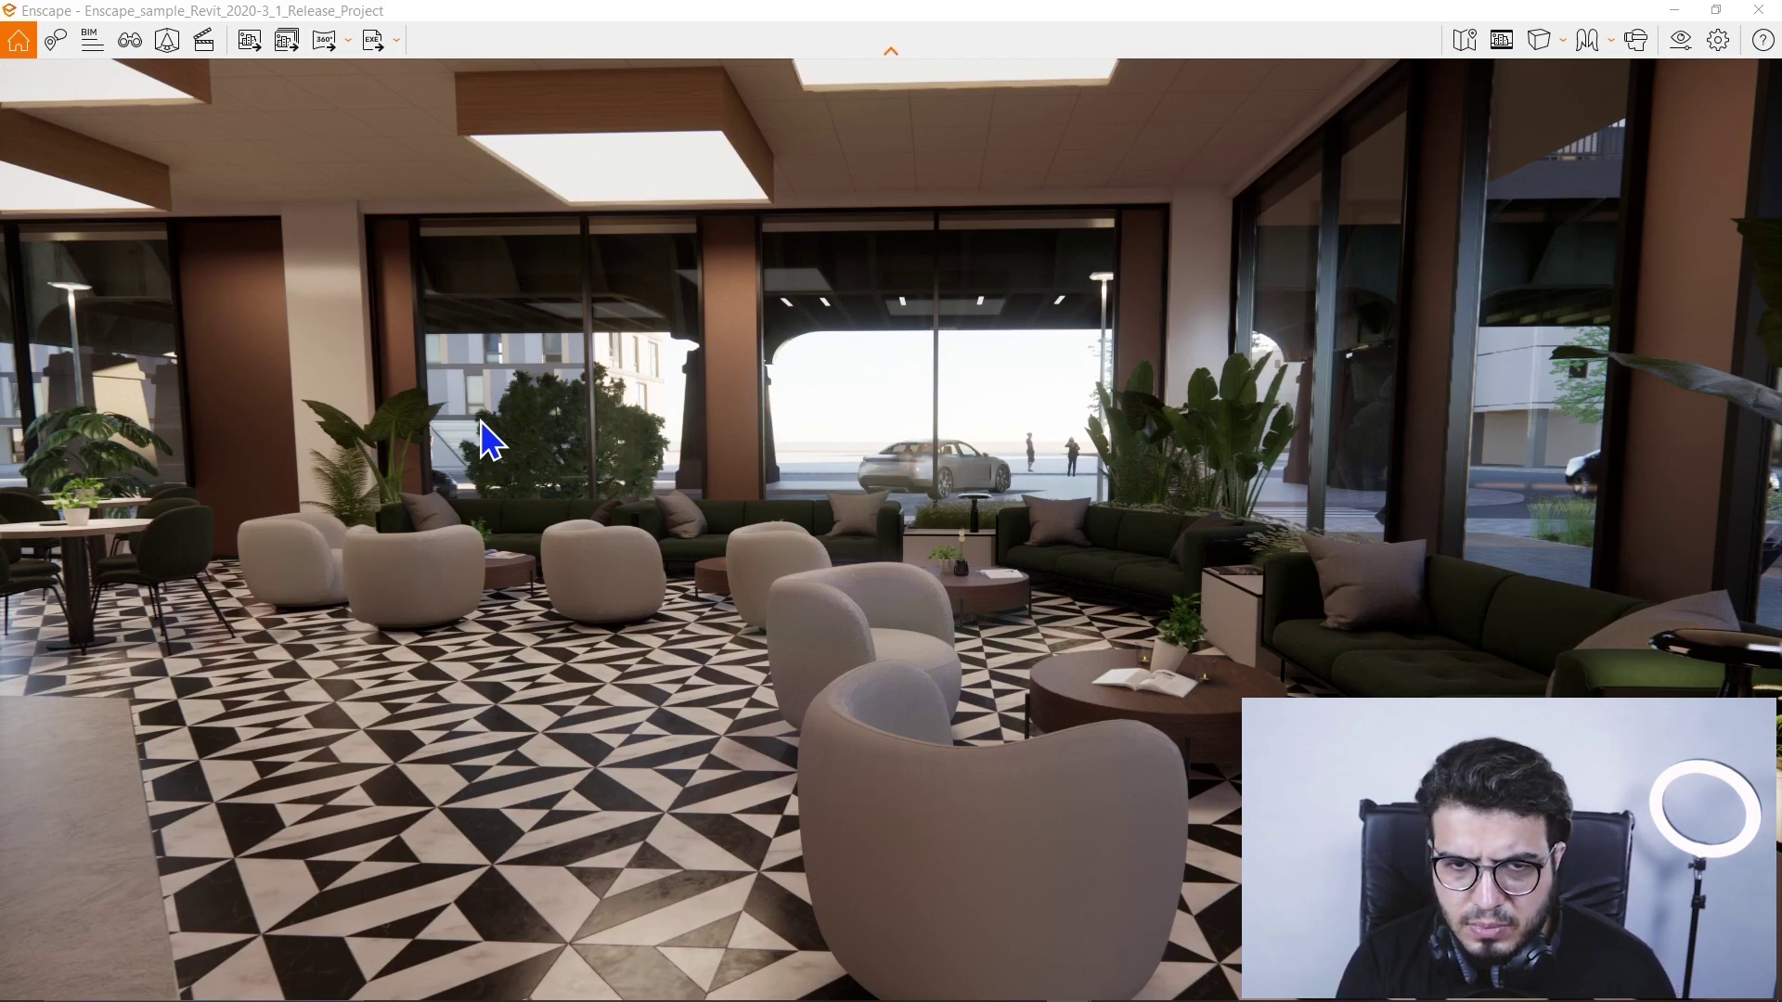
- Switch to Chrome and watch the video "Render and Share Panorama as Gallery or Tour" in full screen
key("super")
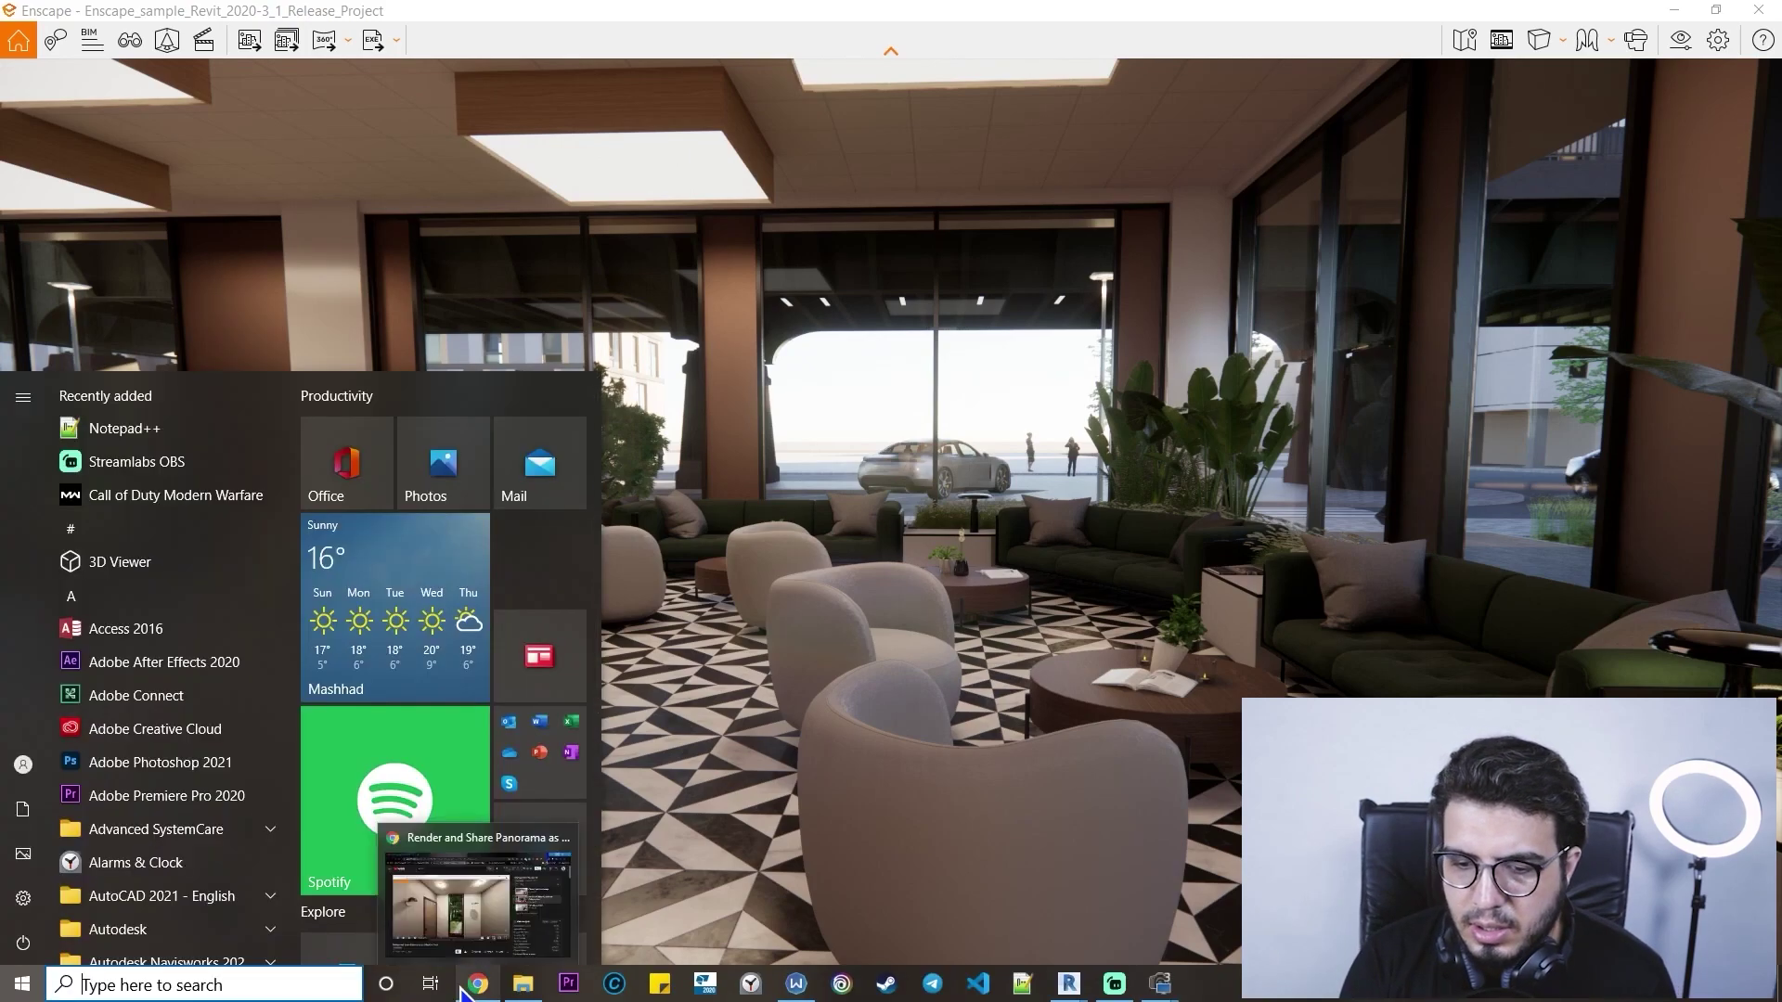
left_click(473, 989)
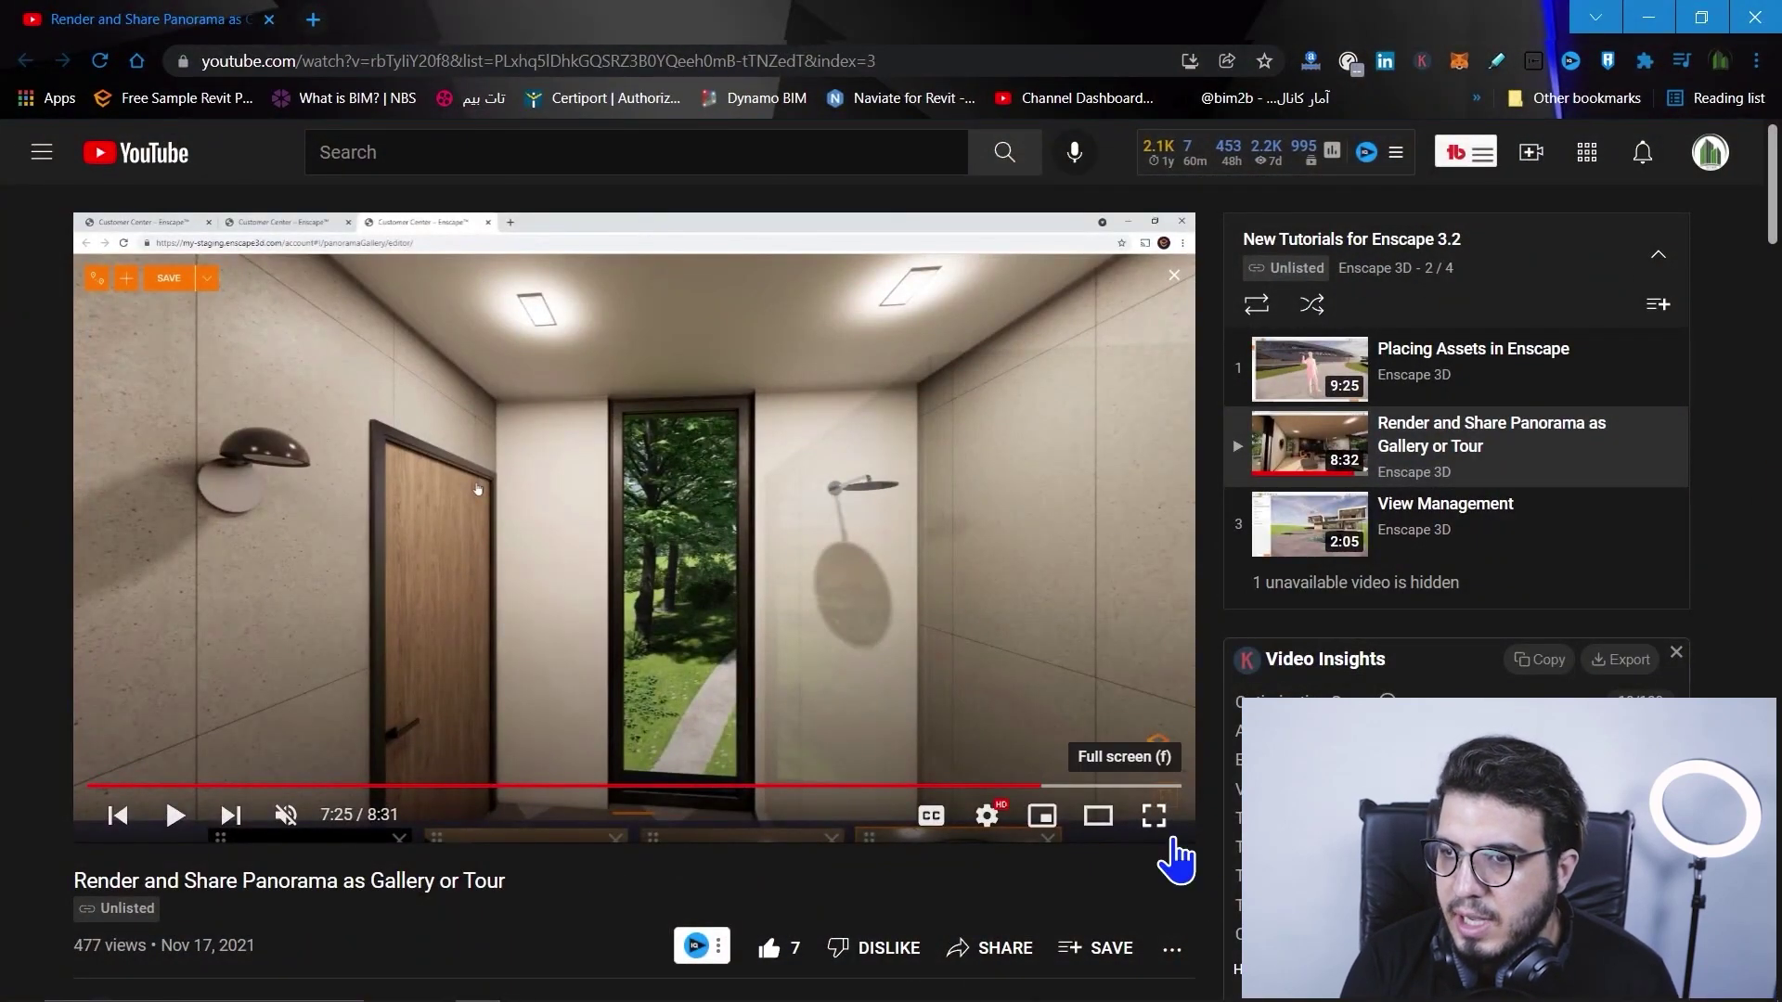
left_click(1160, 816)
left_click(1063, 712)
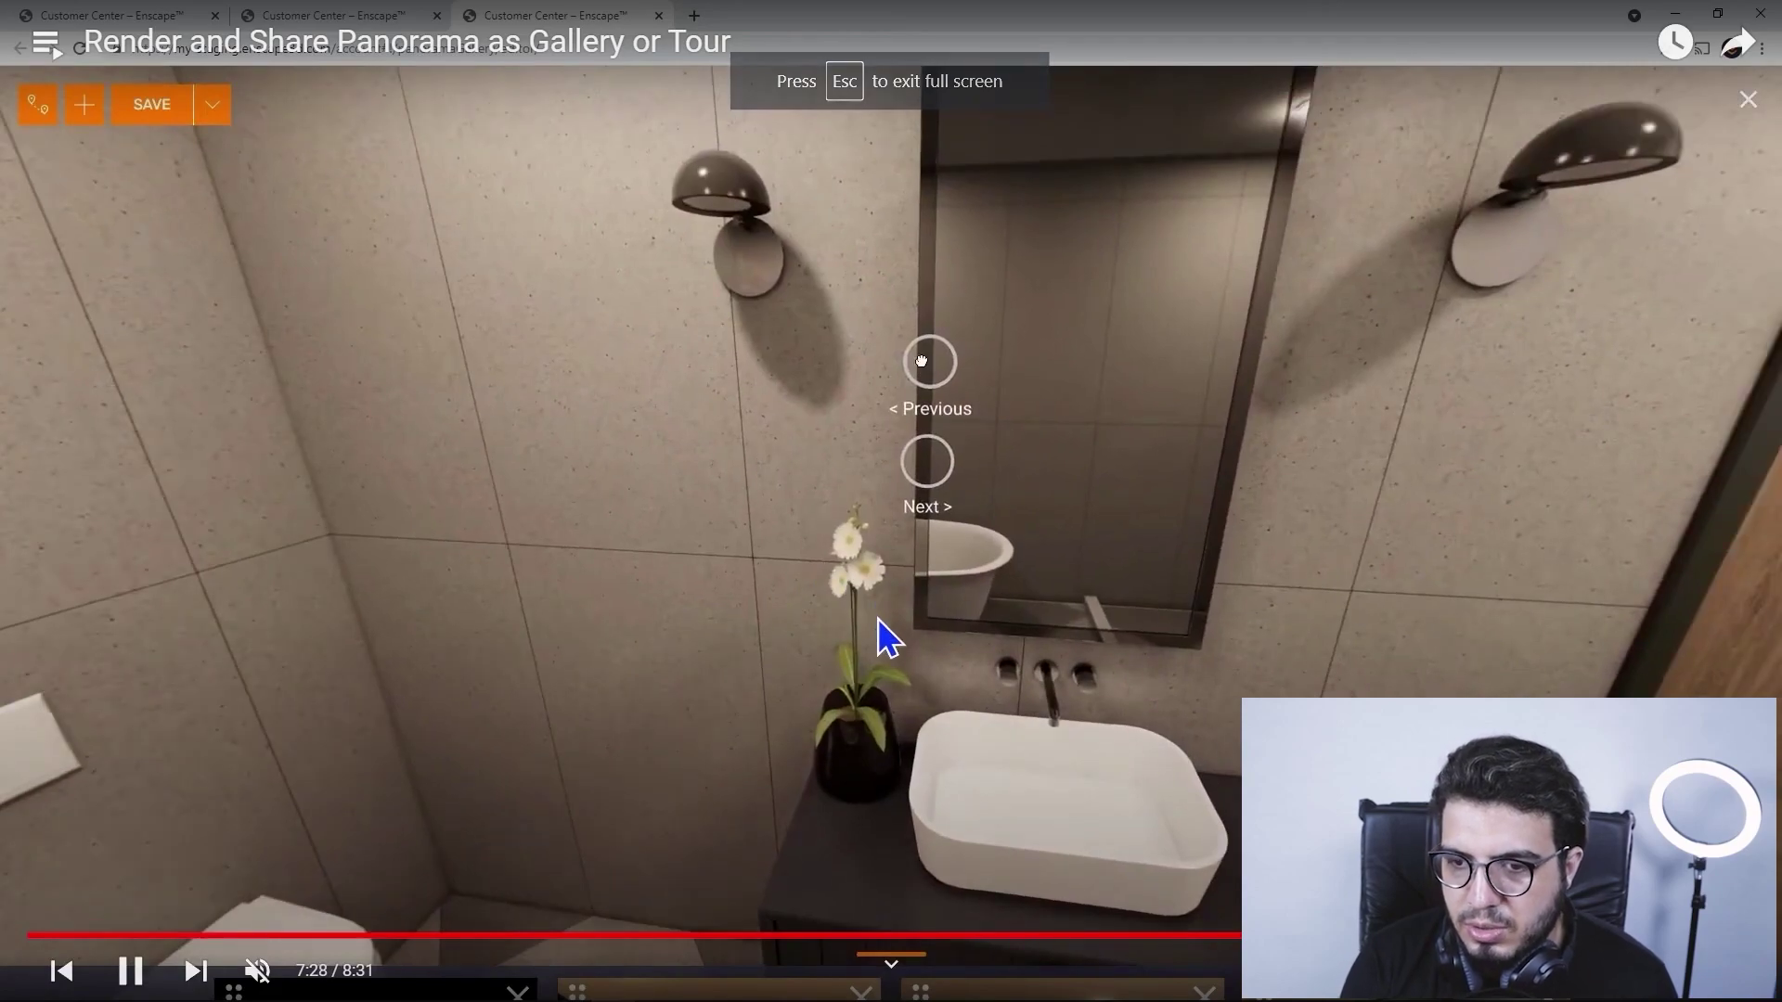
left_click(883, 628)
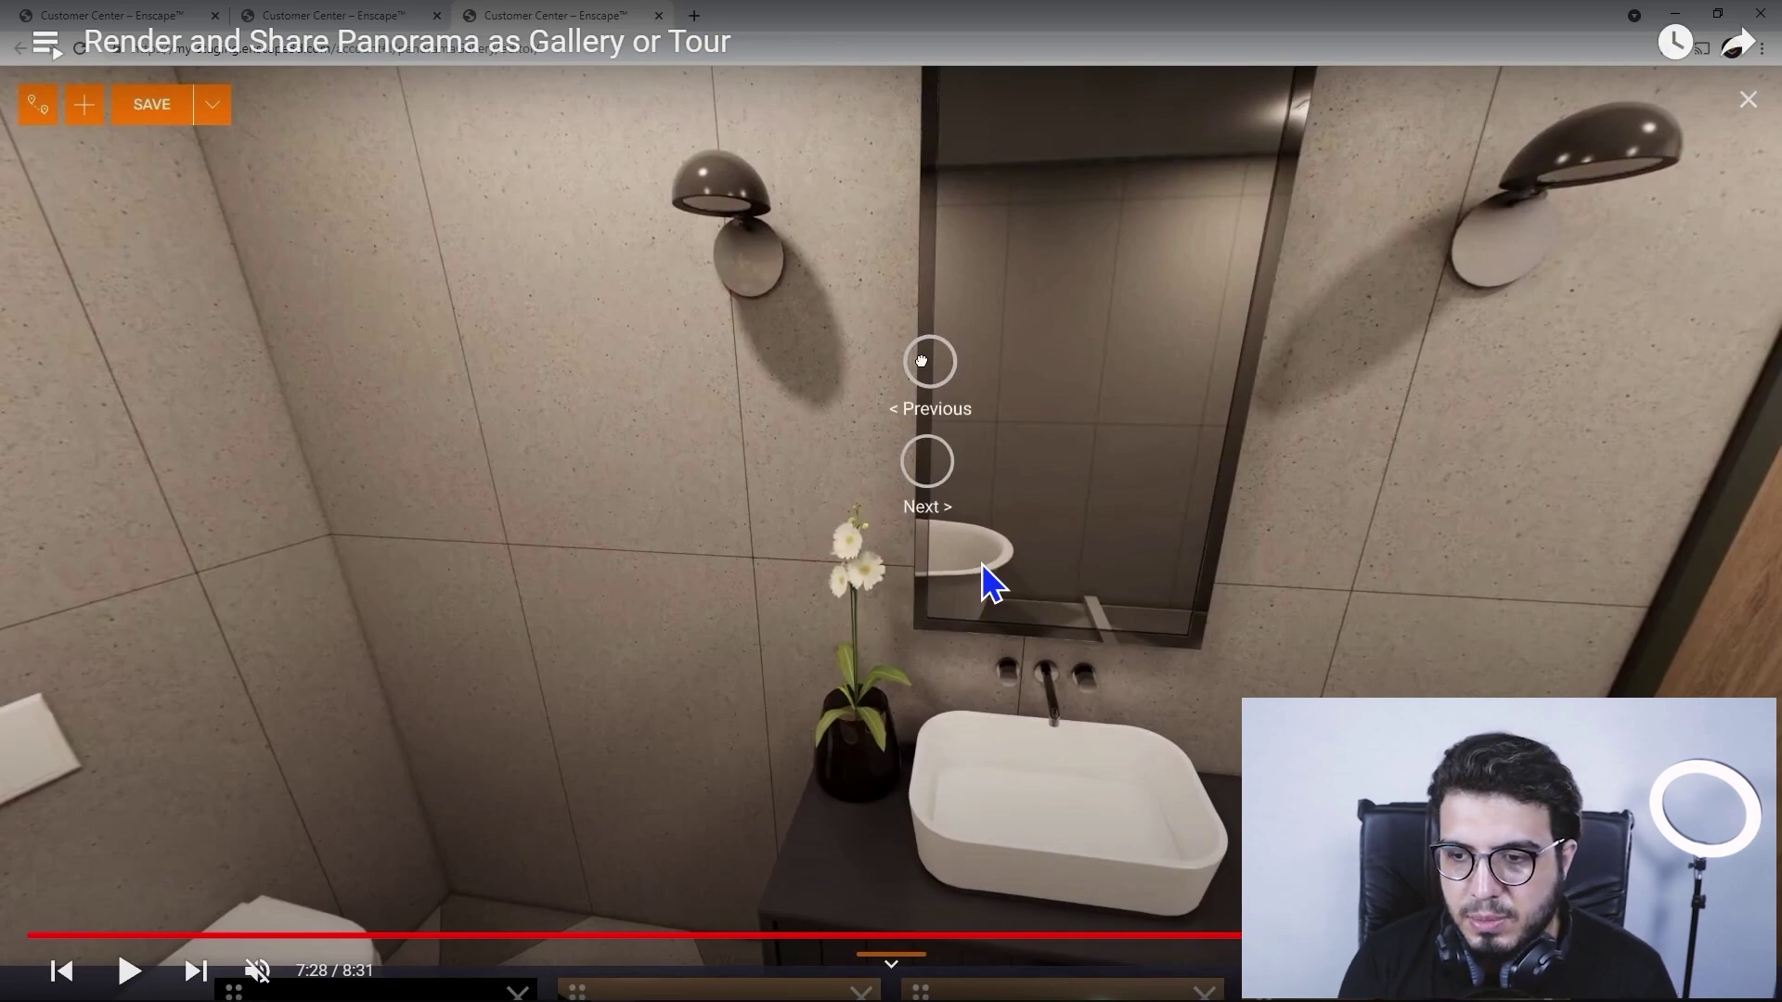
left_click(921, 361)
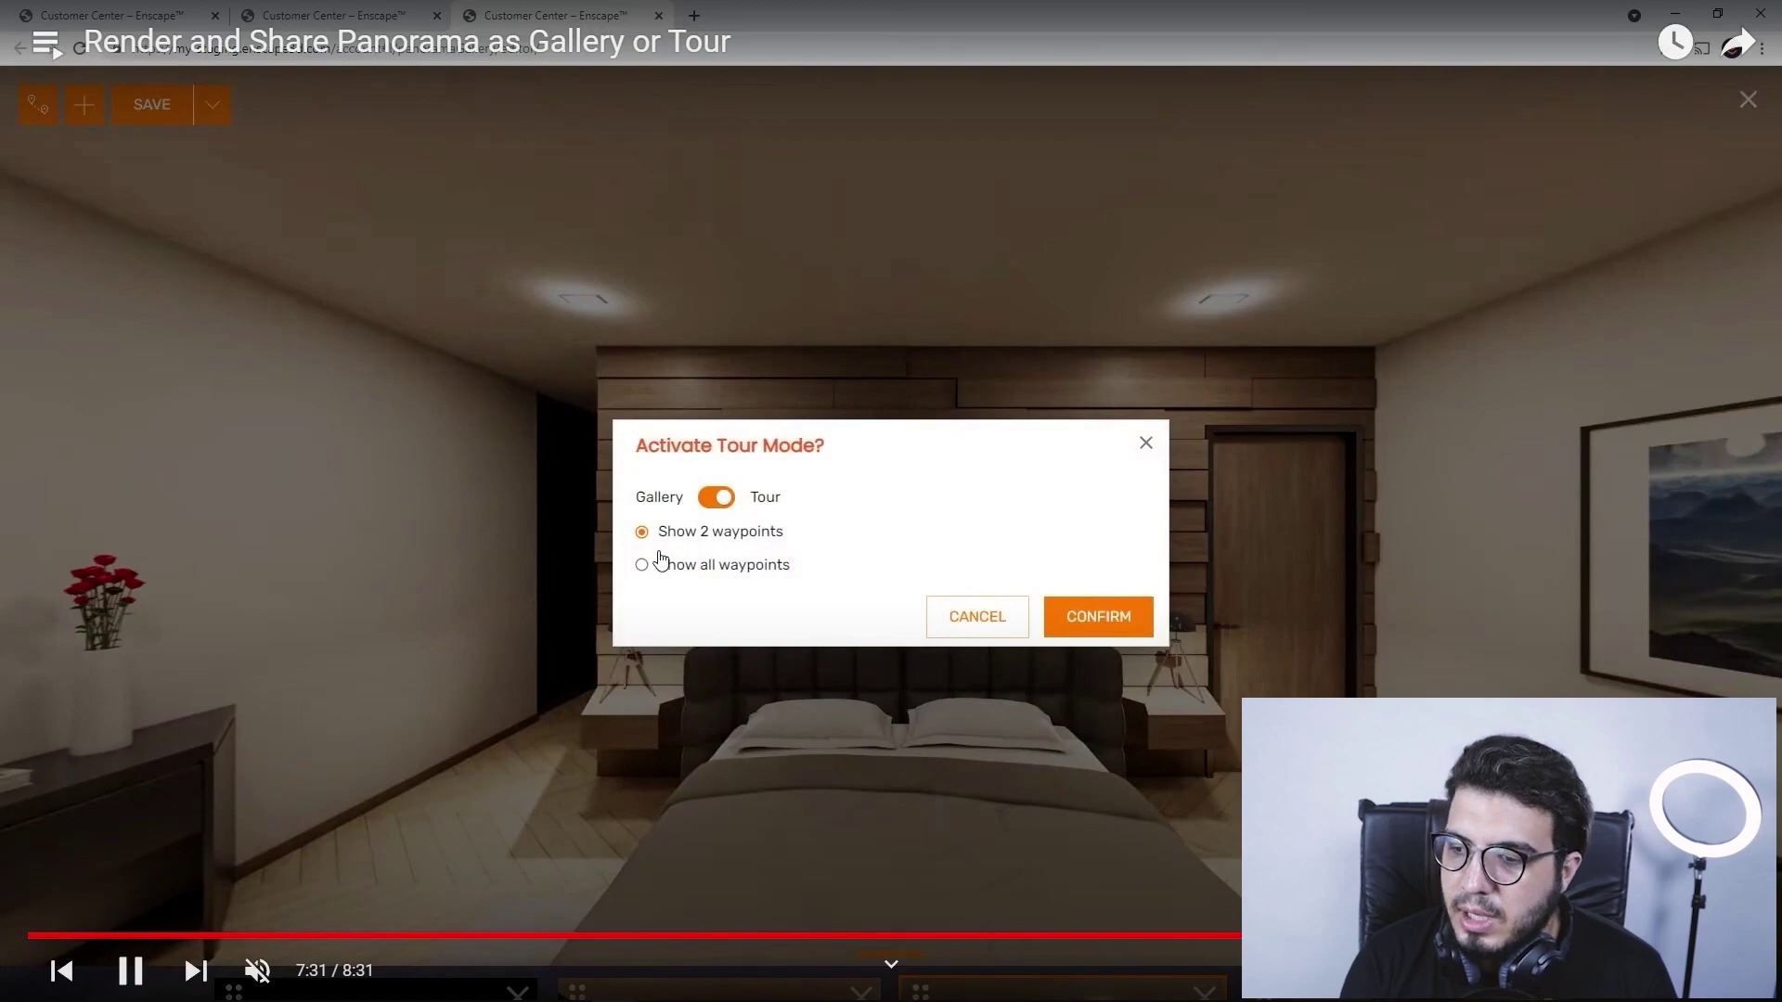
- Replay the video from the earlier Activate Tour Mode part, and return from the browser to the Enscape window
key("j")
key("j")
key("j")
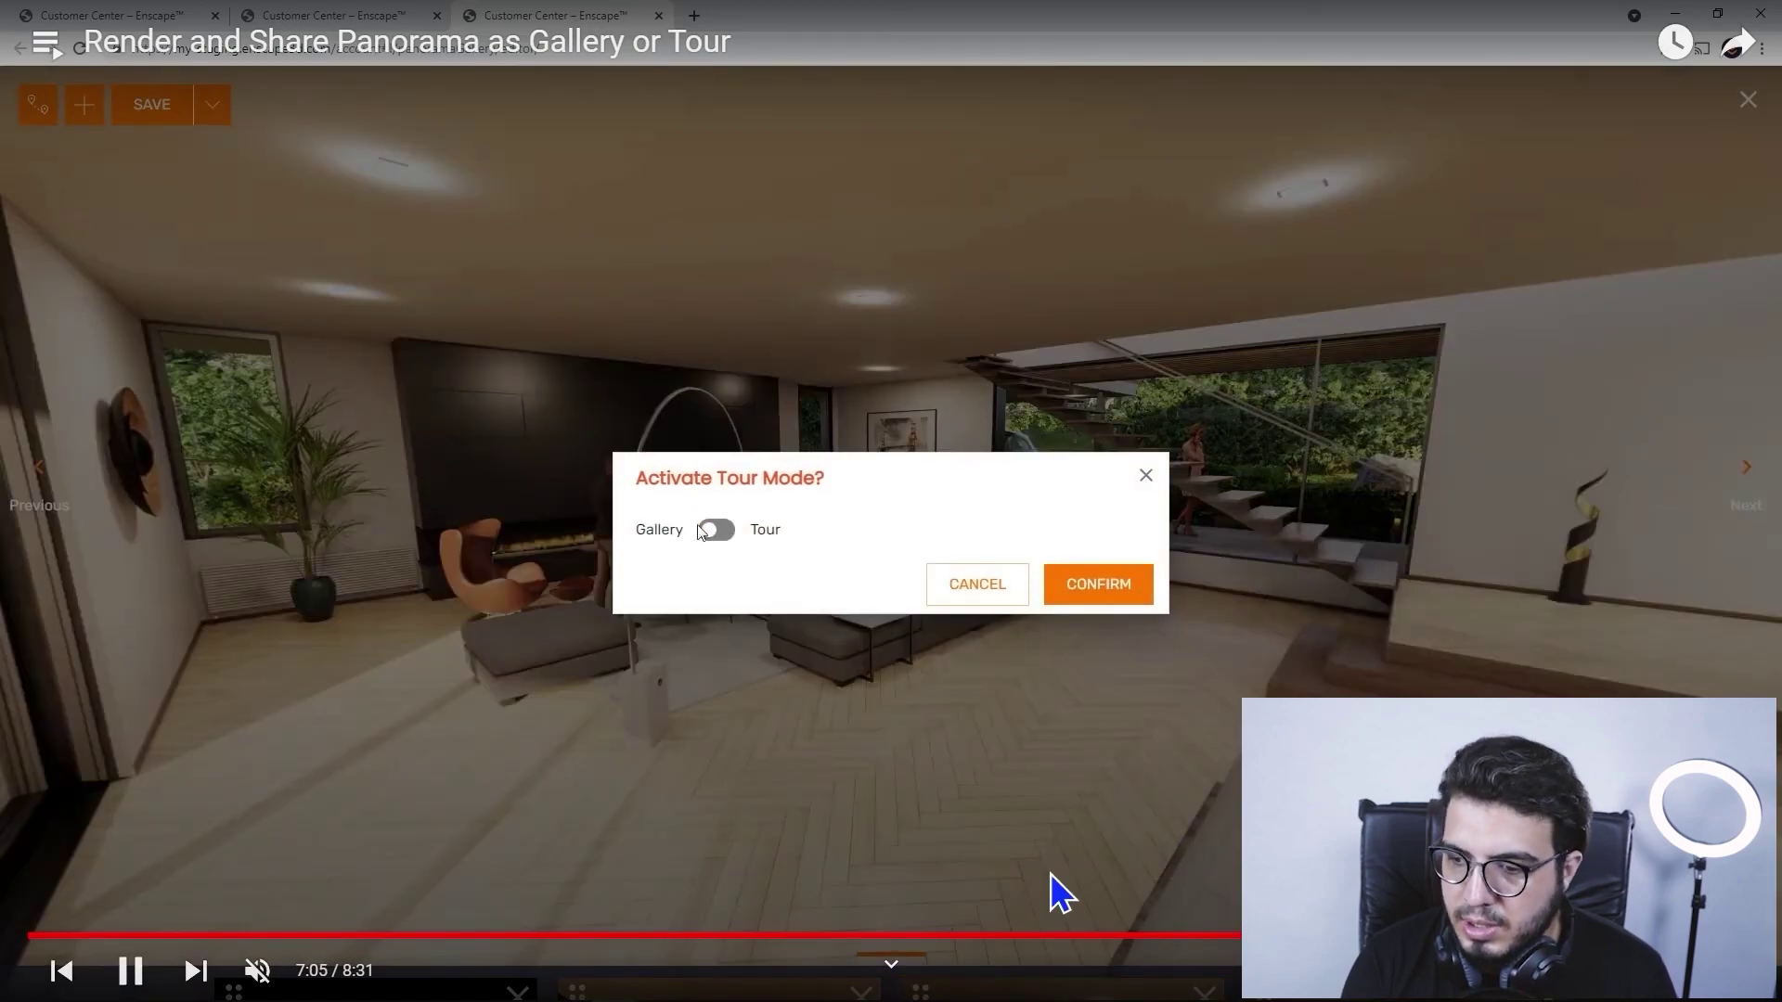
key("Right")
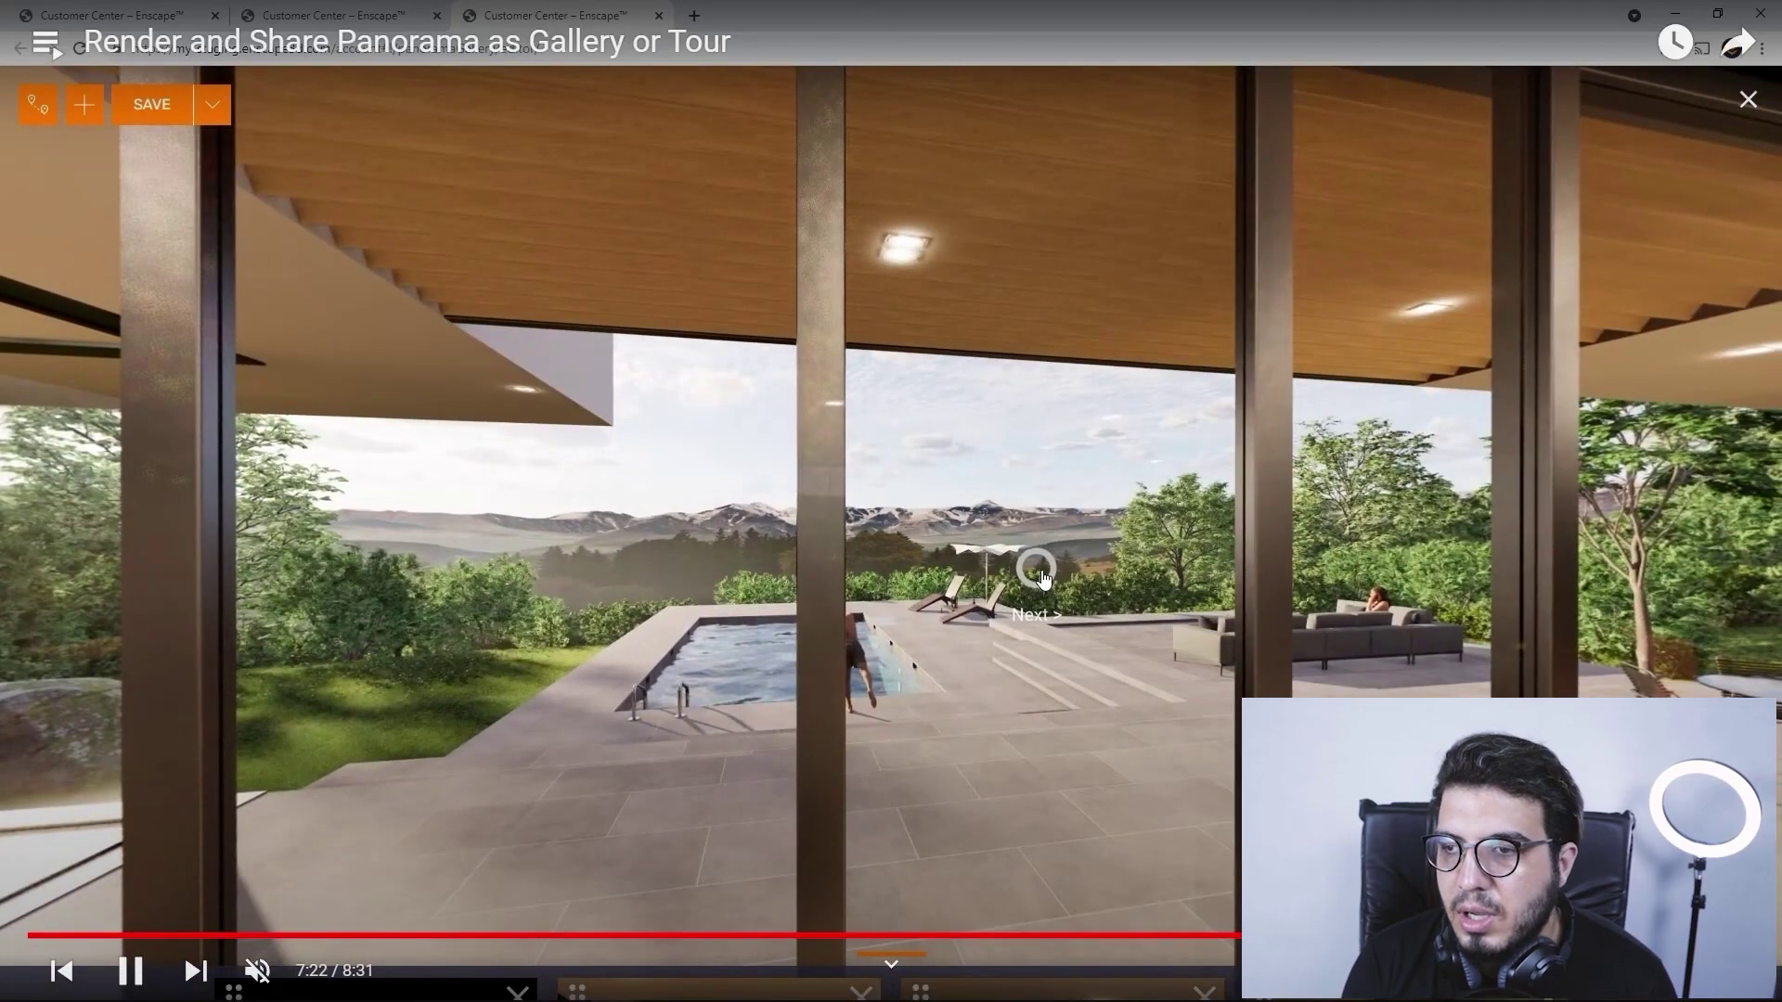
key("Escape")
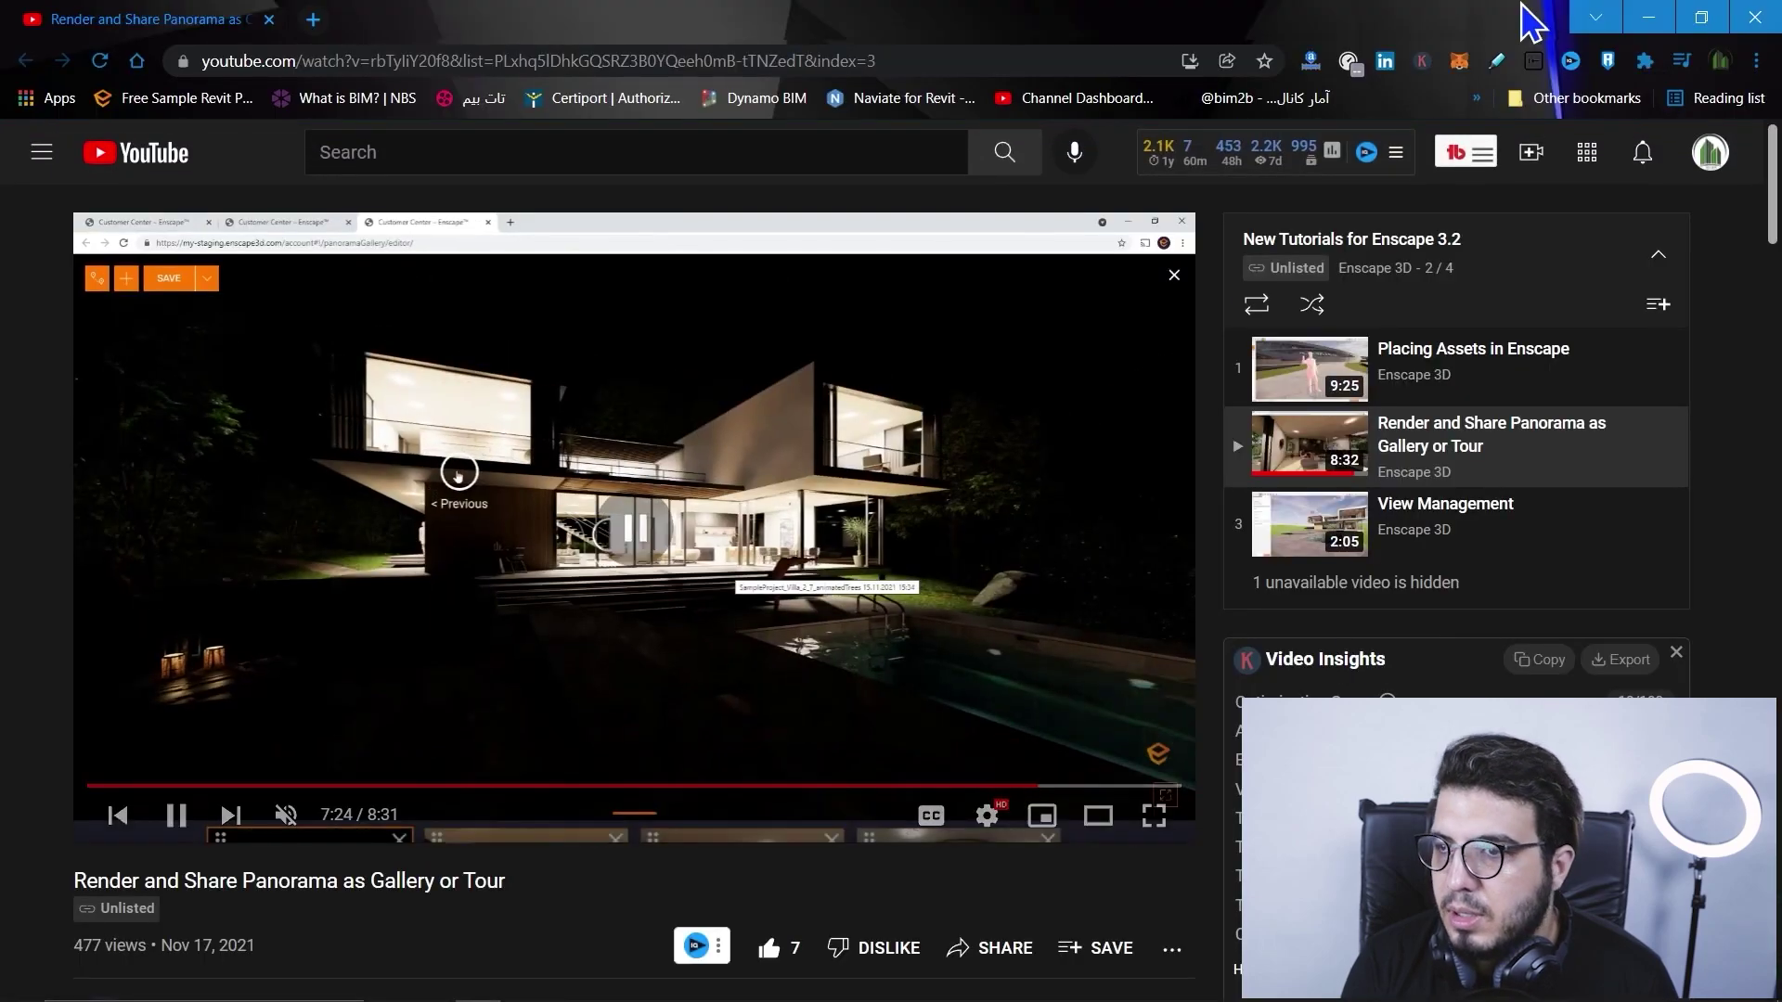
left_click(1650, 17)
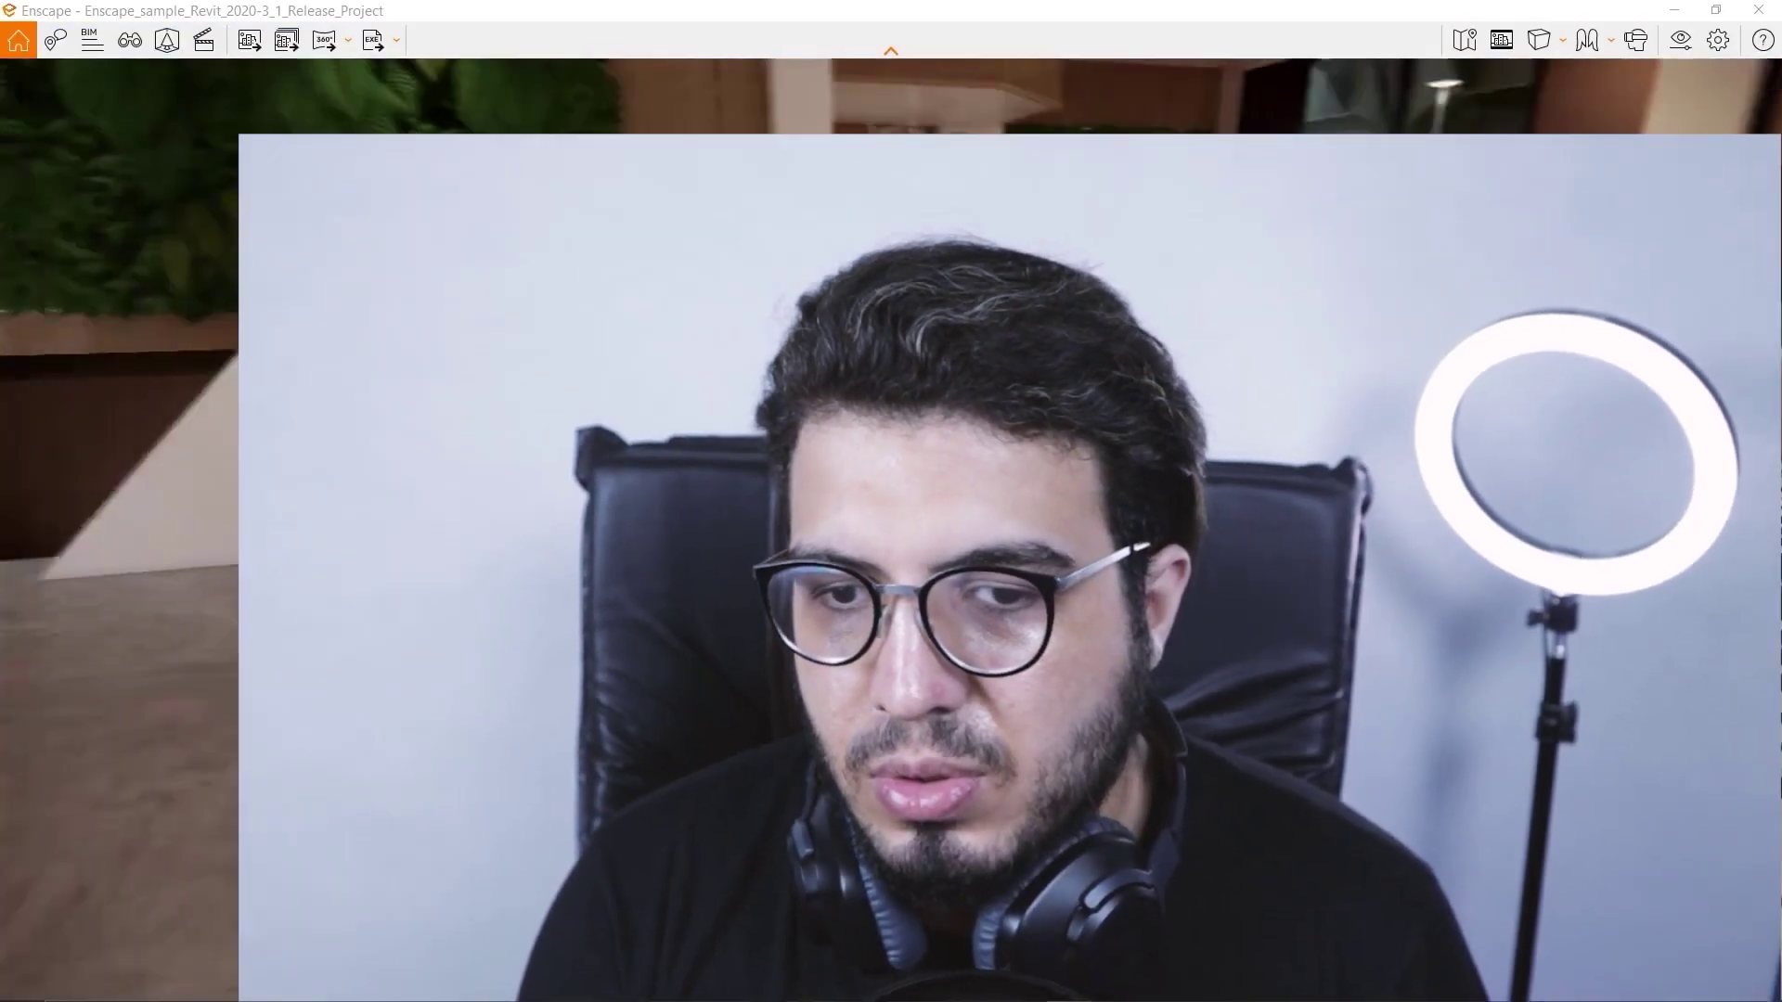
- Open the Asset Library and go to the woman in the apron at the kitchen counter
key("w")
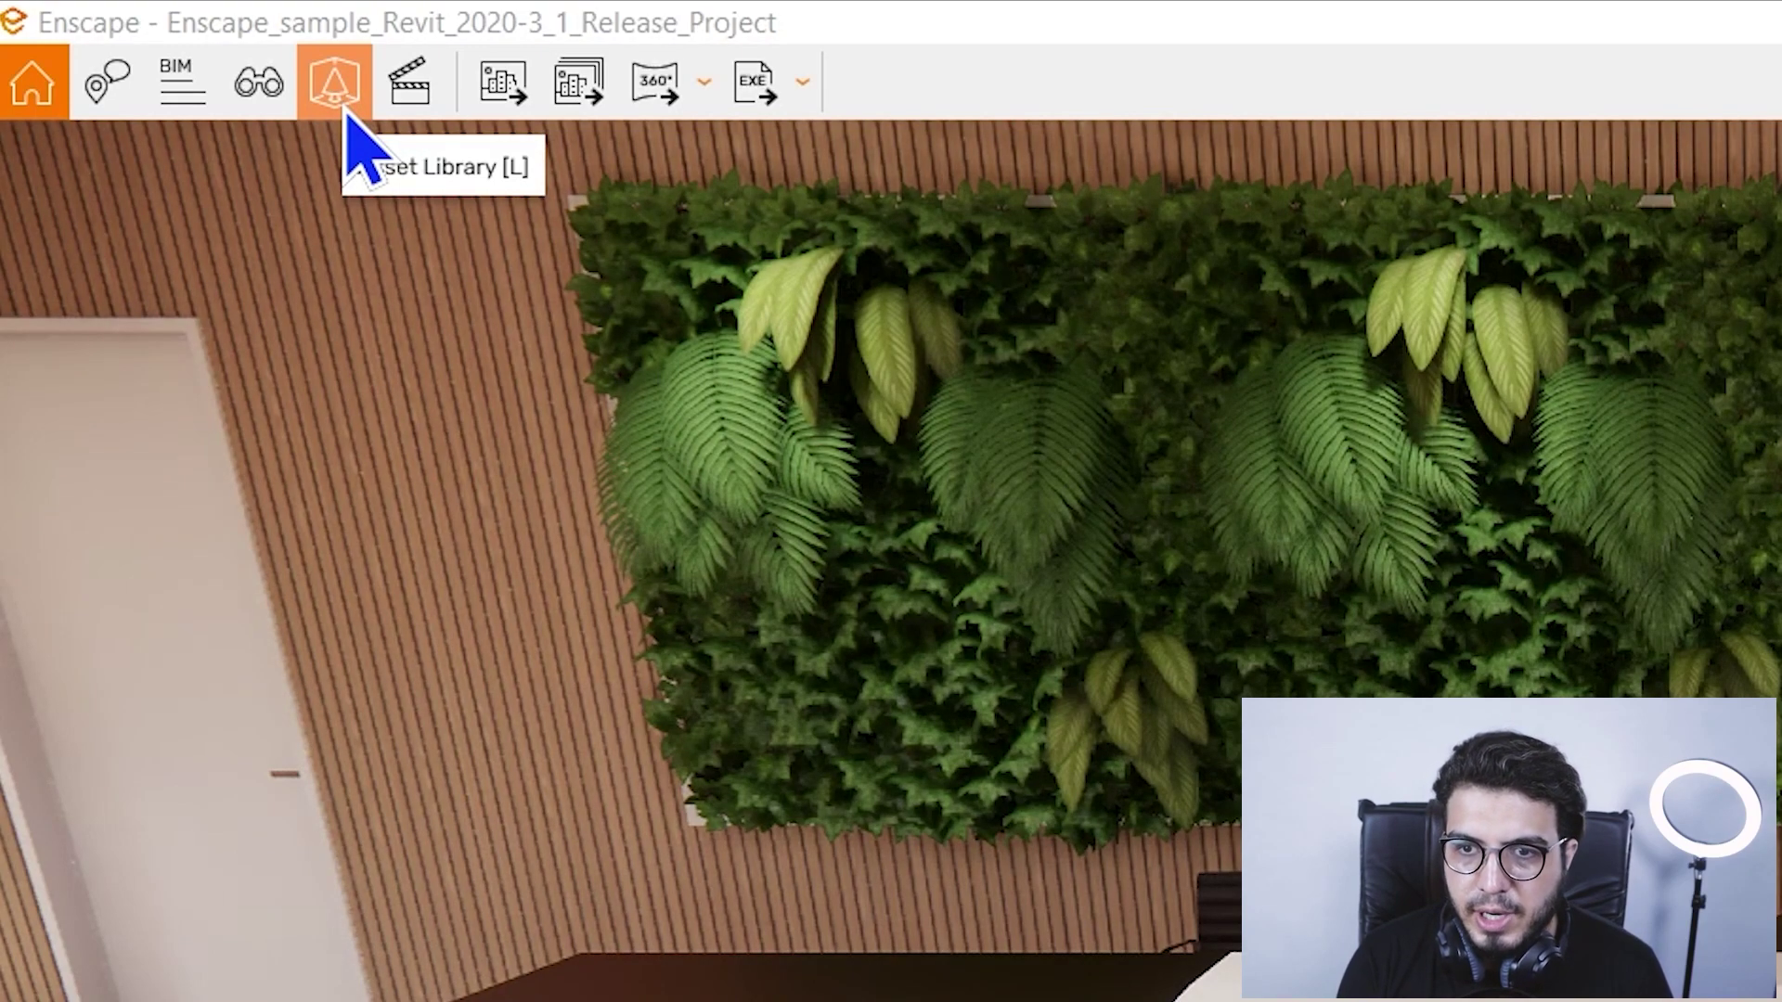
left_click(351, 116)
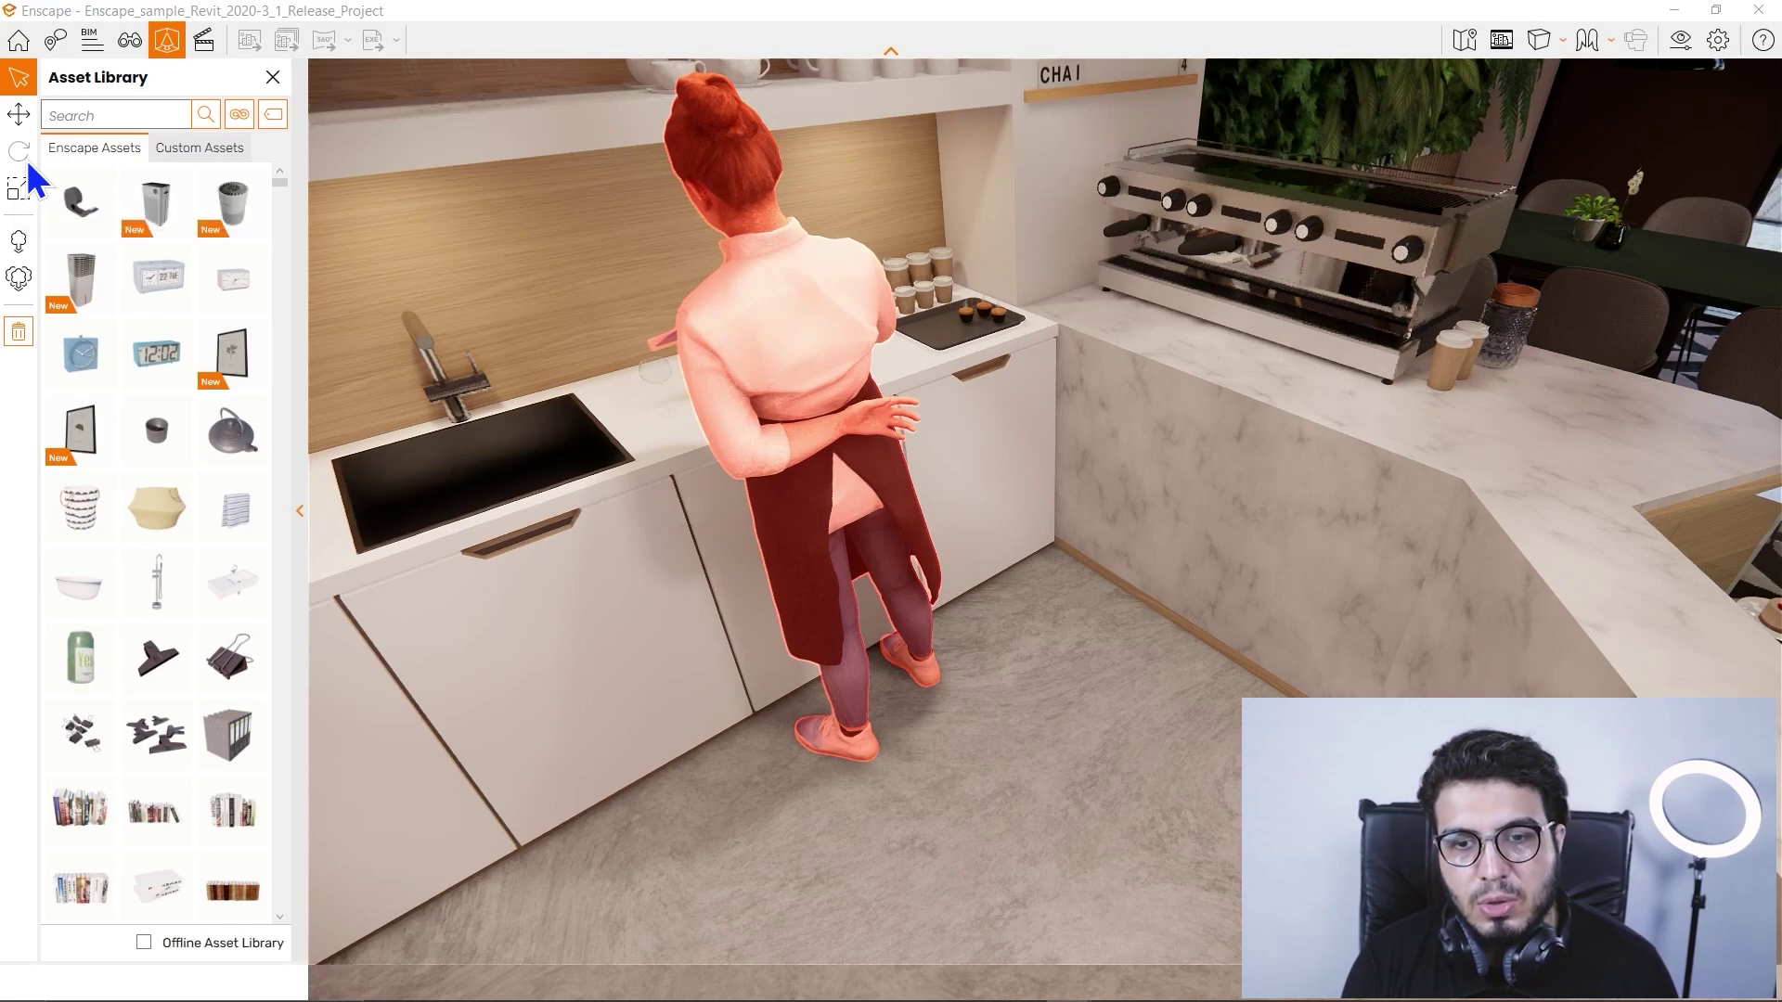
scroll(1071, 731, "down", 3)
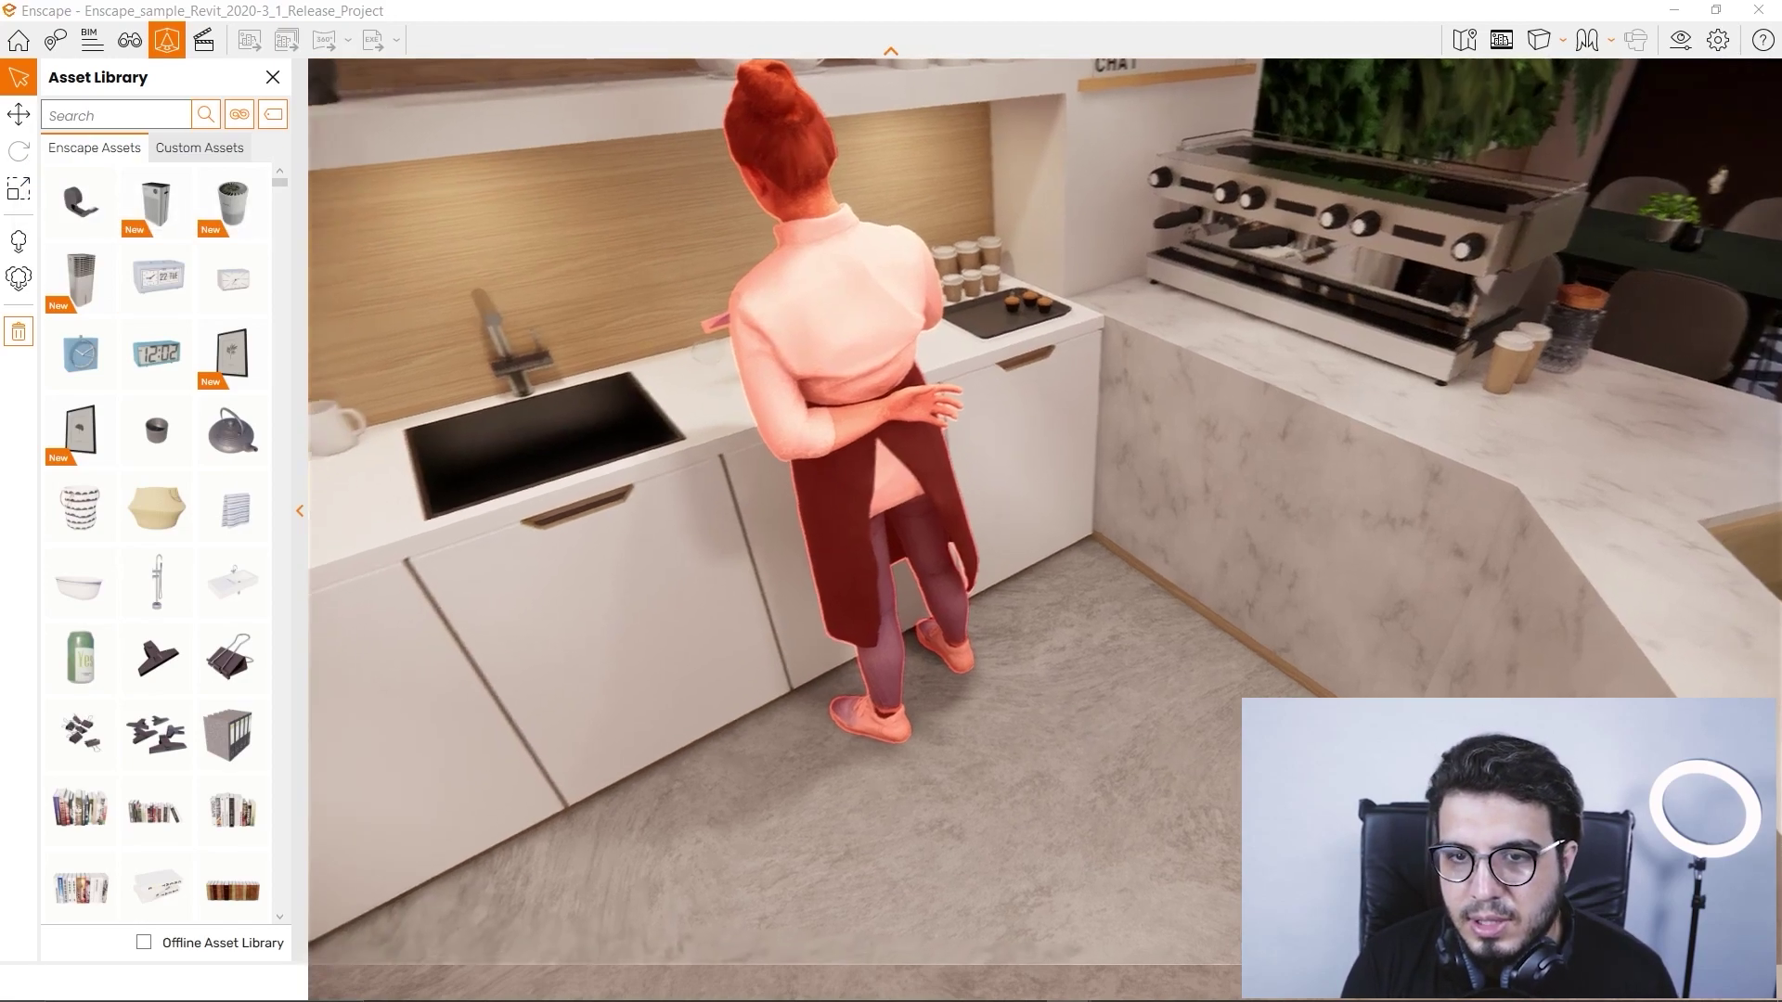
- Move the selected woman in the apron across the floor, away from the kitchen counter
left_click(17, 121)
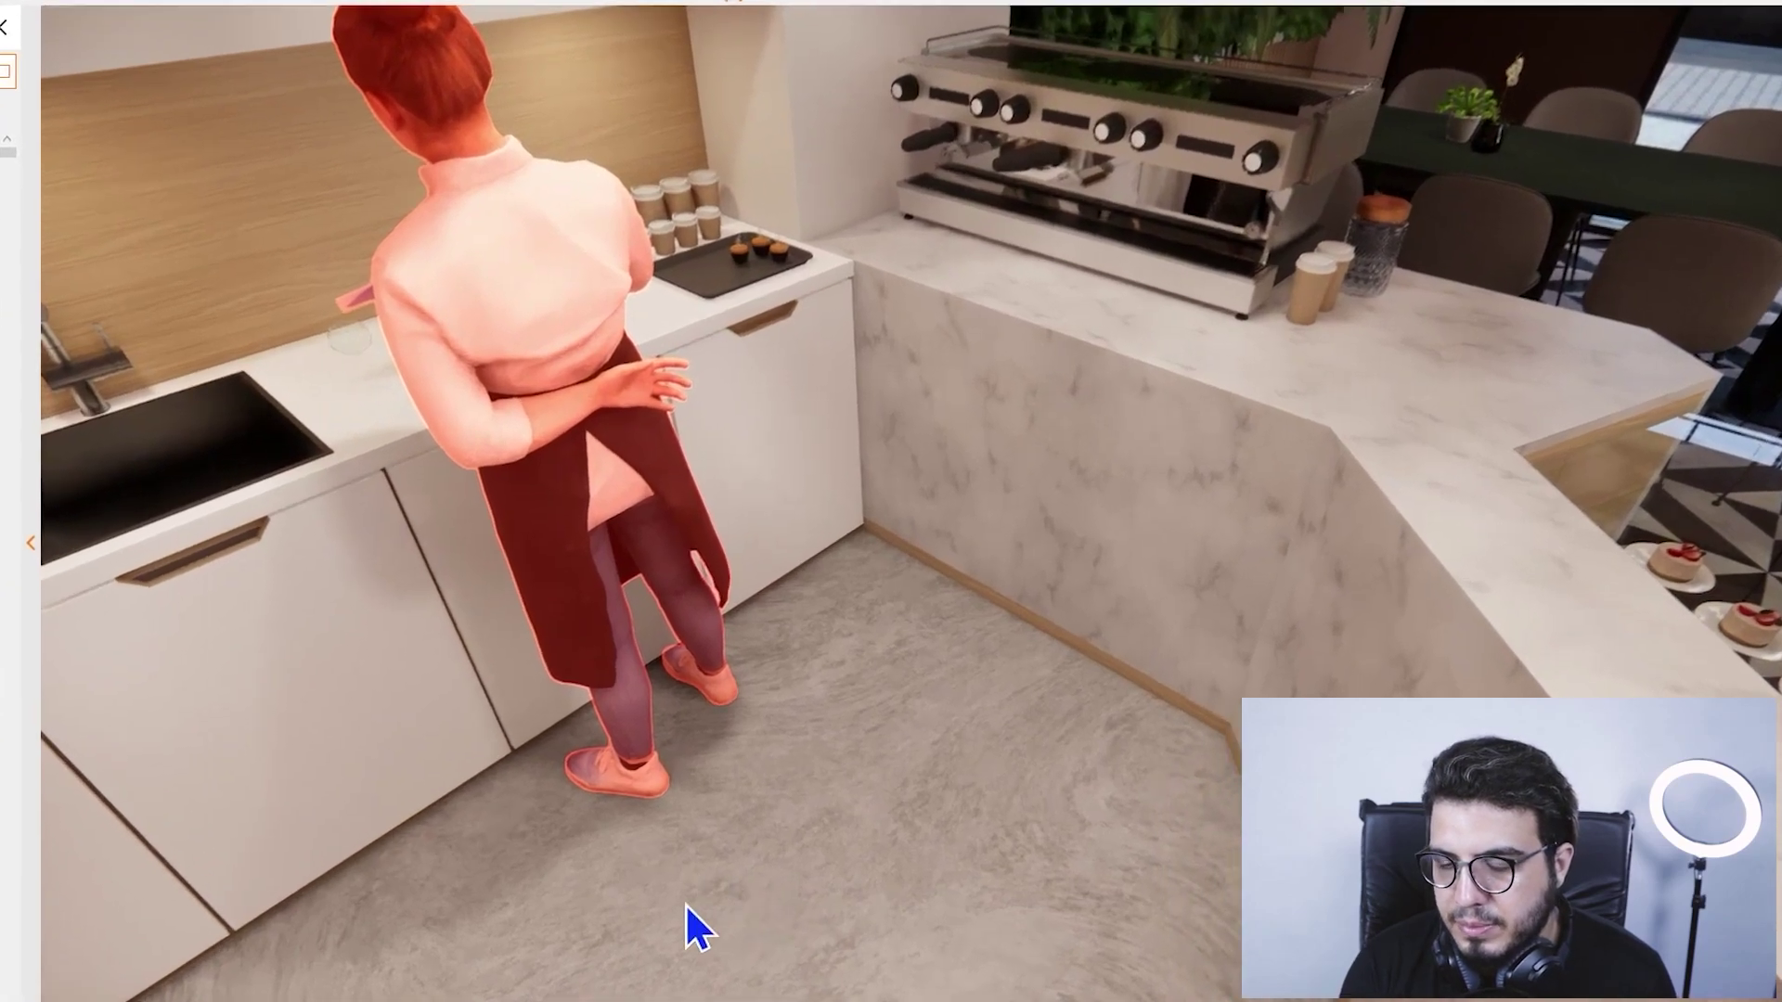
left_click(802, 737)
scroll(852, 903, "up", 5)
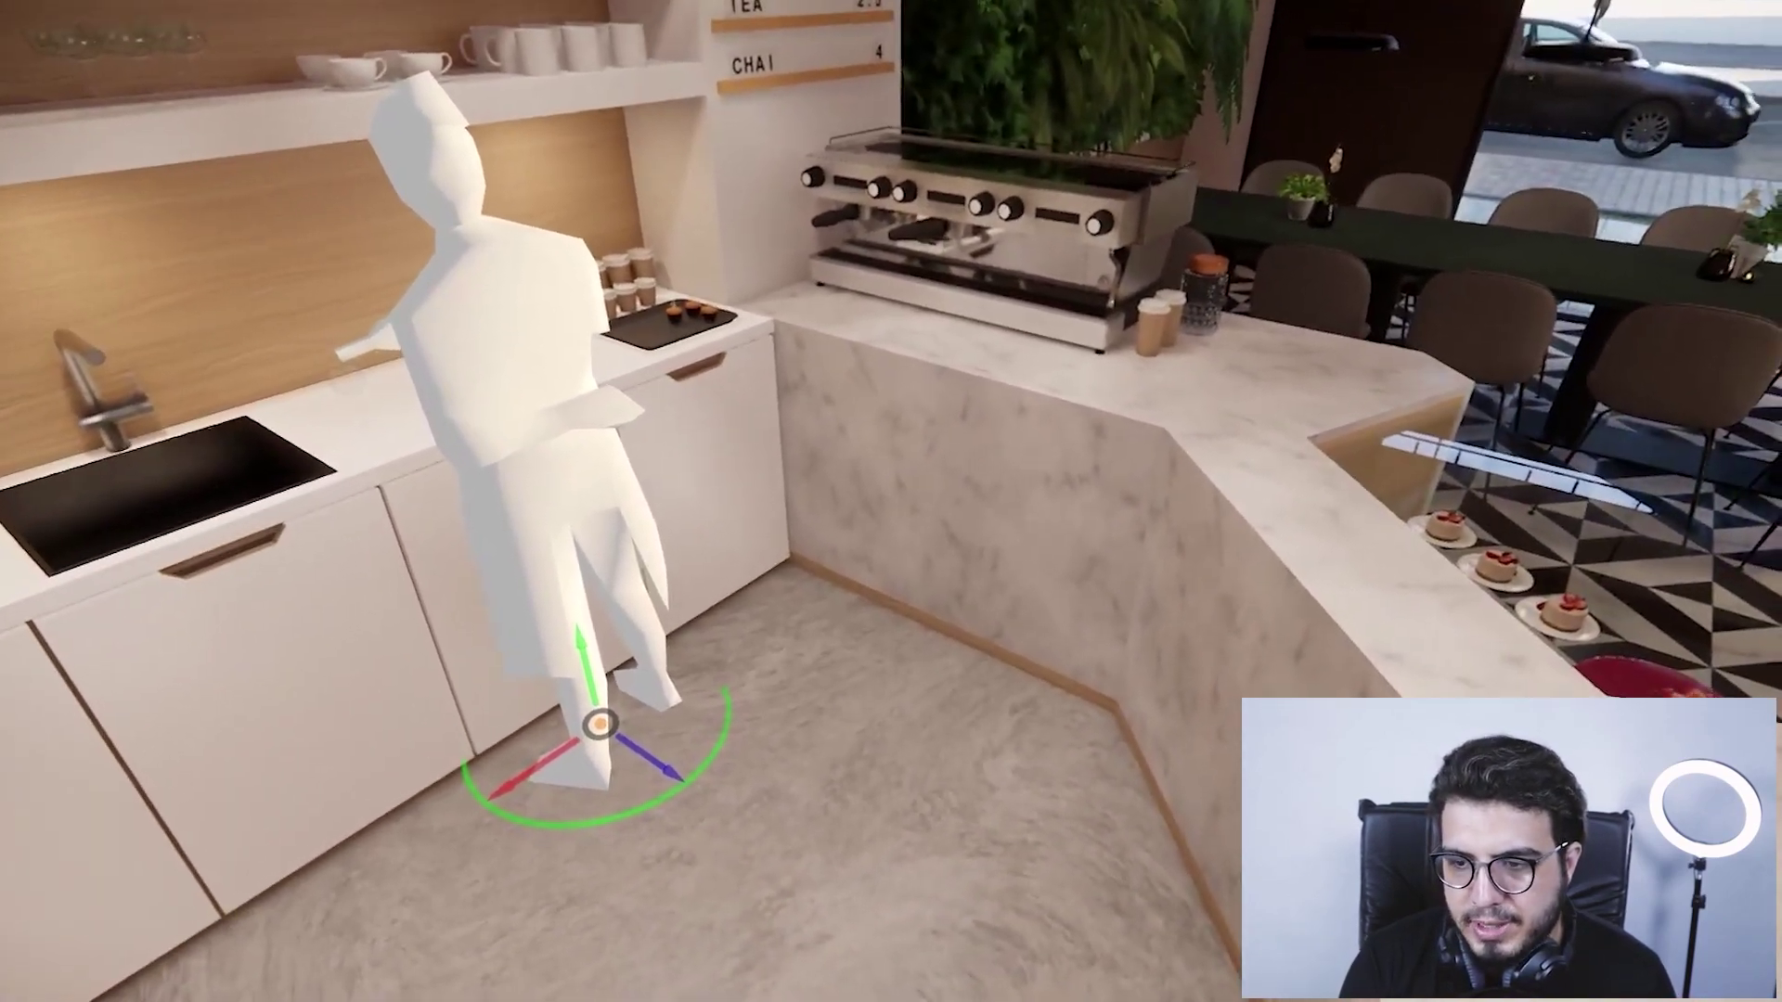
right_click_drag(705, 891, 738, 933)
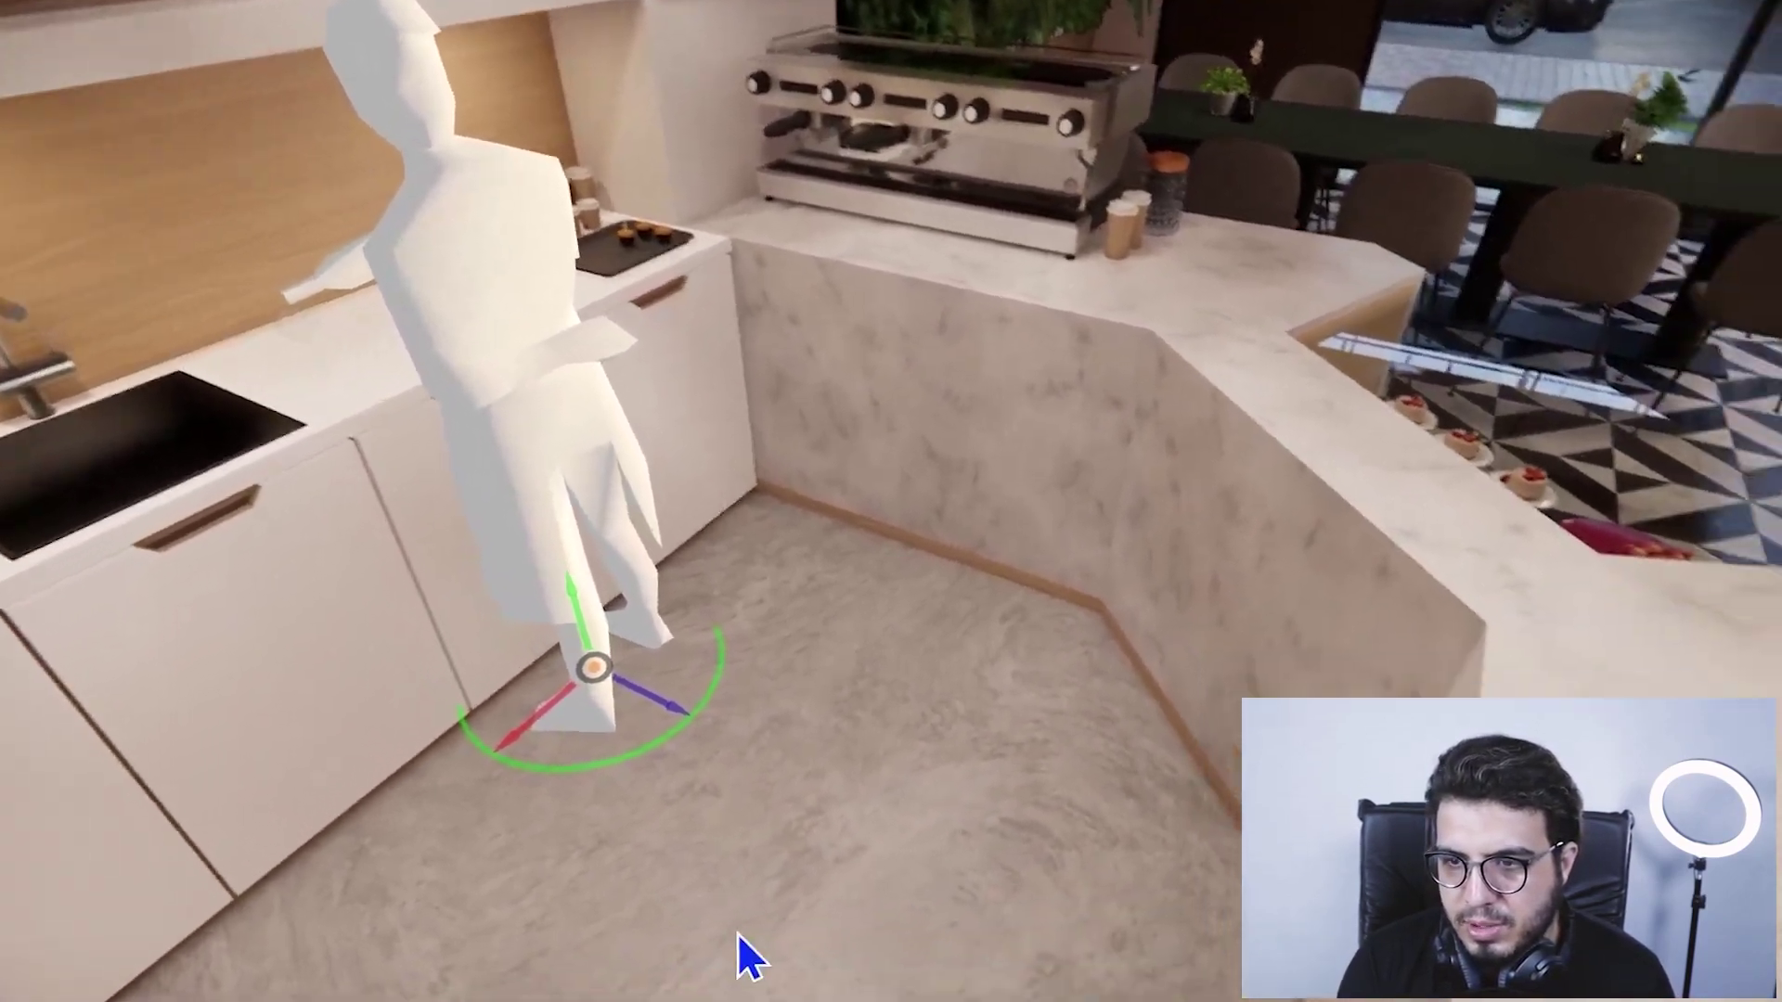
right_click_drag(569, 485, 650, 501)
right_click_drag(782, 880, 781, 879)
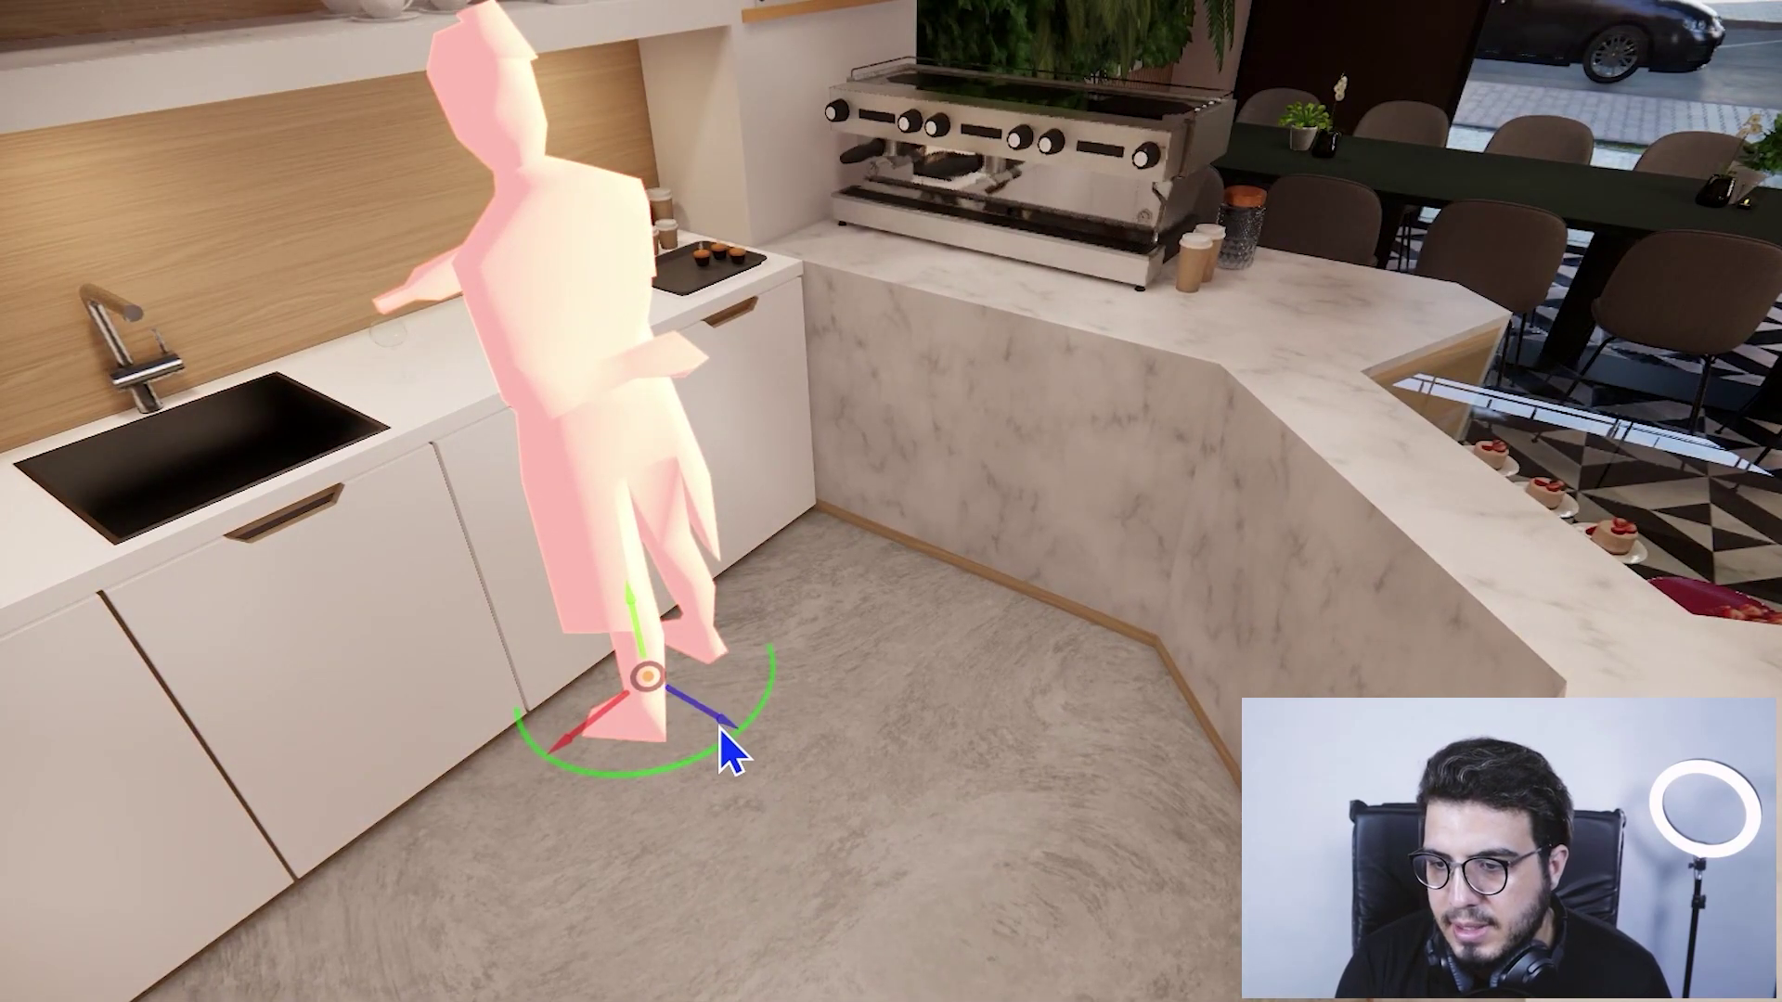
left_click_drag(720, 726, 764, 861)
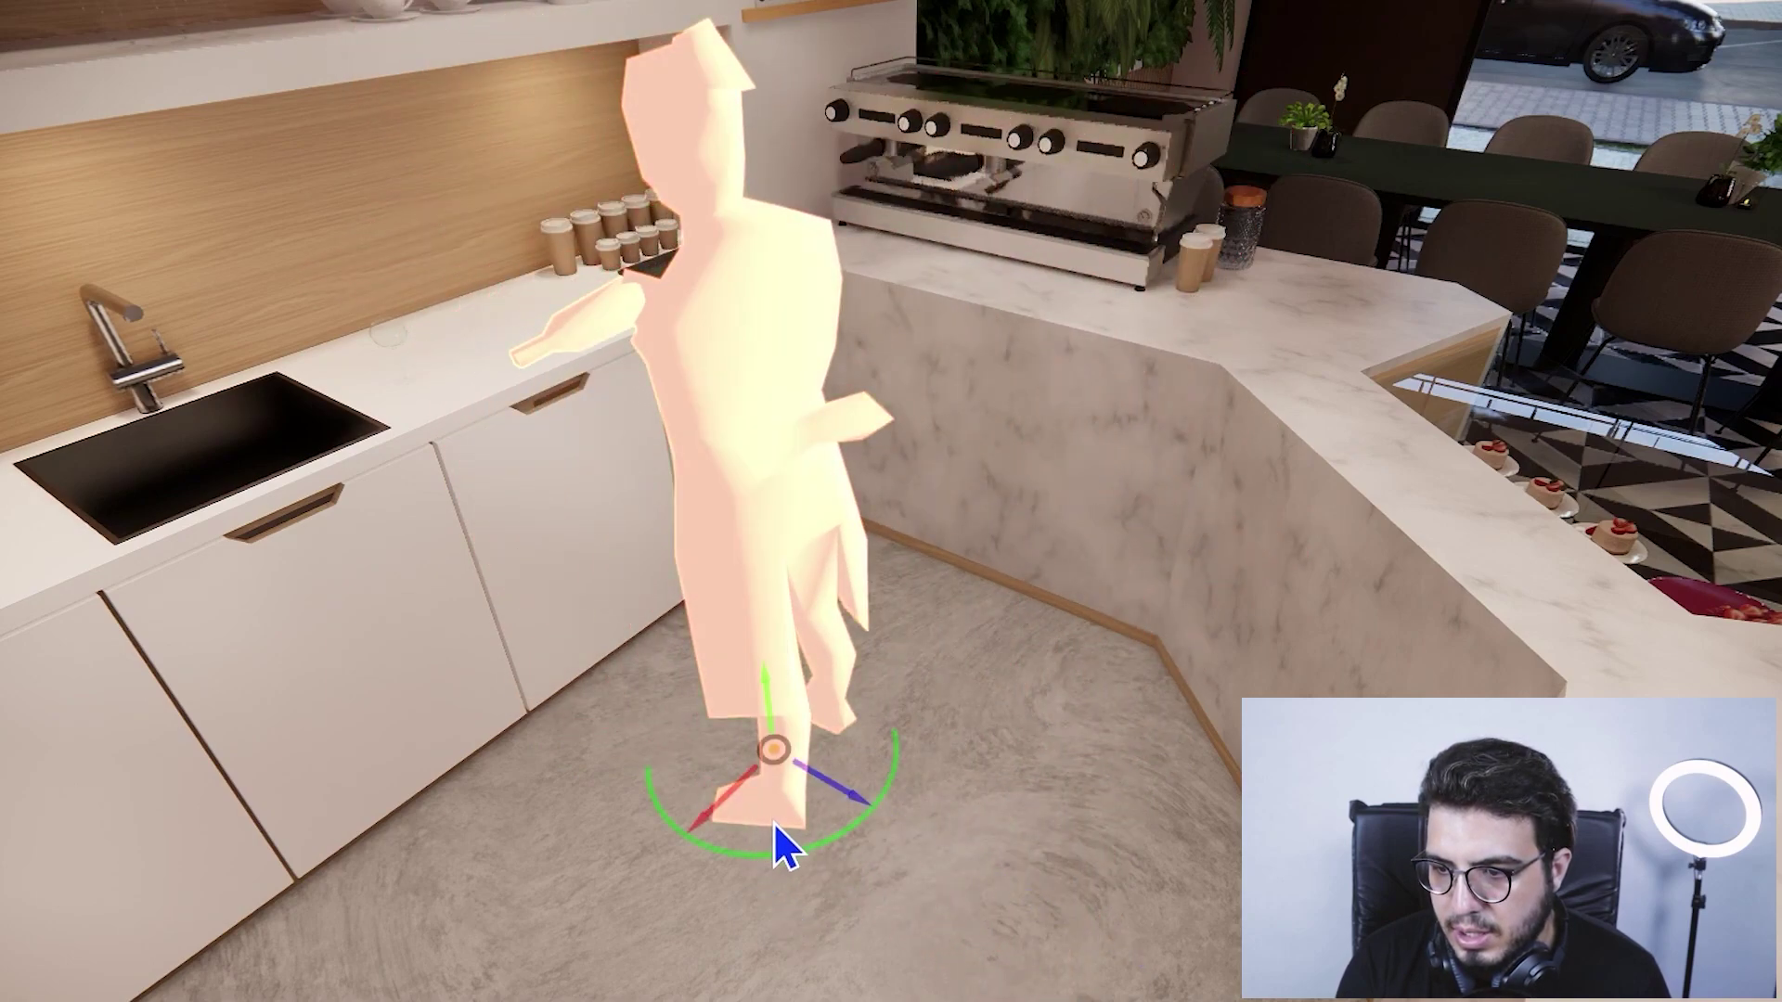
right_click_drag(775, 824, 805, 763)
scroll(792, 757, "up", 2)
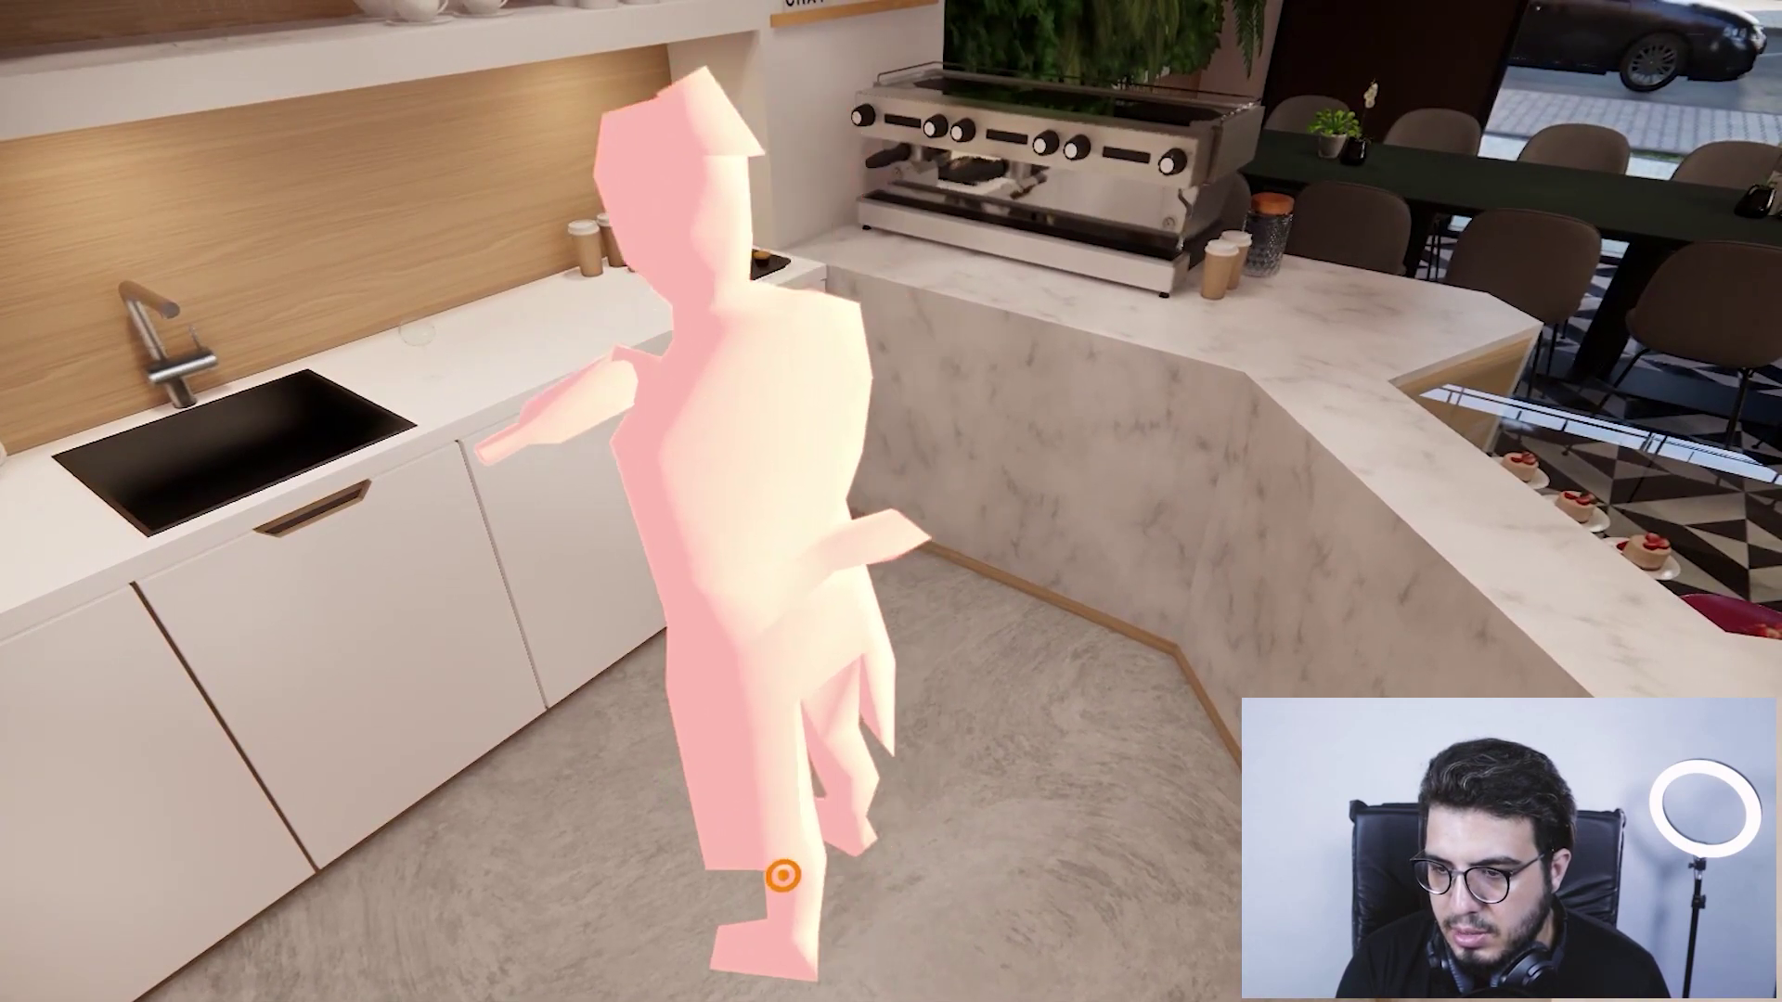
mouse_move(792, 757)
left_mouse_down()
mouse_move(838, 774)
mouse_move(765, 756)
left_mouse_up()
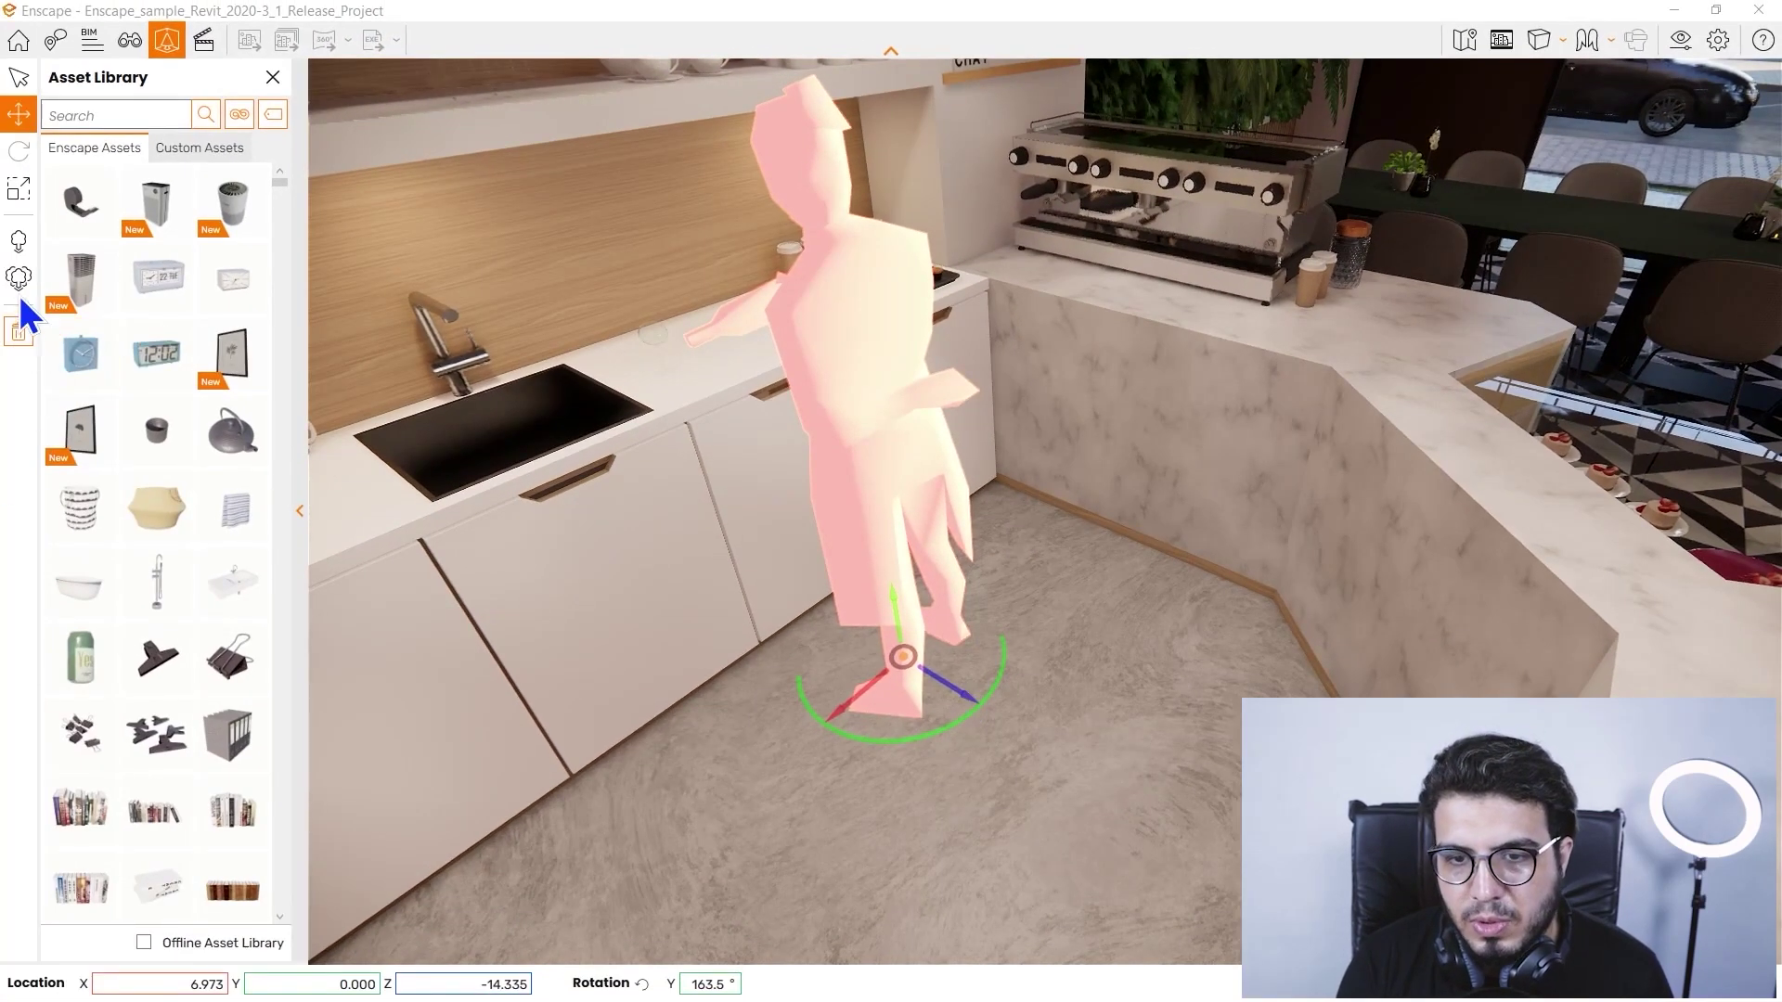
- Scale the selected woman uniformly with the Scale tool and apply the changes
left_click(19, 189)
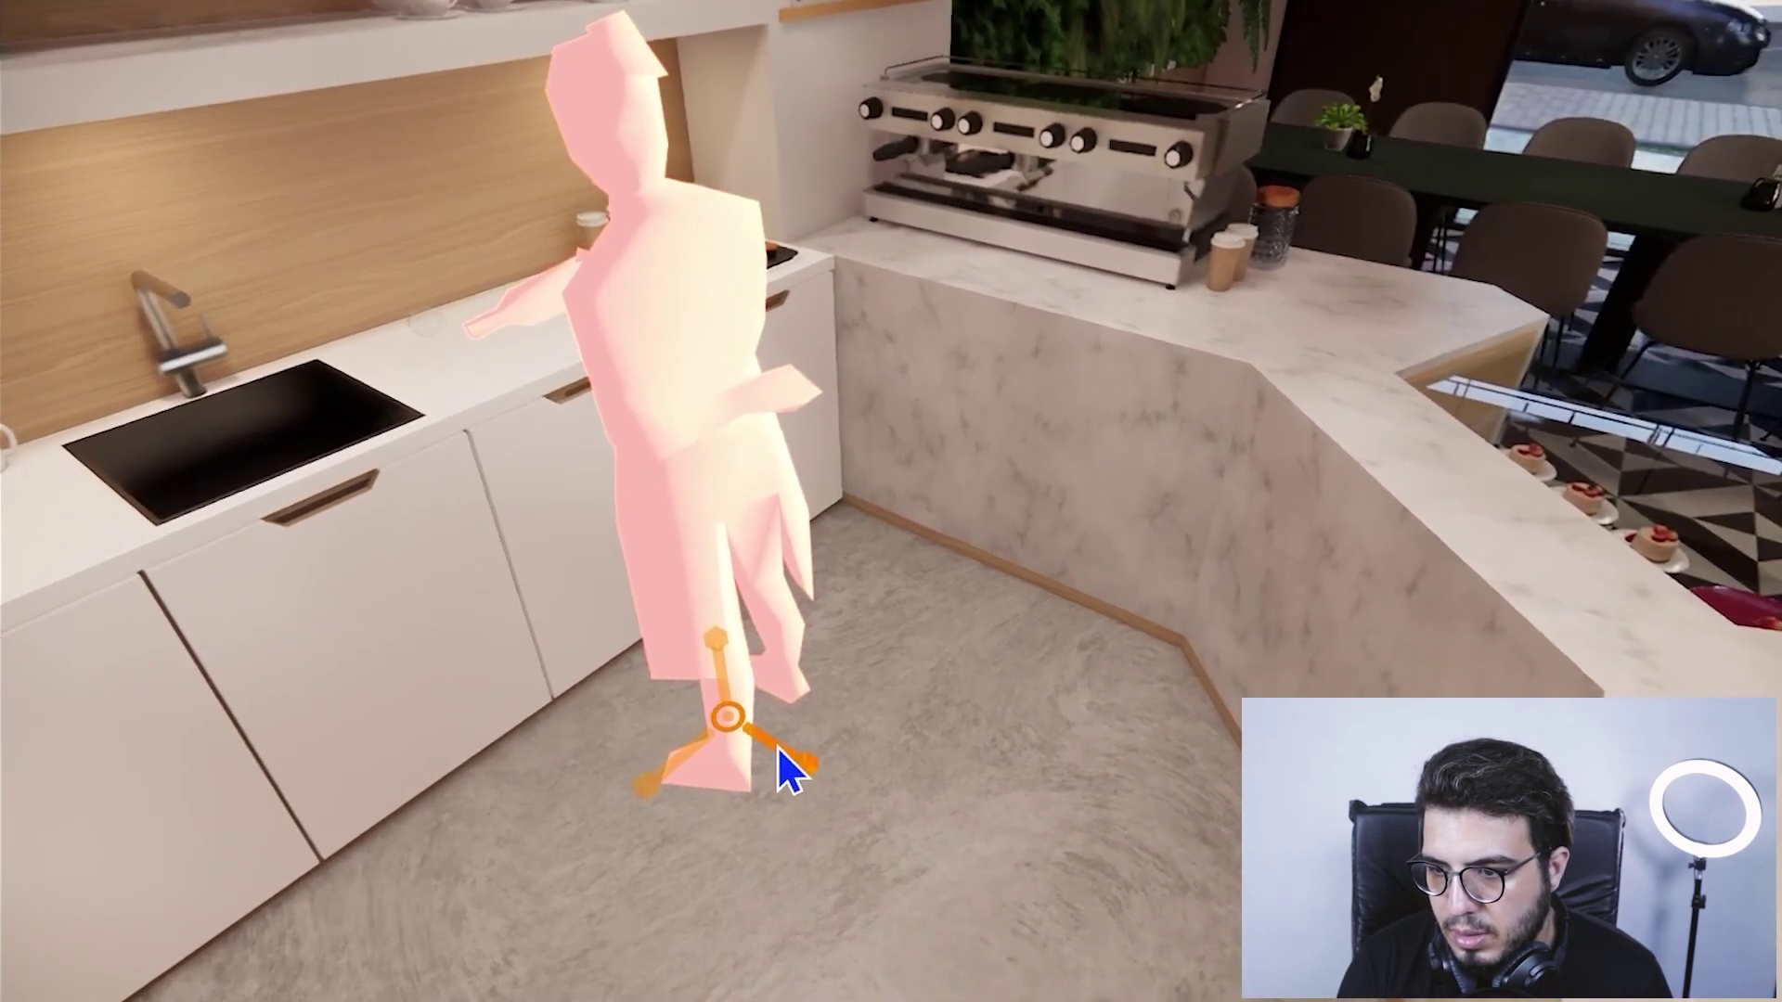
left_click_drag(735, 733, 738, 737)
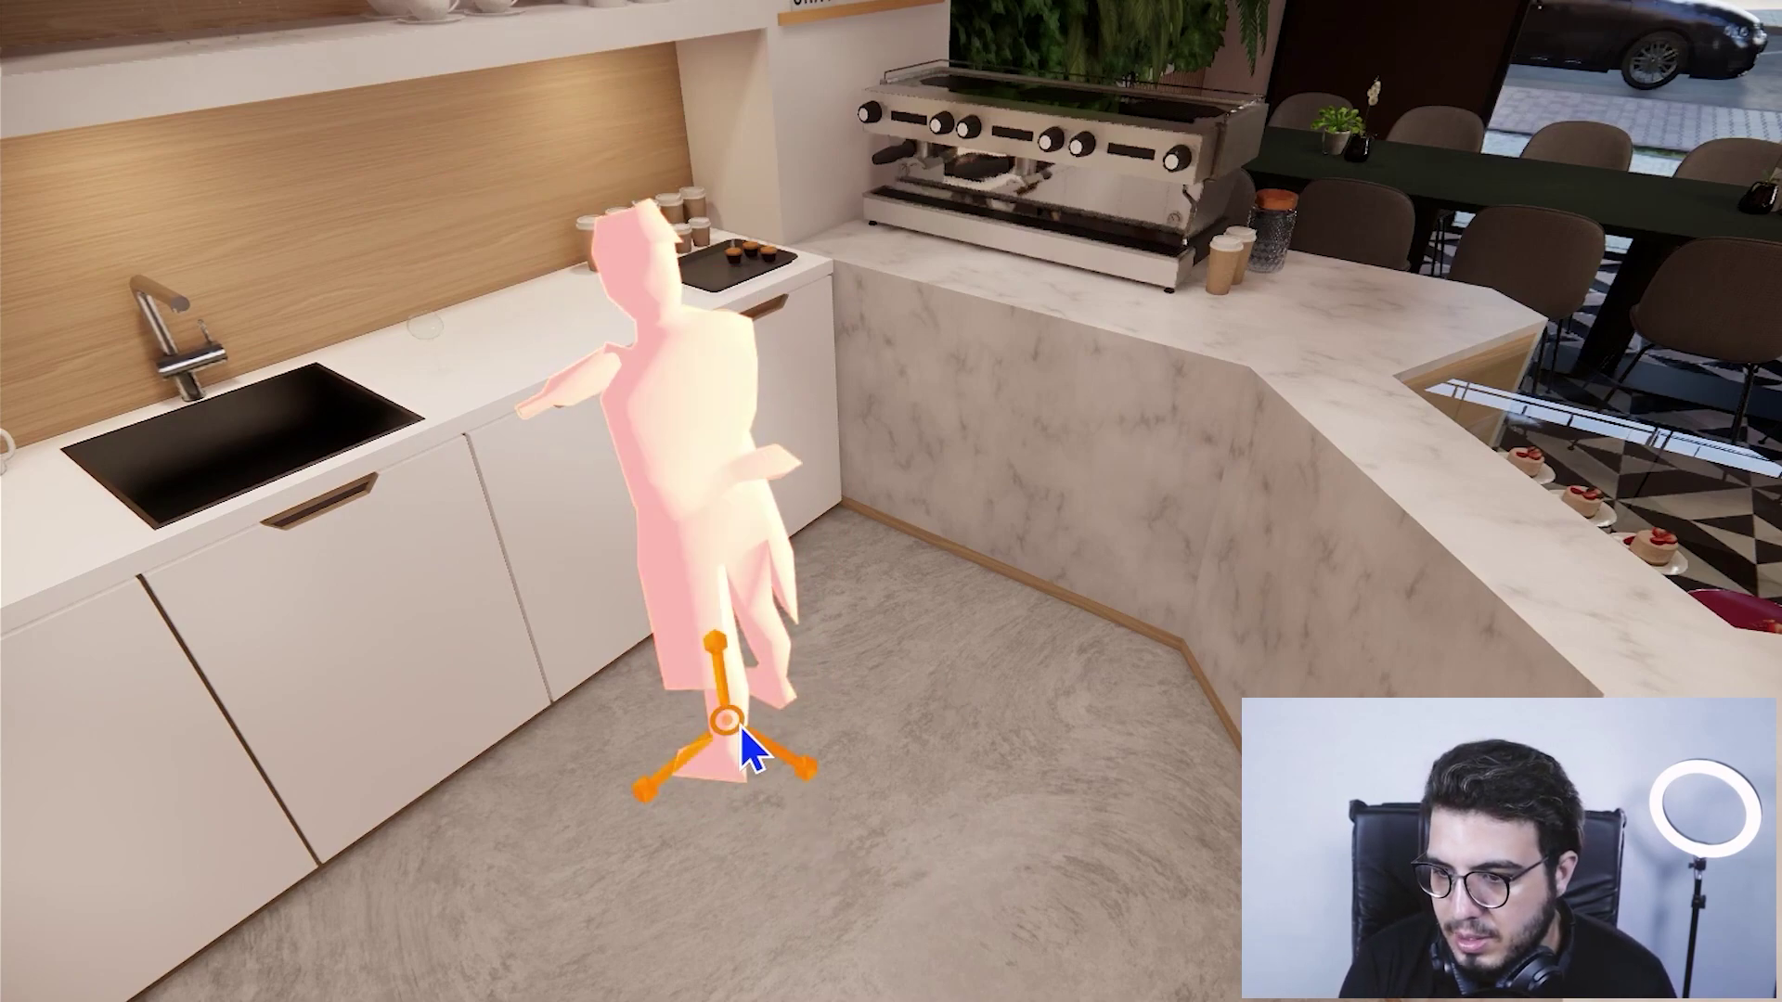
left_click_drag(725, 727, 726, 722)
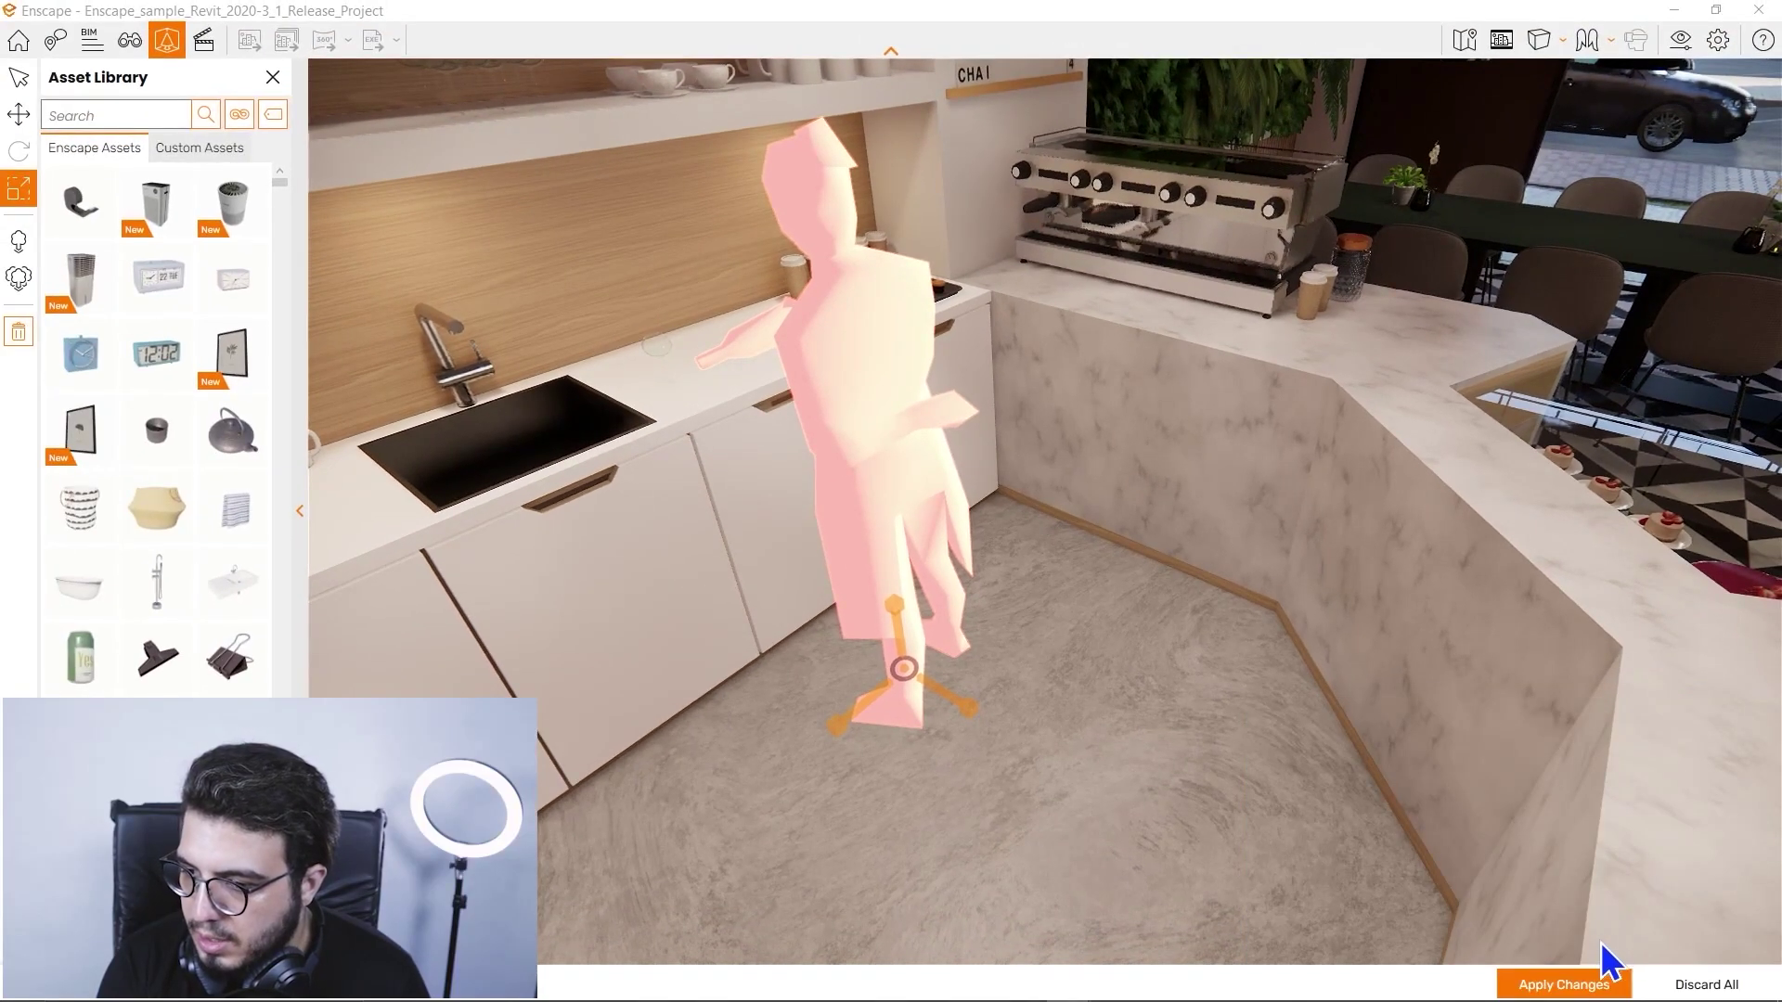
left_click(1568, 985)
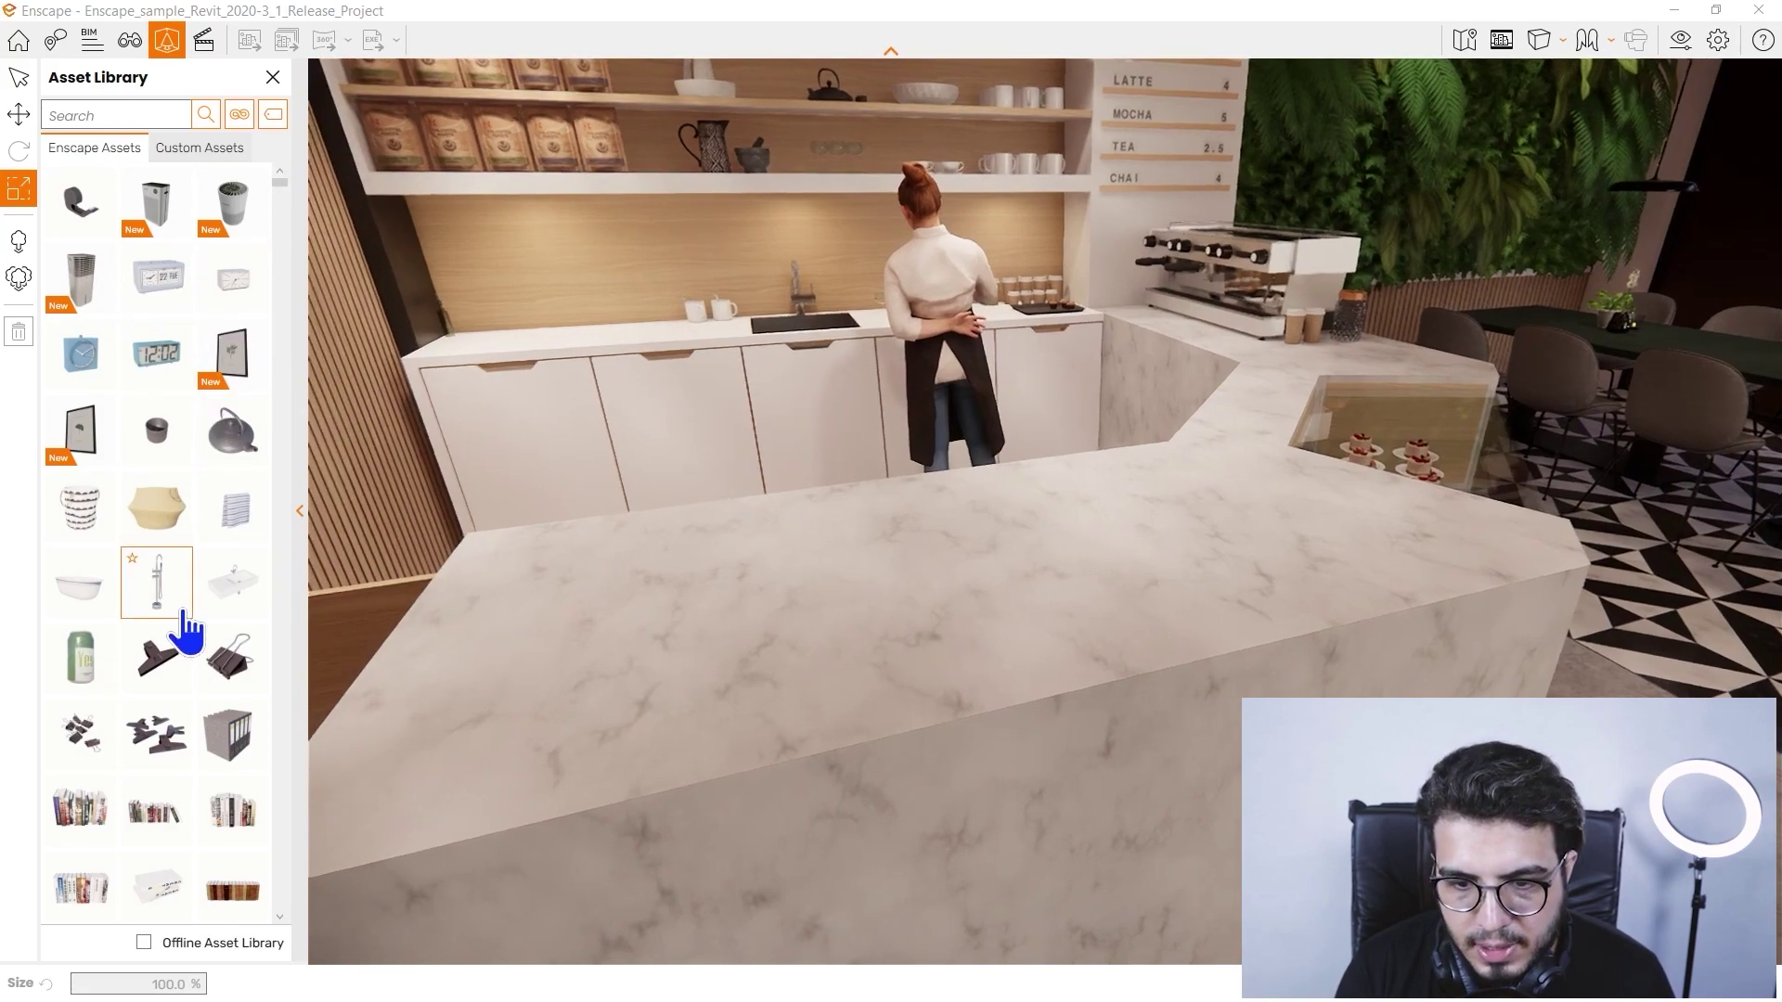
- Place three Asset Library bottles along the kitchen counter: Bottle 08, the flat brown bottle and the patterned bottle
scroll(177, 616, "down", 6)
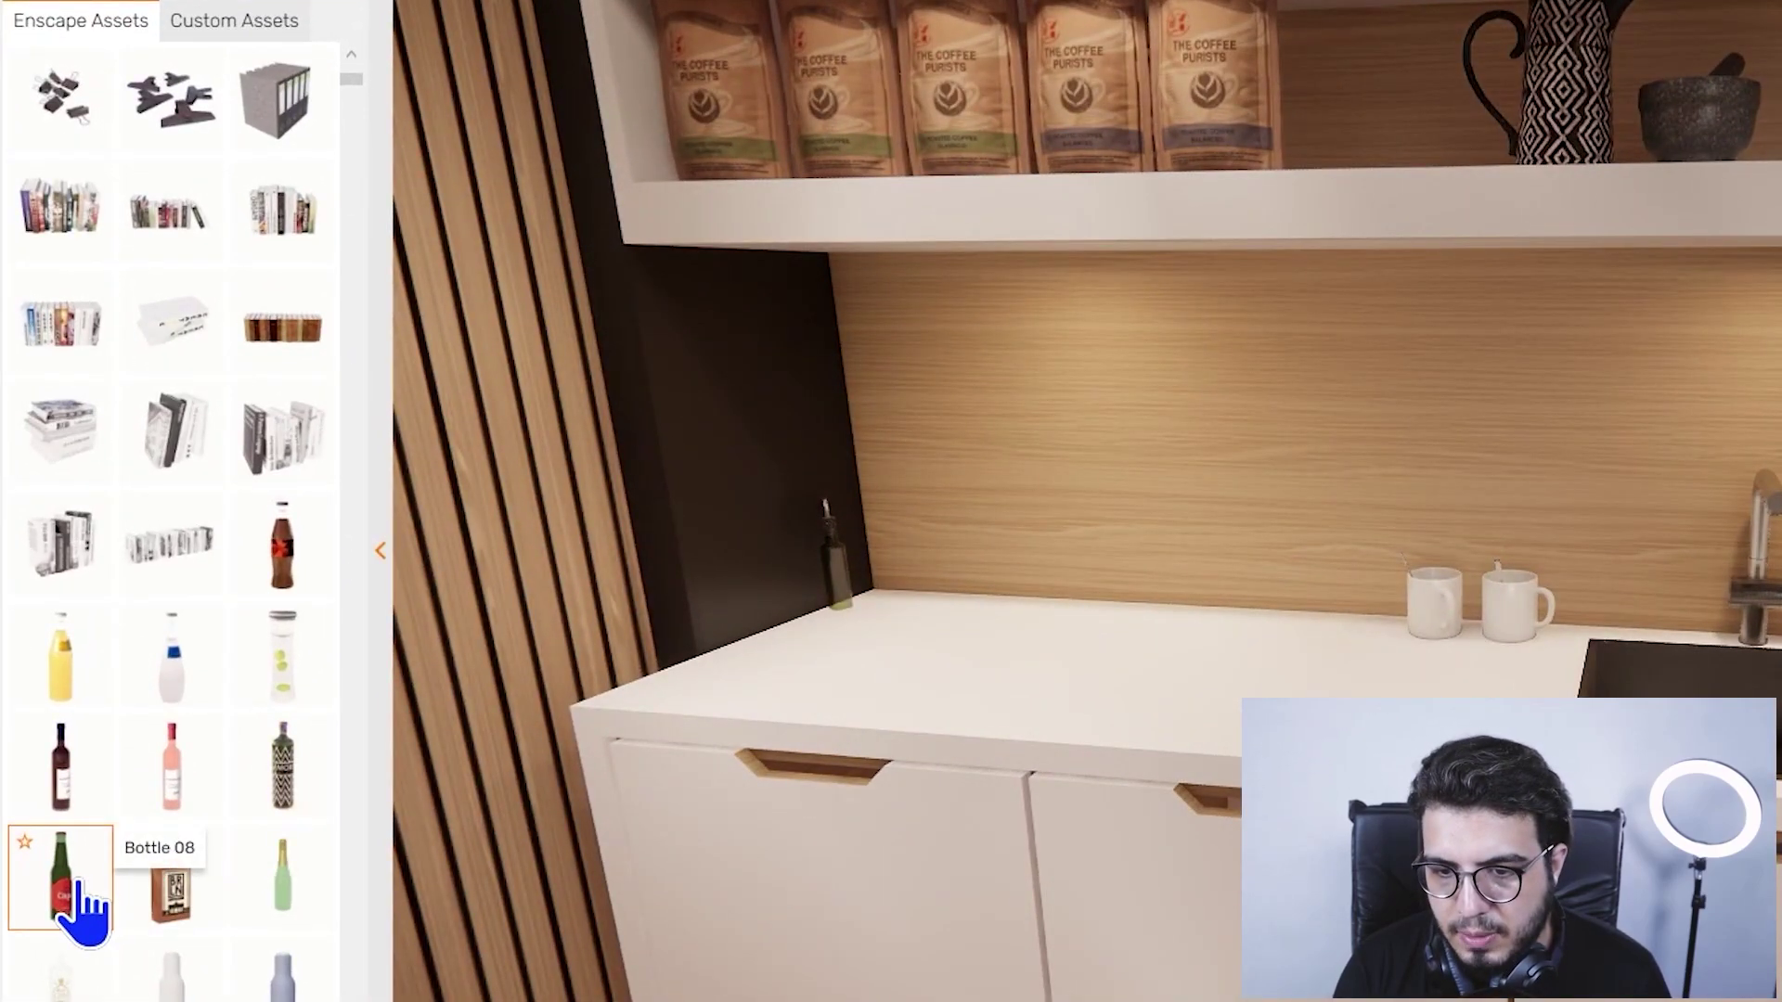
left_click(81, 914)
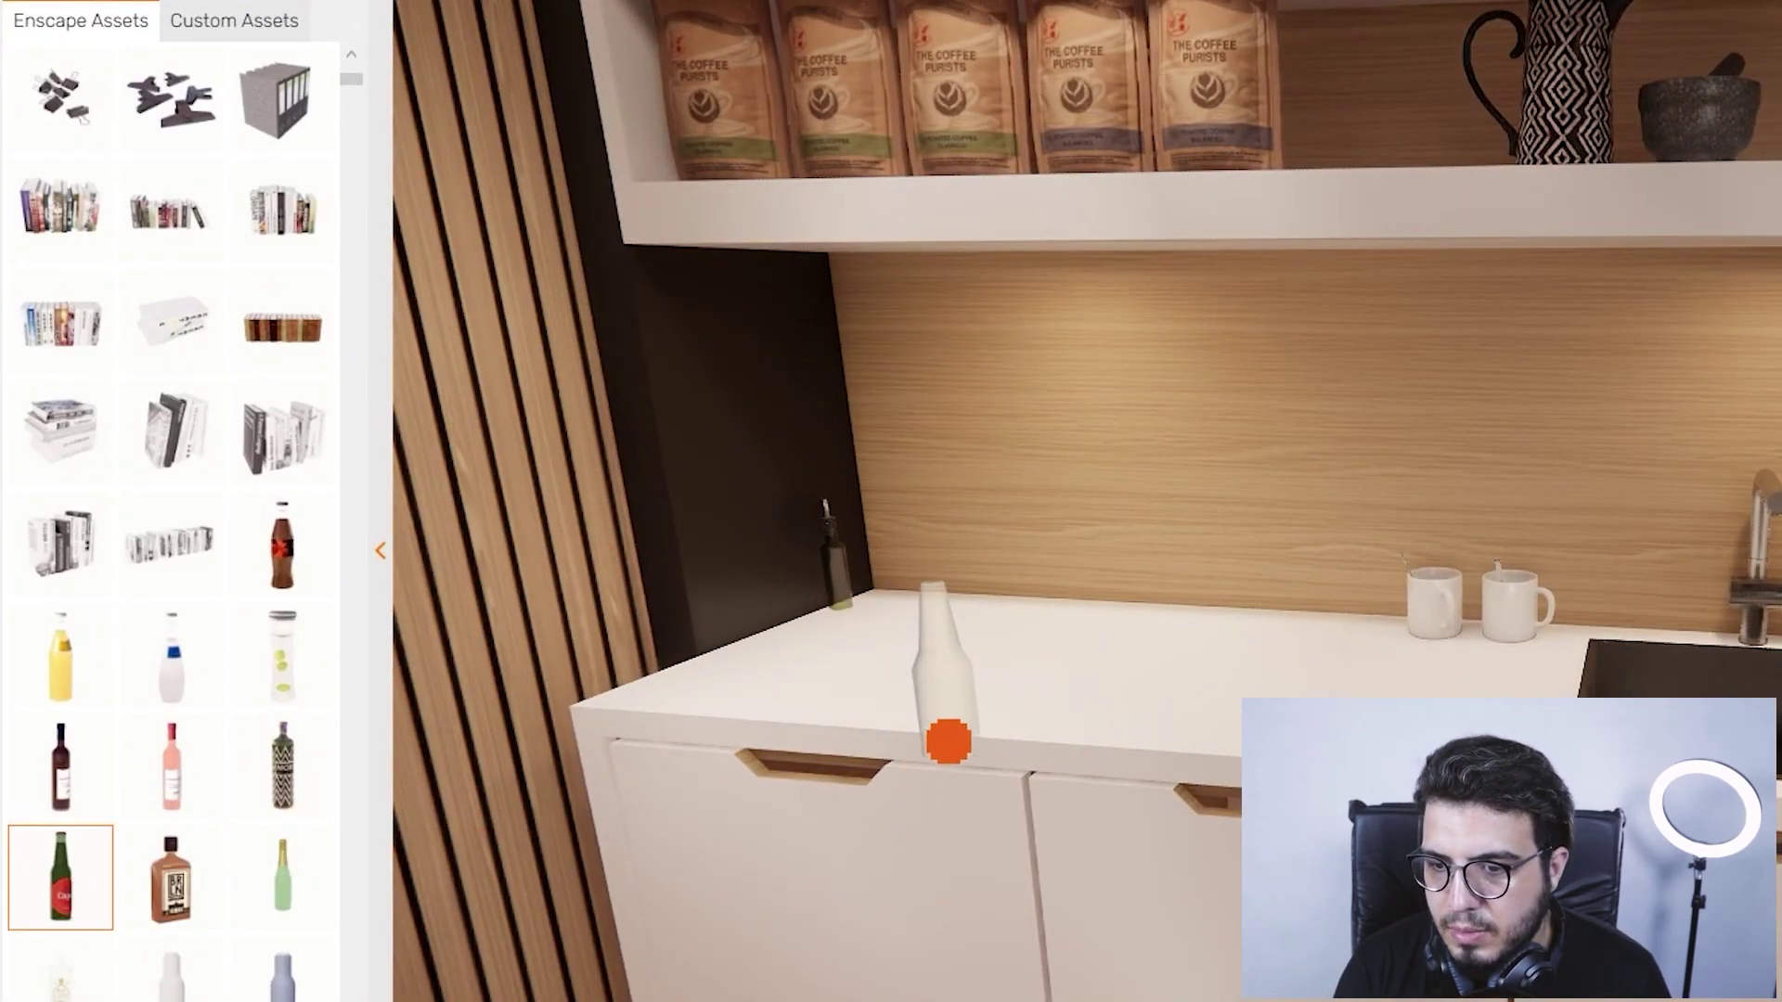
left_click(1332, 692)
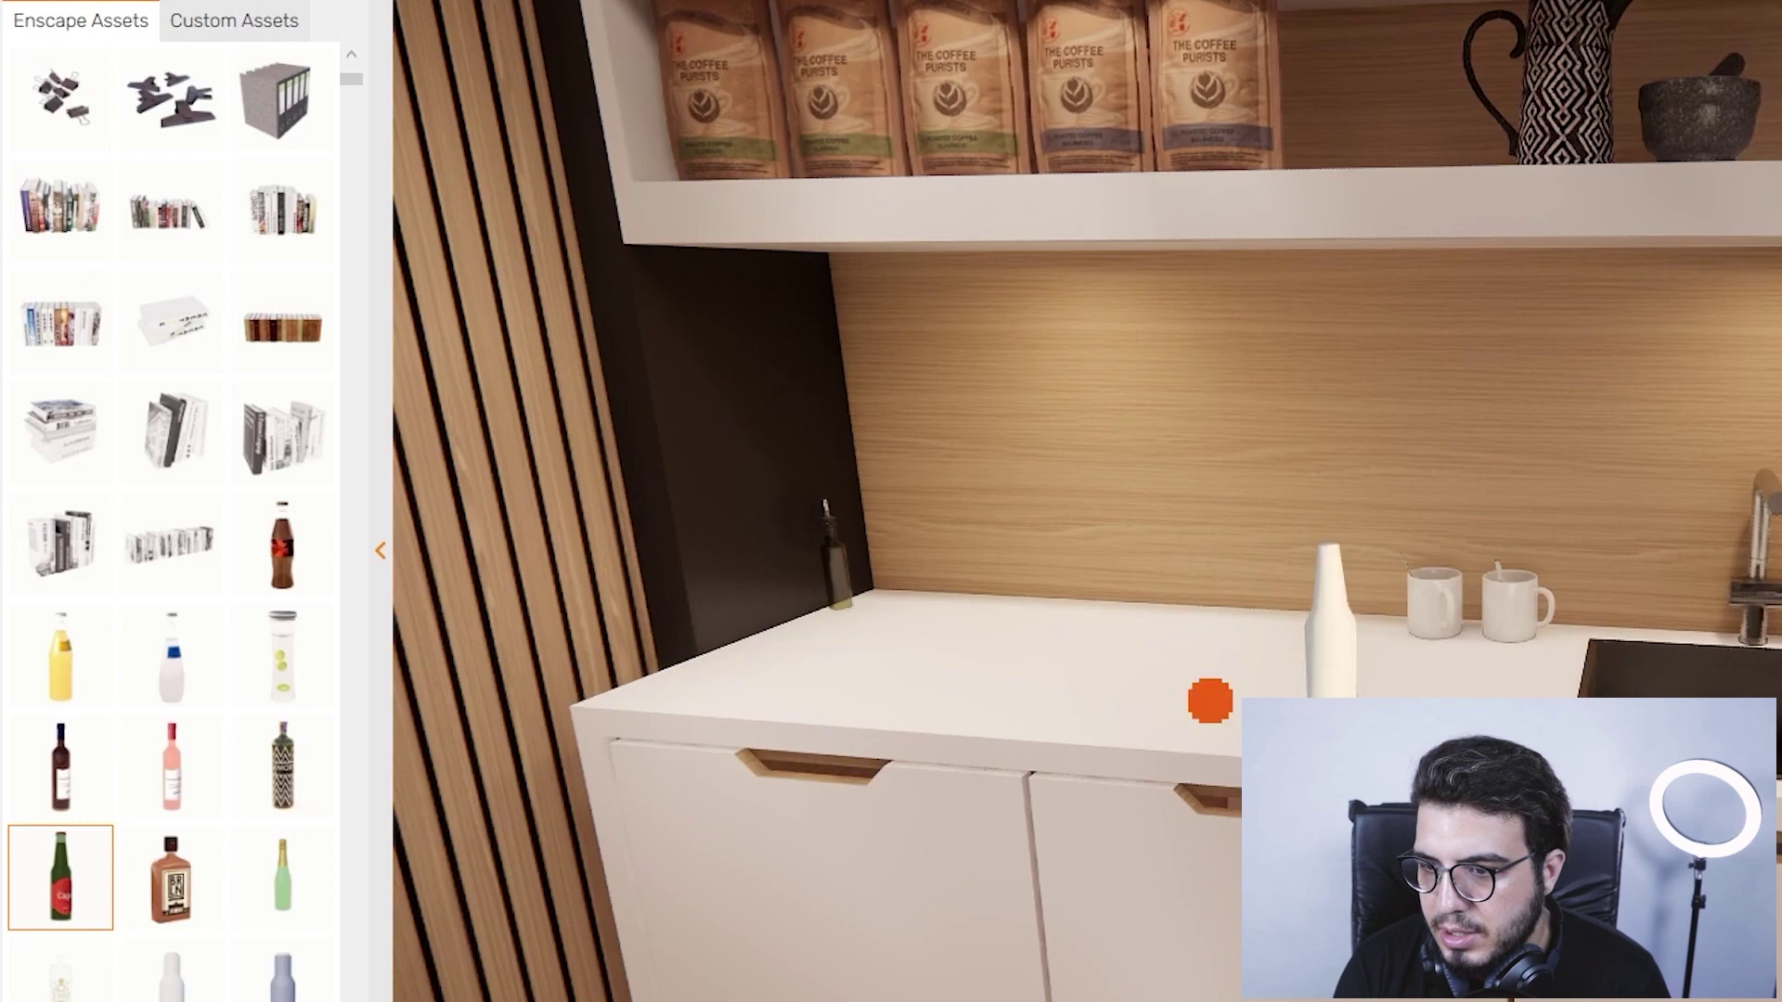
left_click(199, 915)
left_click(1141, 696)
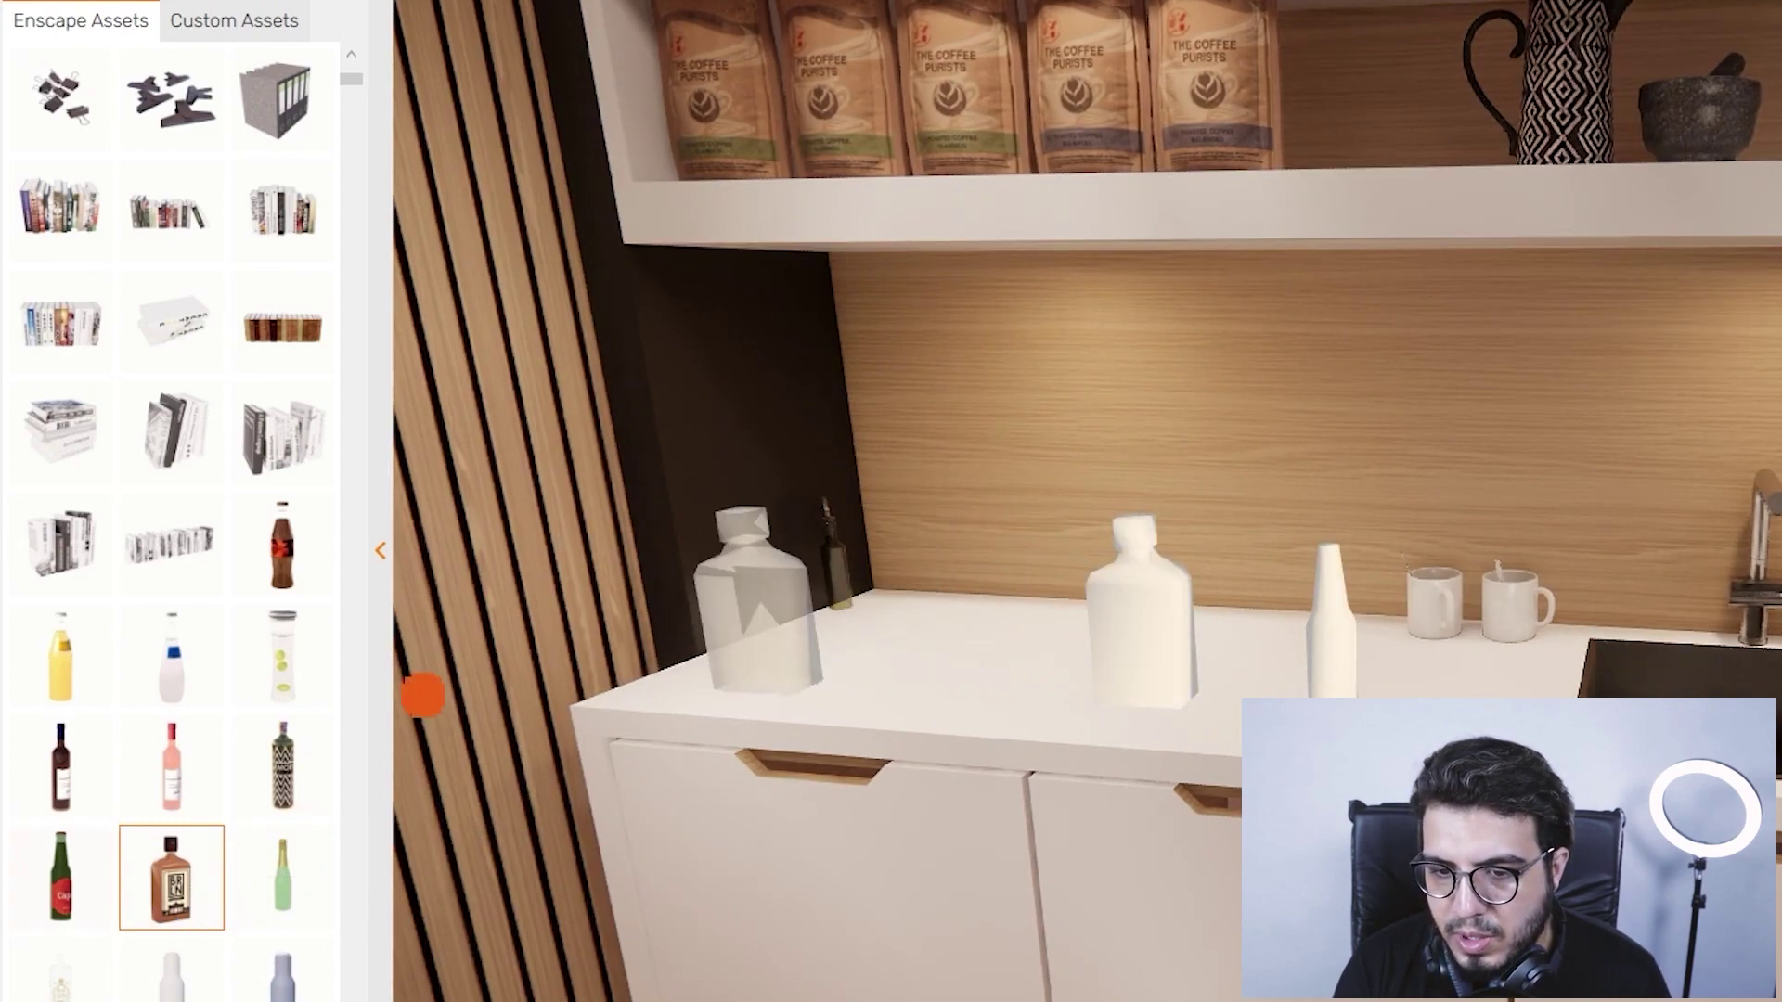
left_click(306, 789)
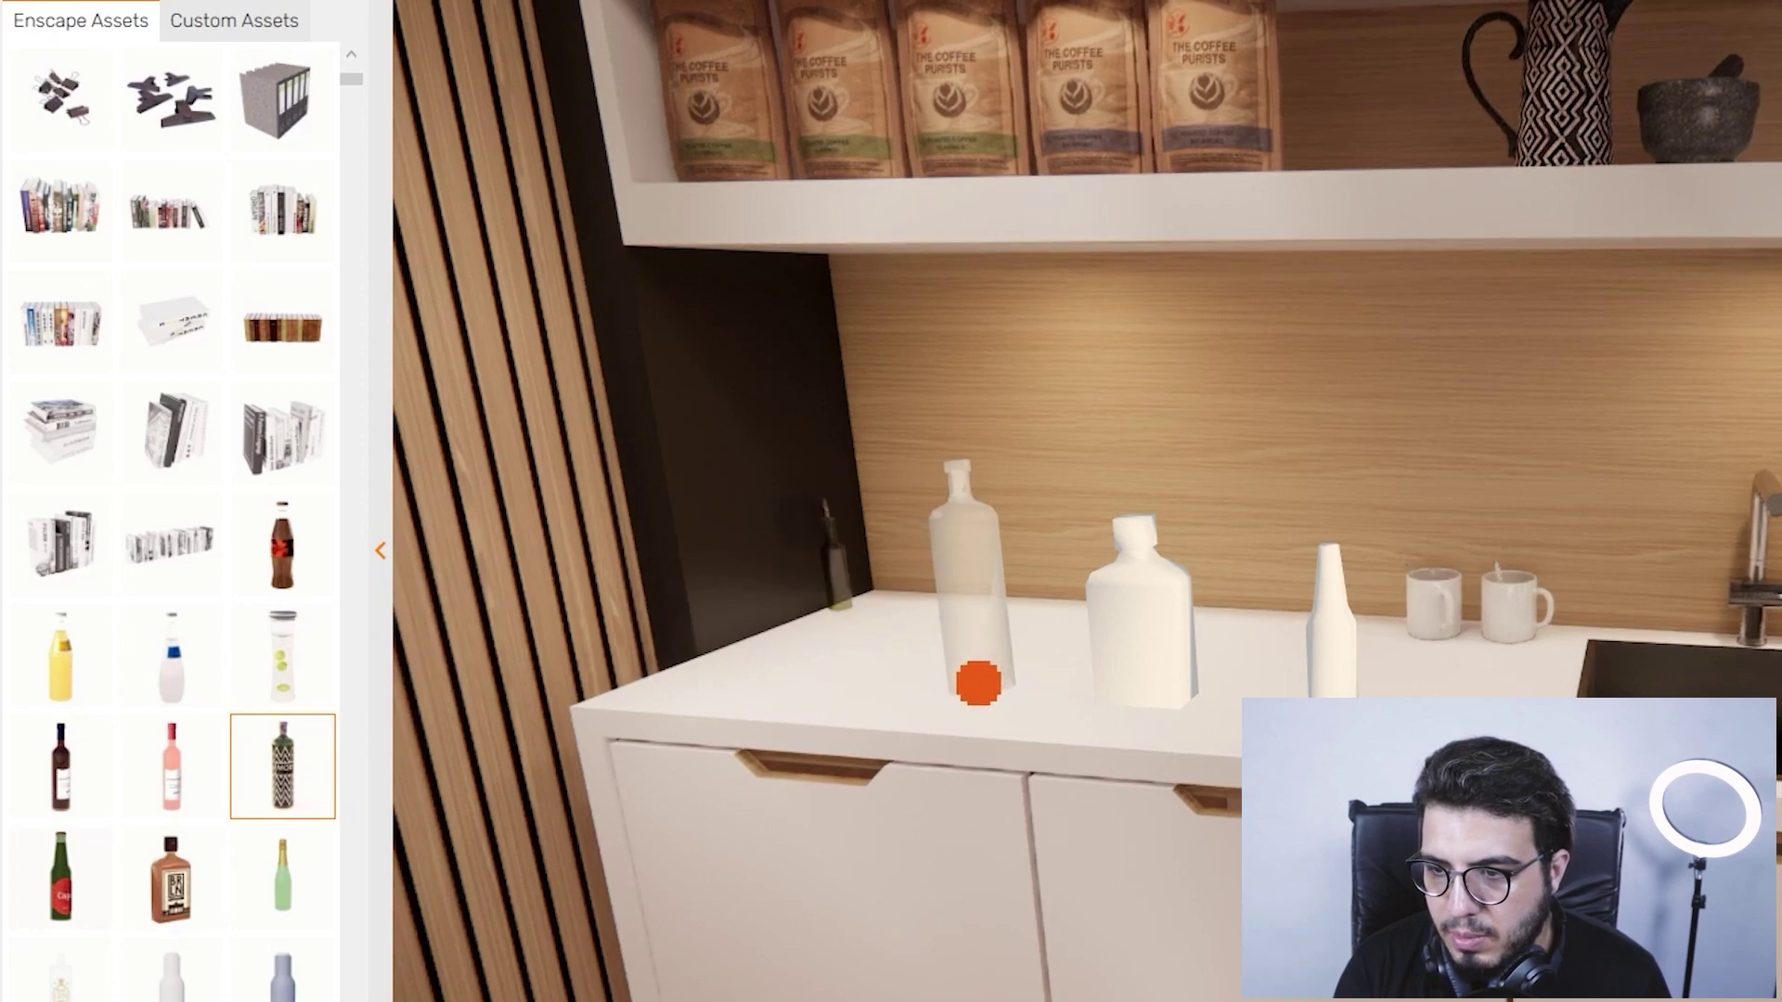
left_click(985, 682)
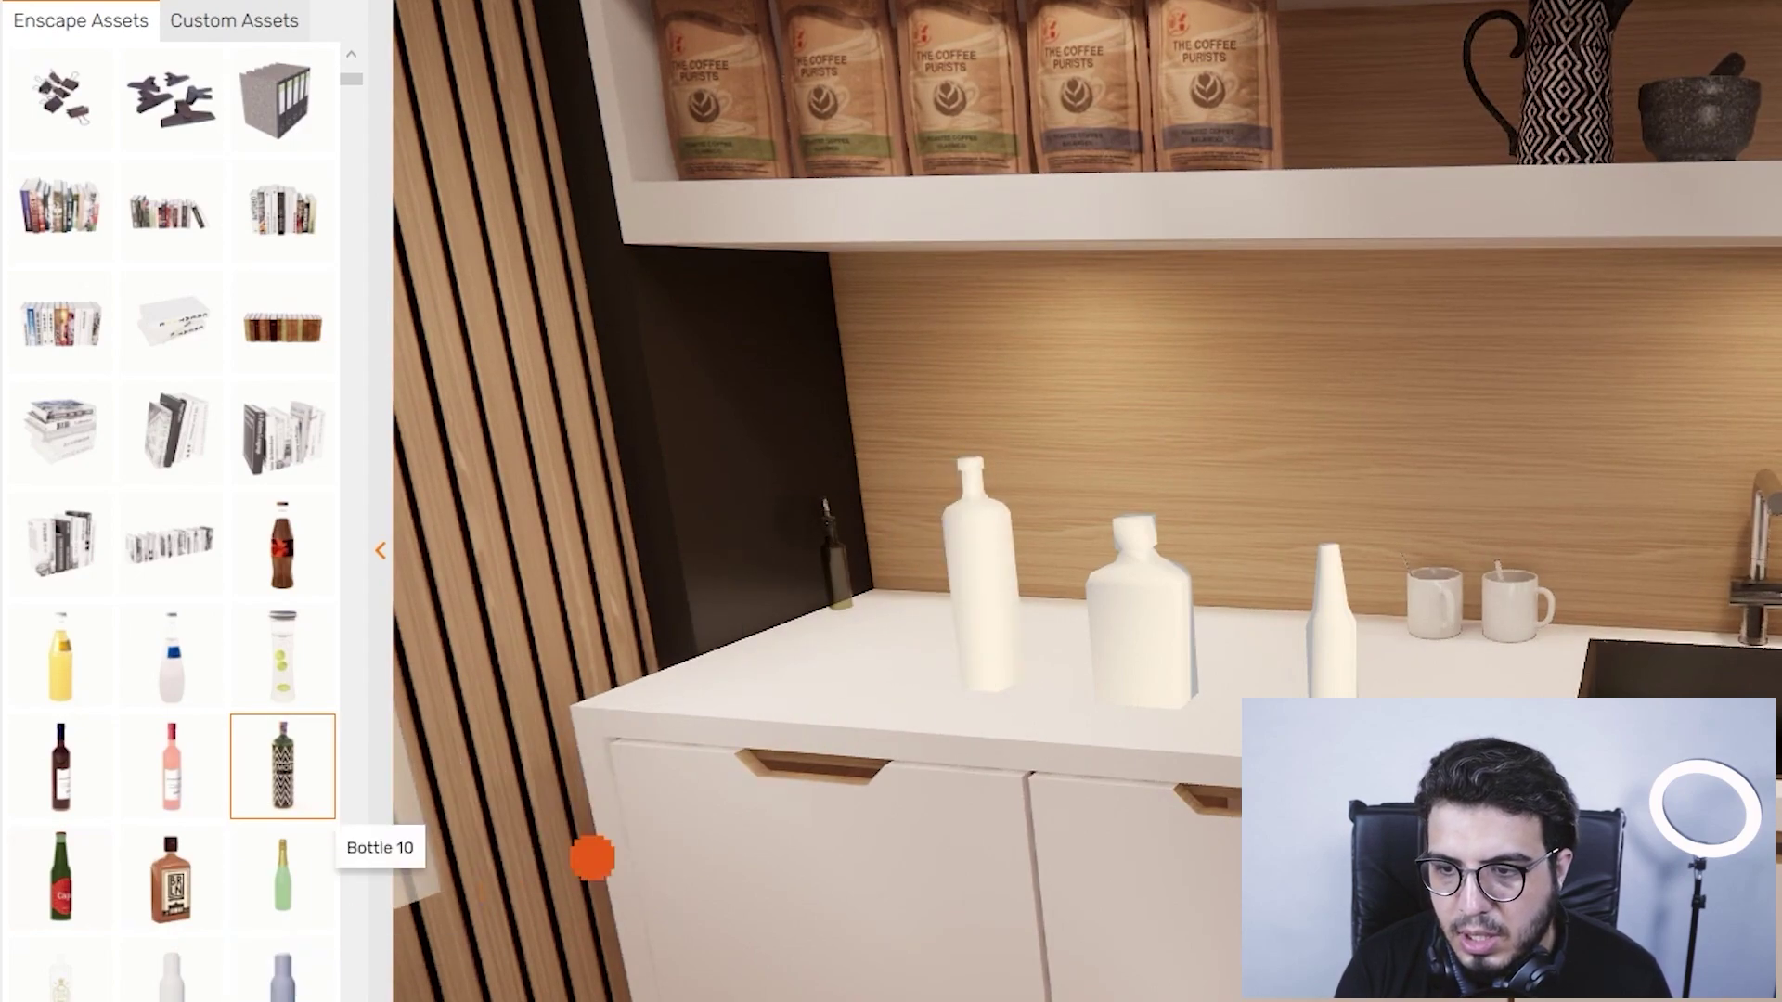
key("Escape")
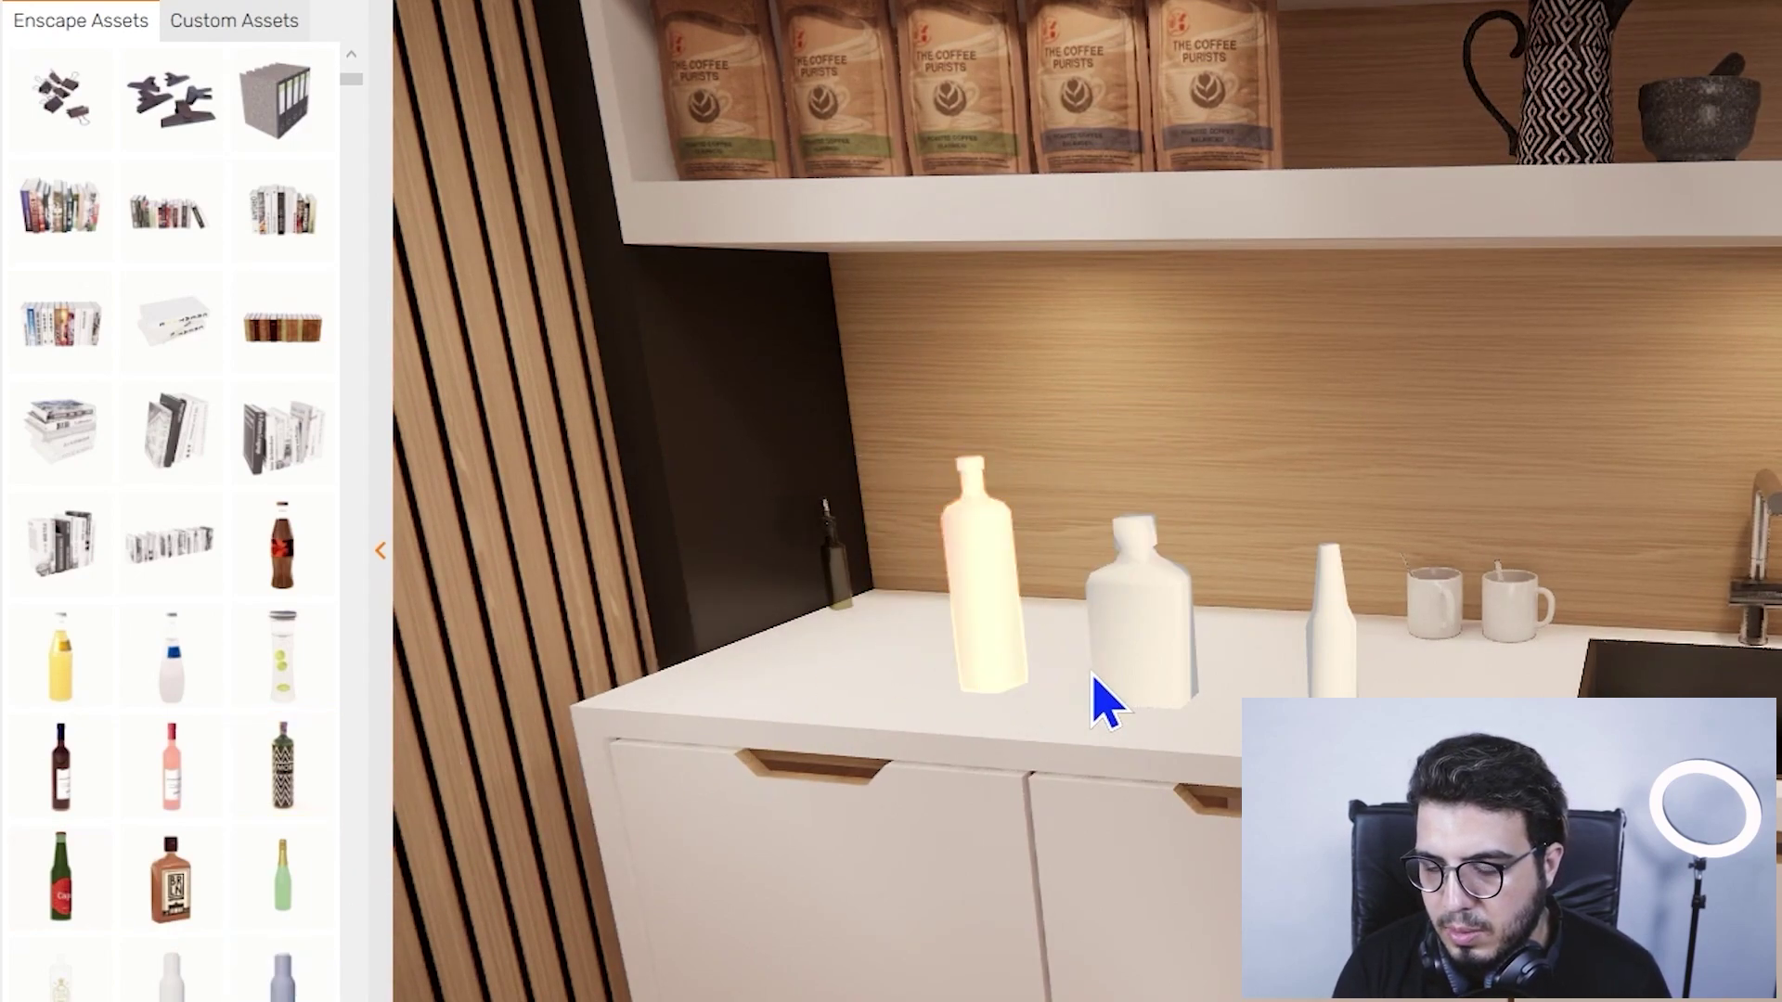
- Move the selected patterned bottle slightly across the counter to X 5.260, Z -14.979 and apply the changes
key("s")
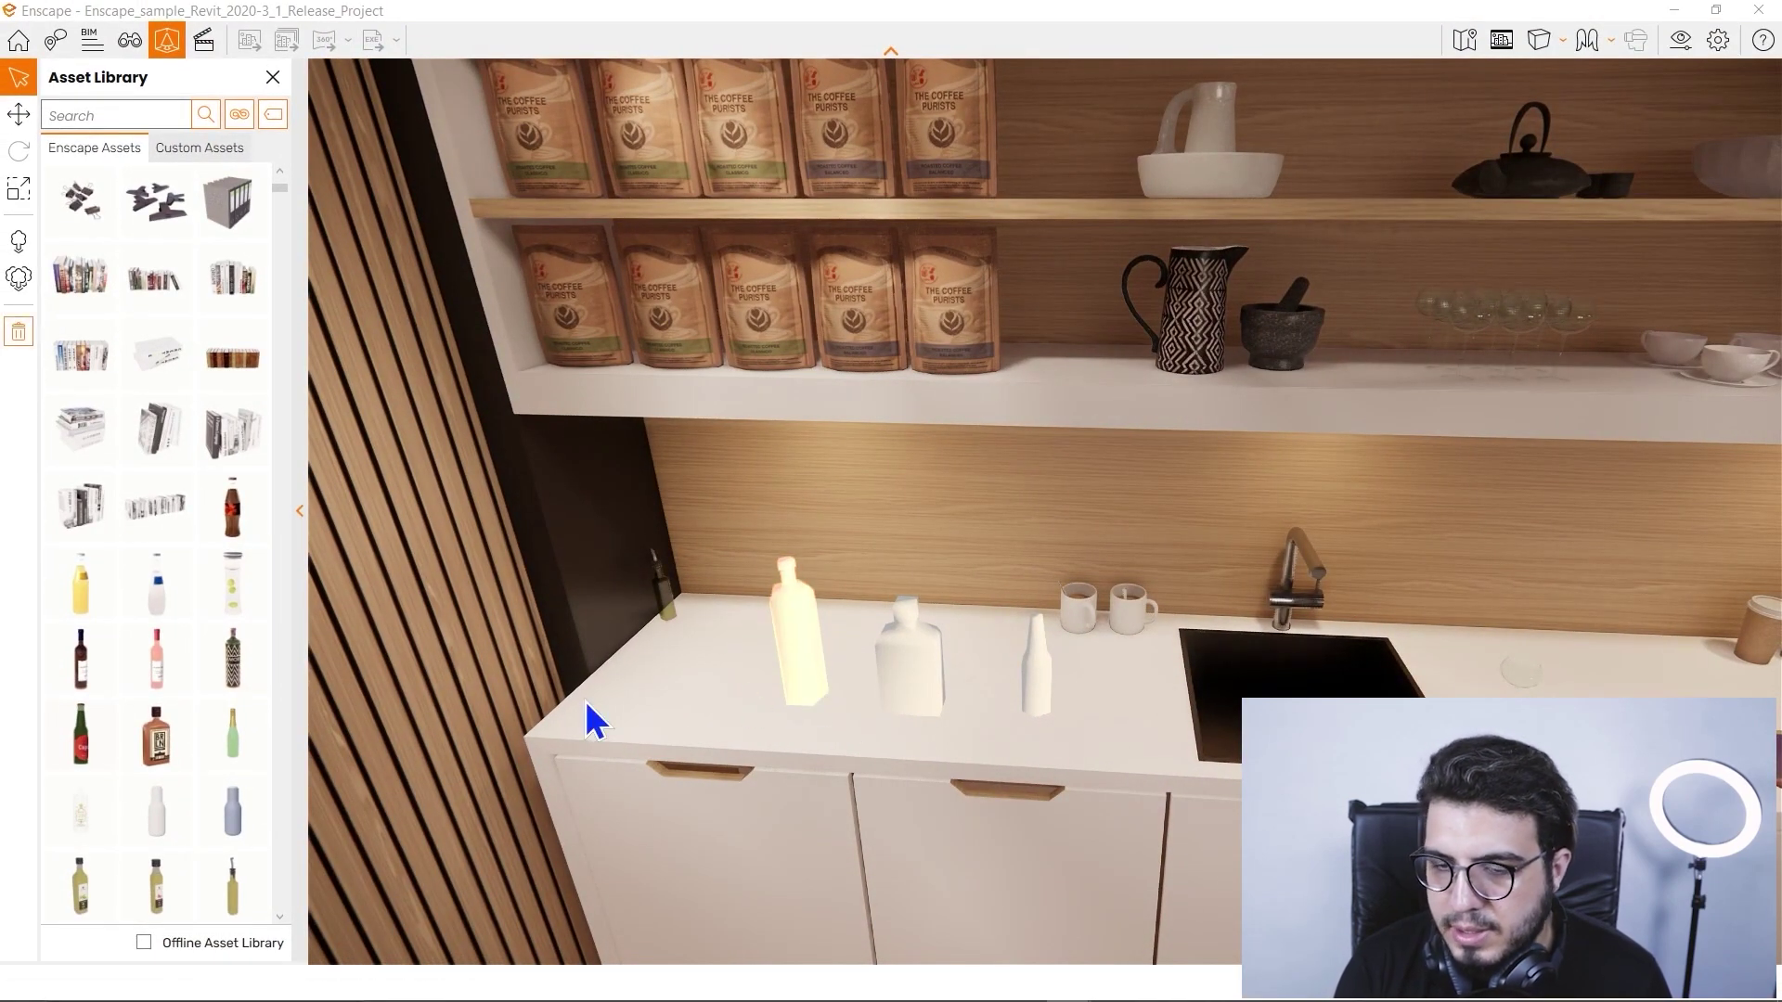
left_click(19, 113)
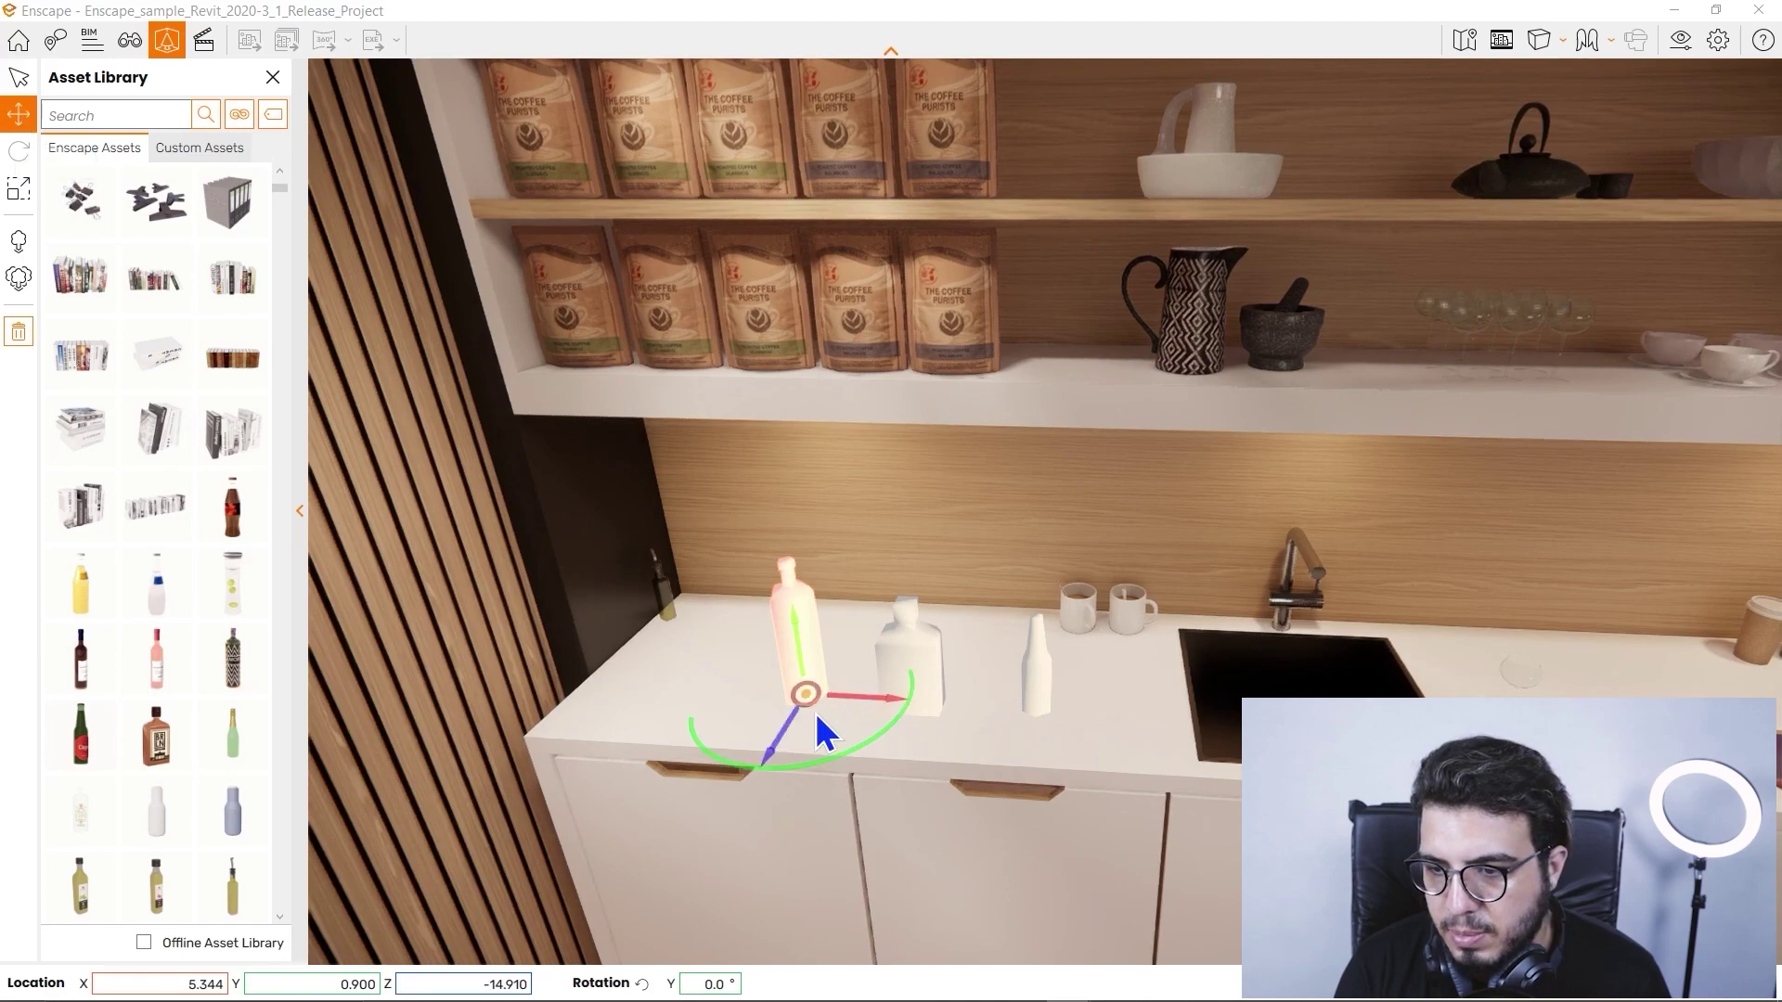
mouse_move(809, 720)
right_mouse_down()
mouse_move(839, 728)
mouse_move(791, 735)
right_mouse_up()
left_click_drag(791, 735, 754, 703)
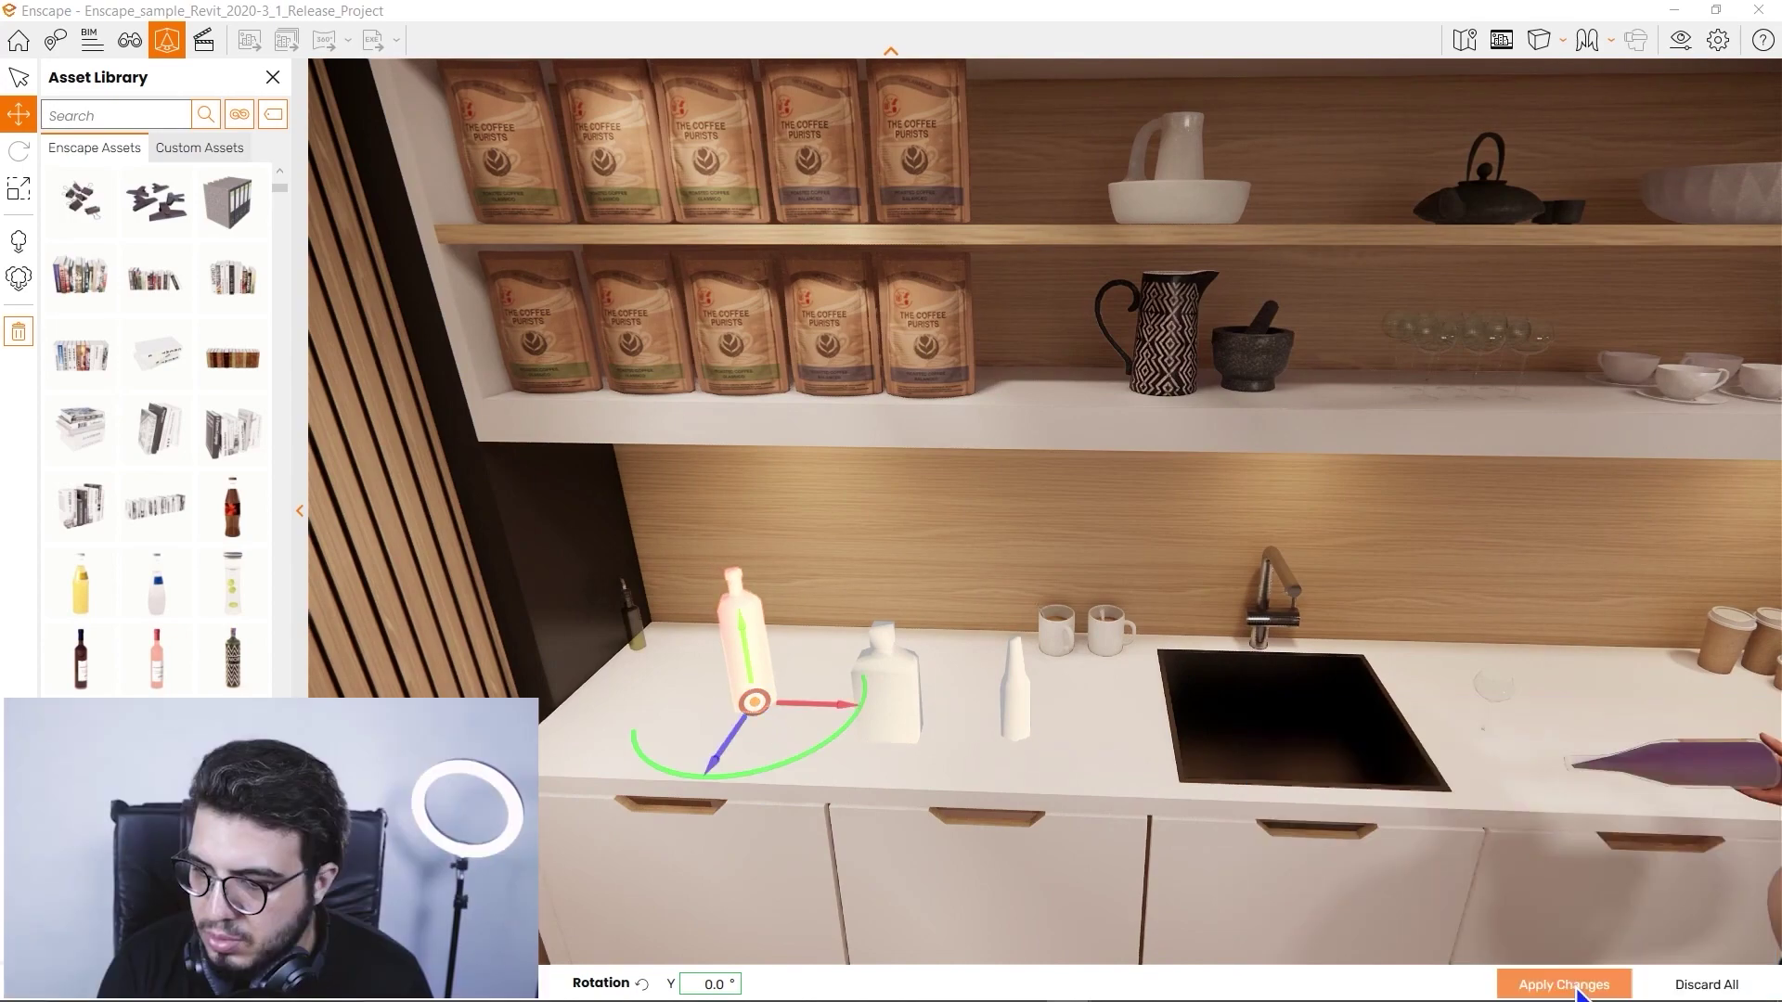
left_click(1564, 985)
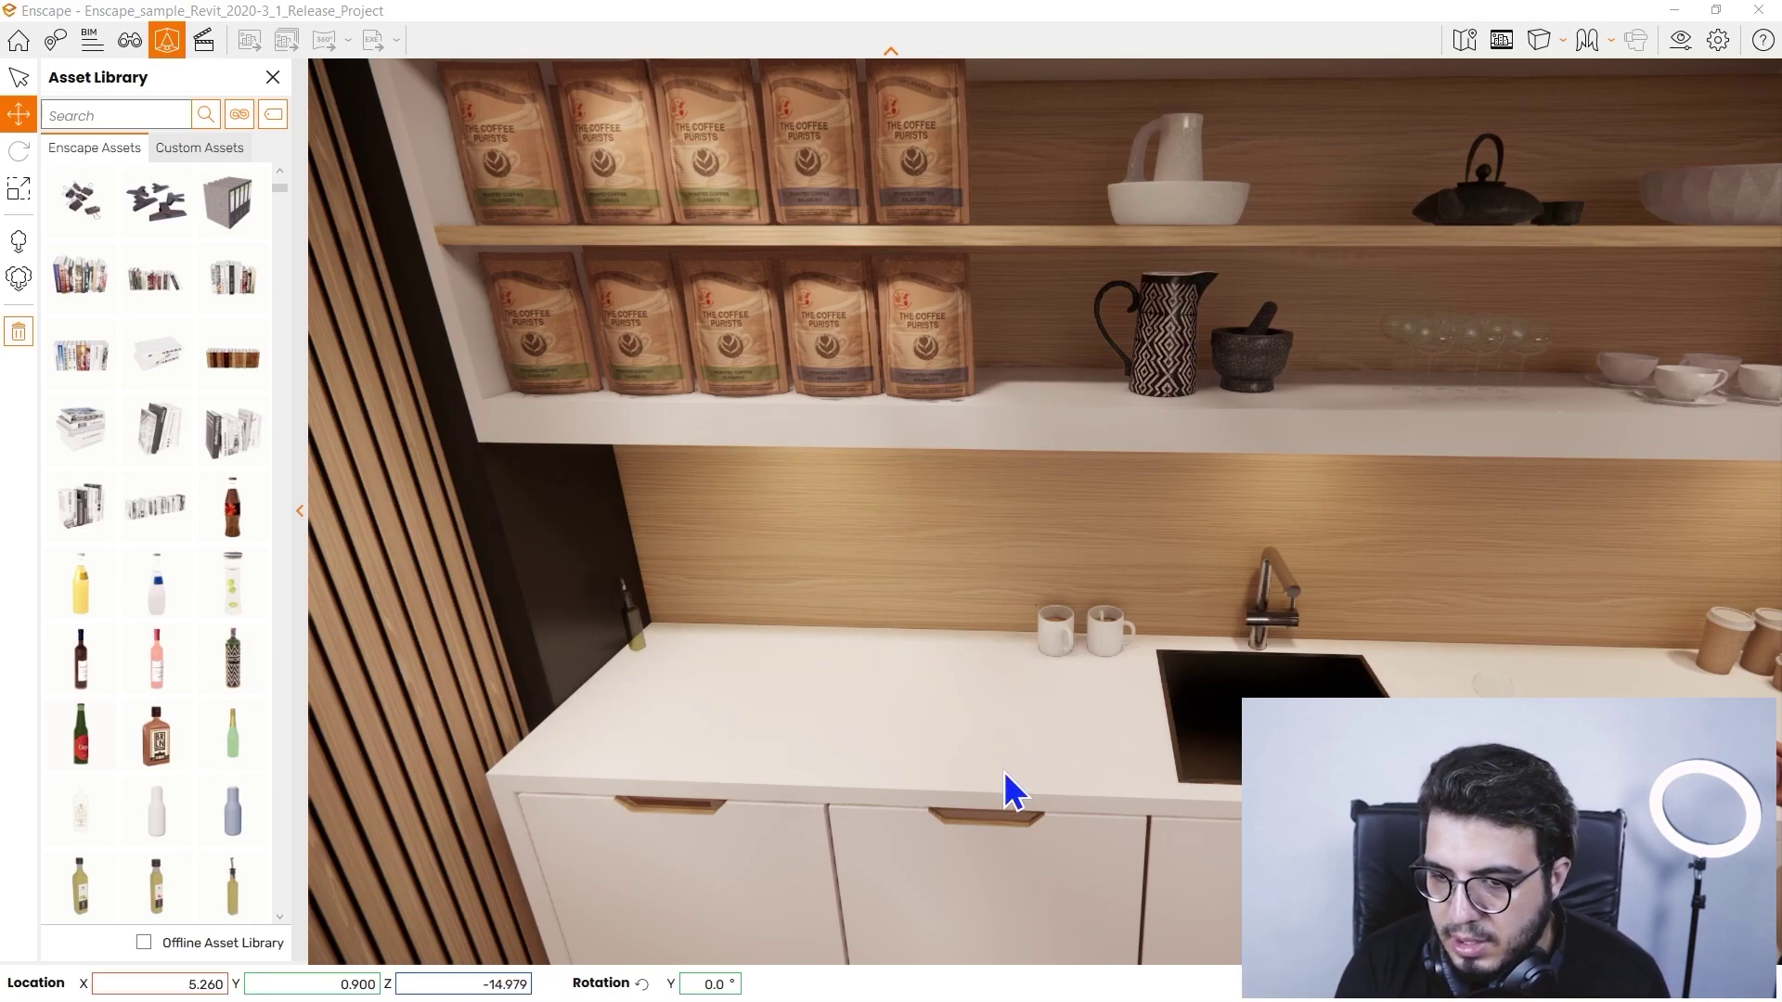
- Open the Asset Library at the outdoor plaza and set up a circular Multi Asset Placement area near the woman in the dark dress
scroll(1004, 771, "up", 5)
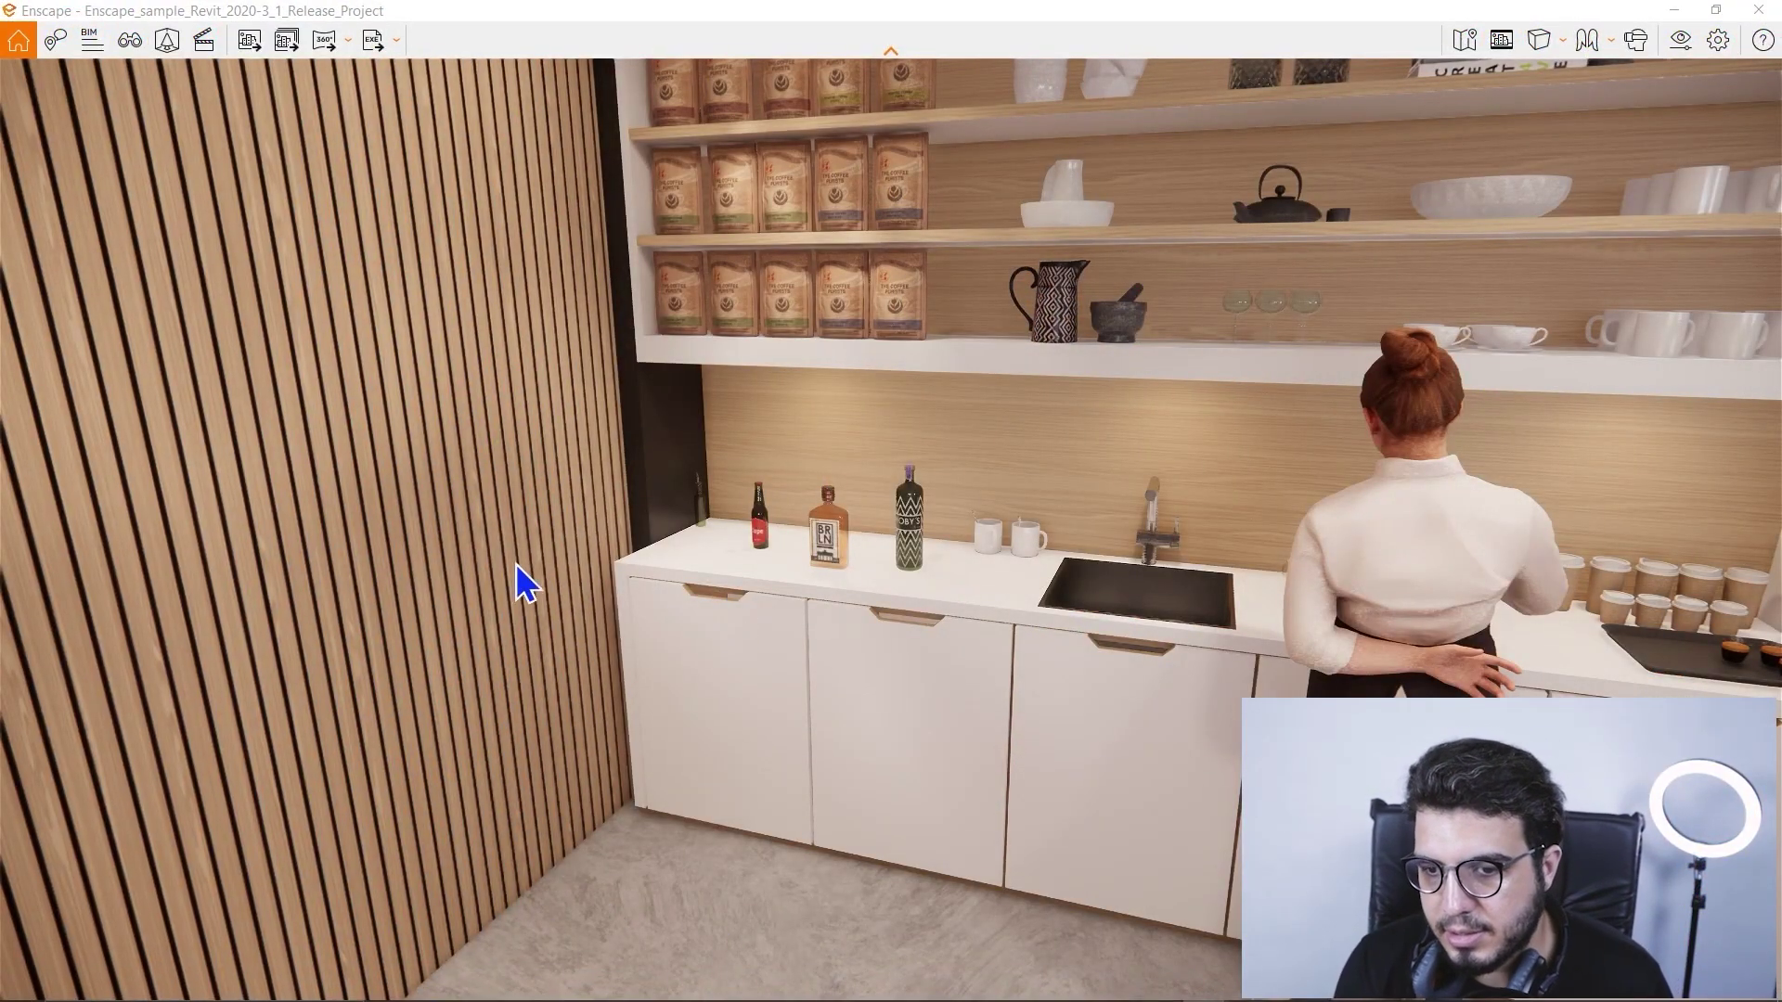
left_click_drag(788, 663, 1114, 663)
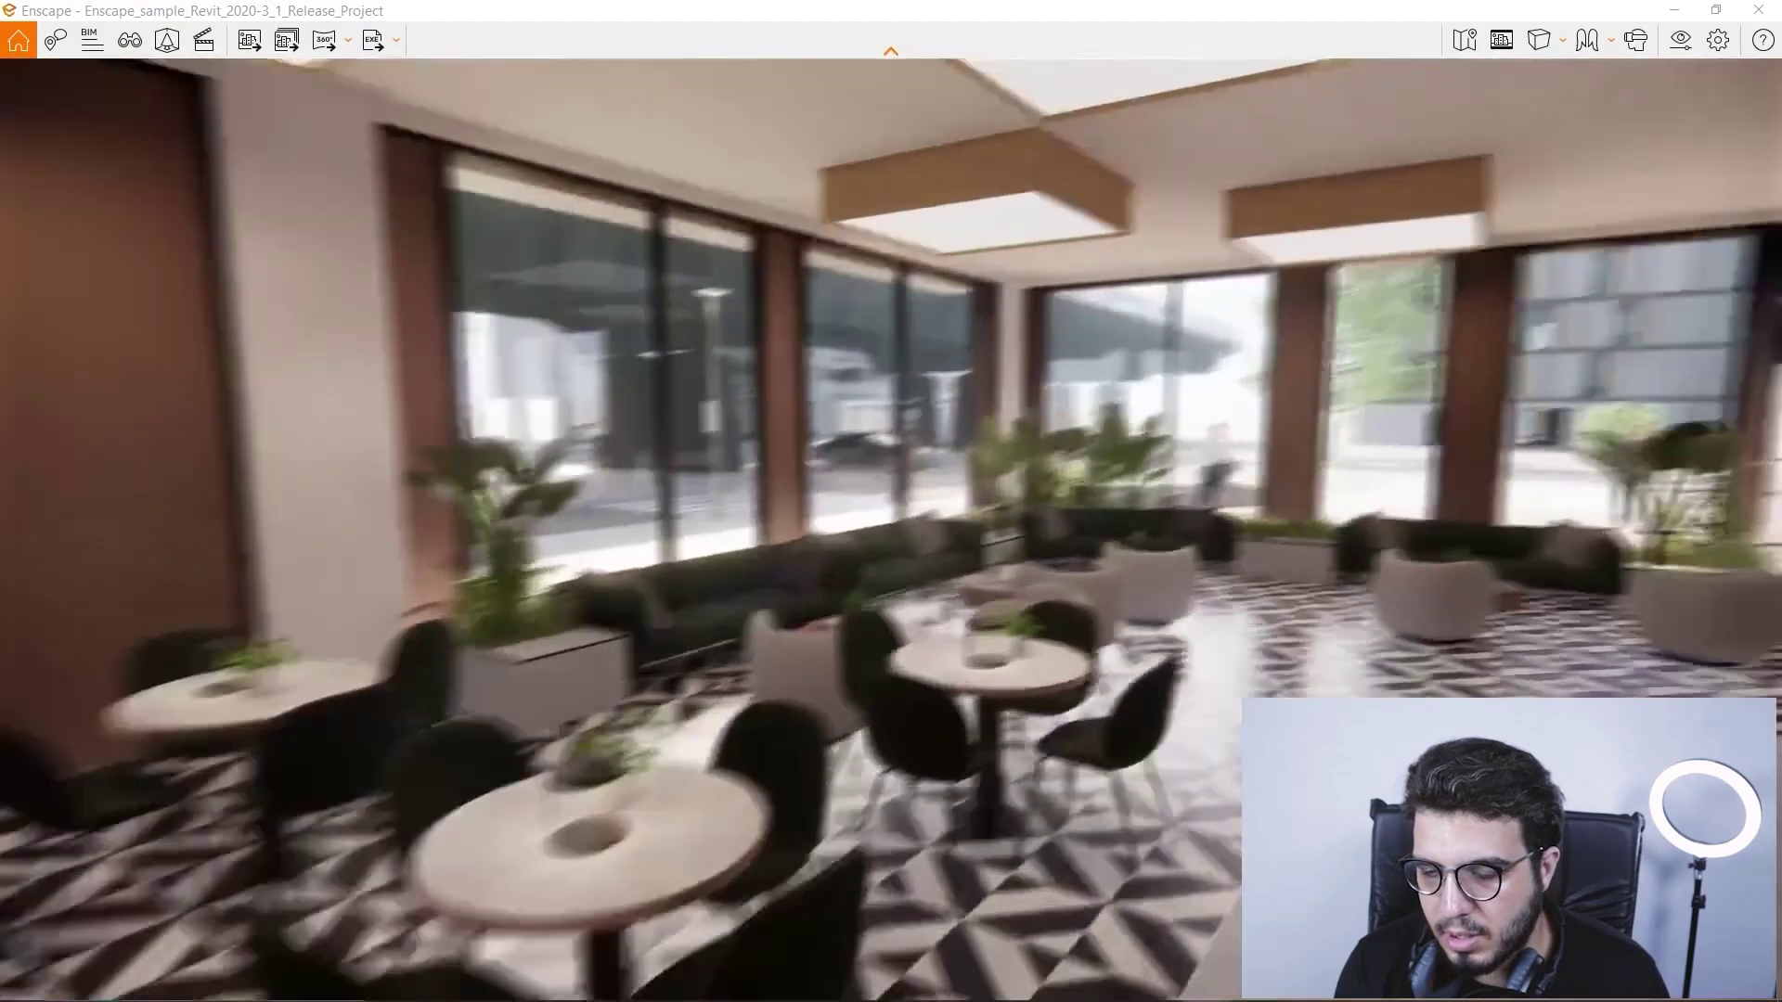
key("w")
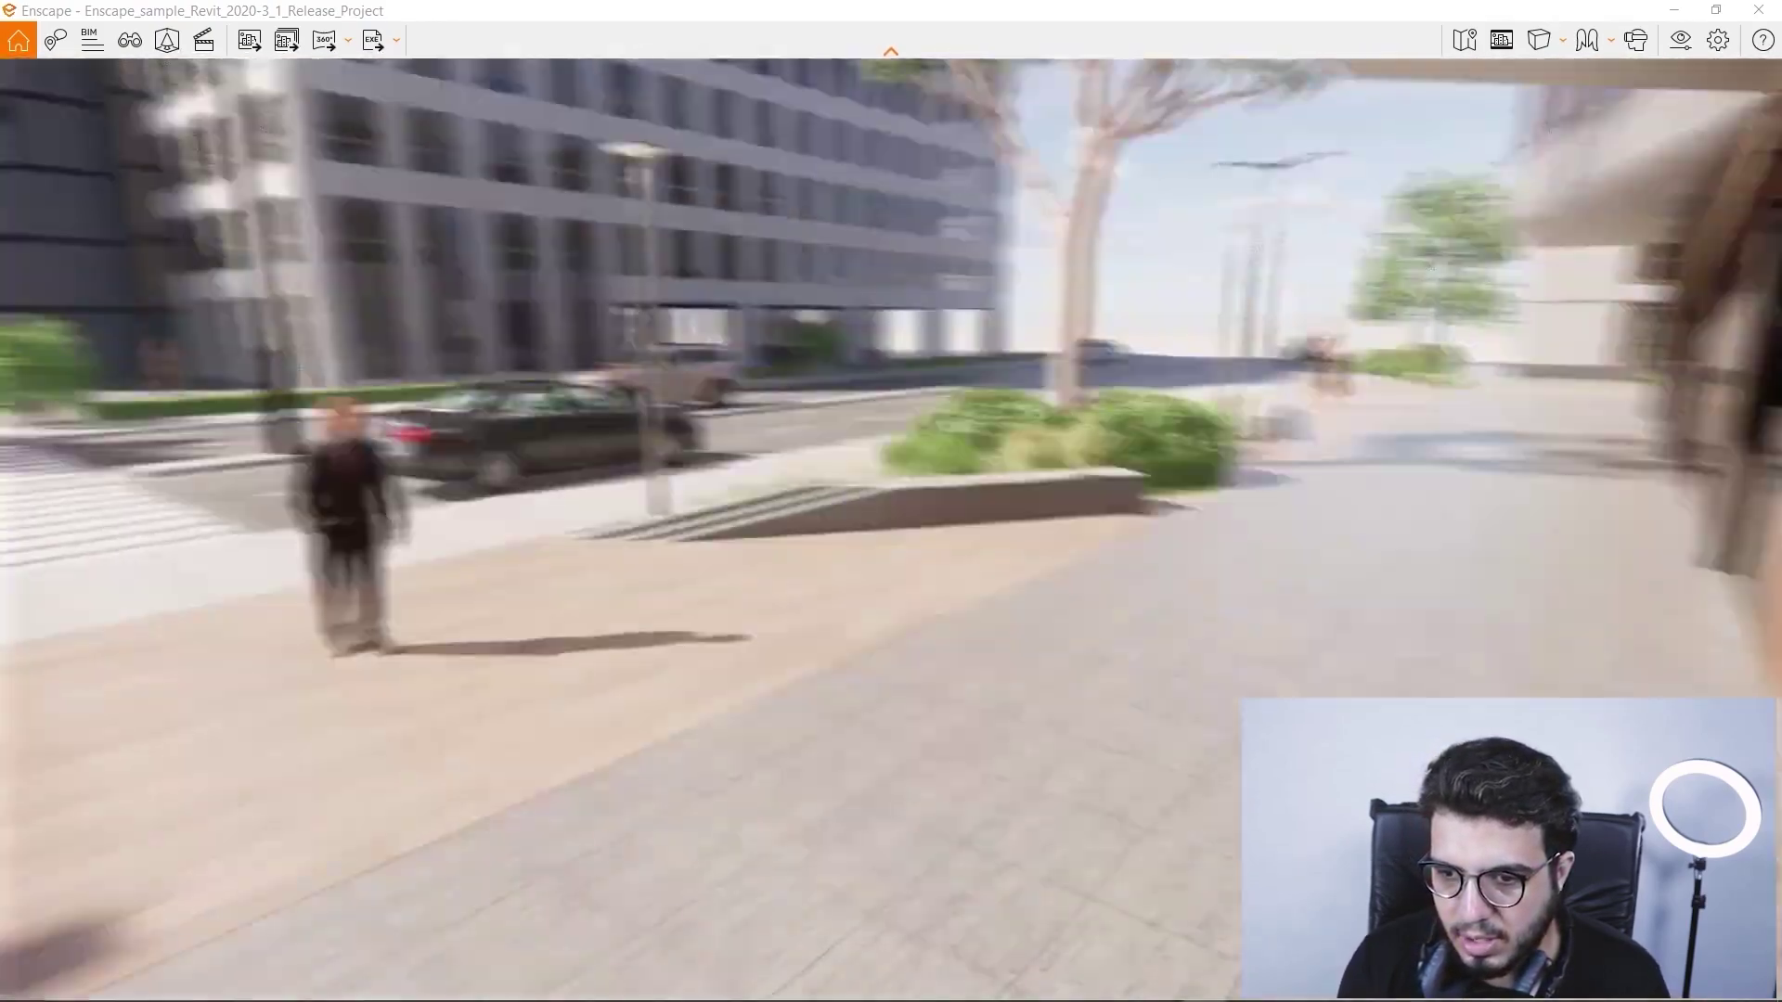
key("w")
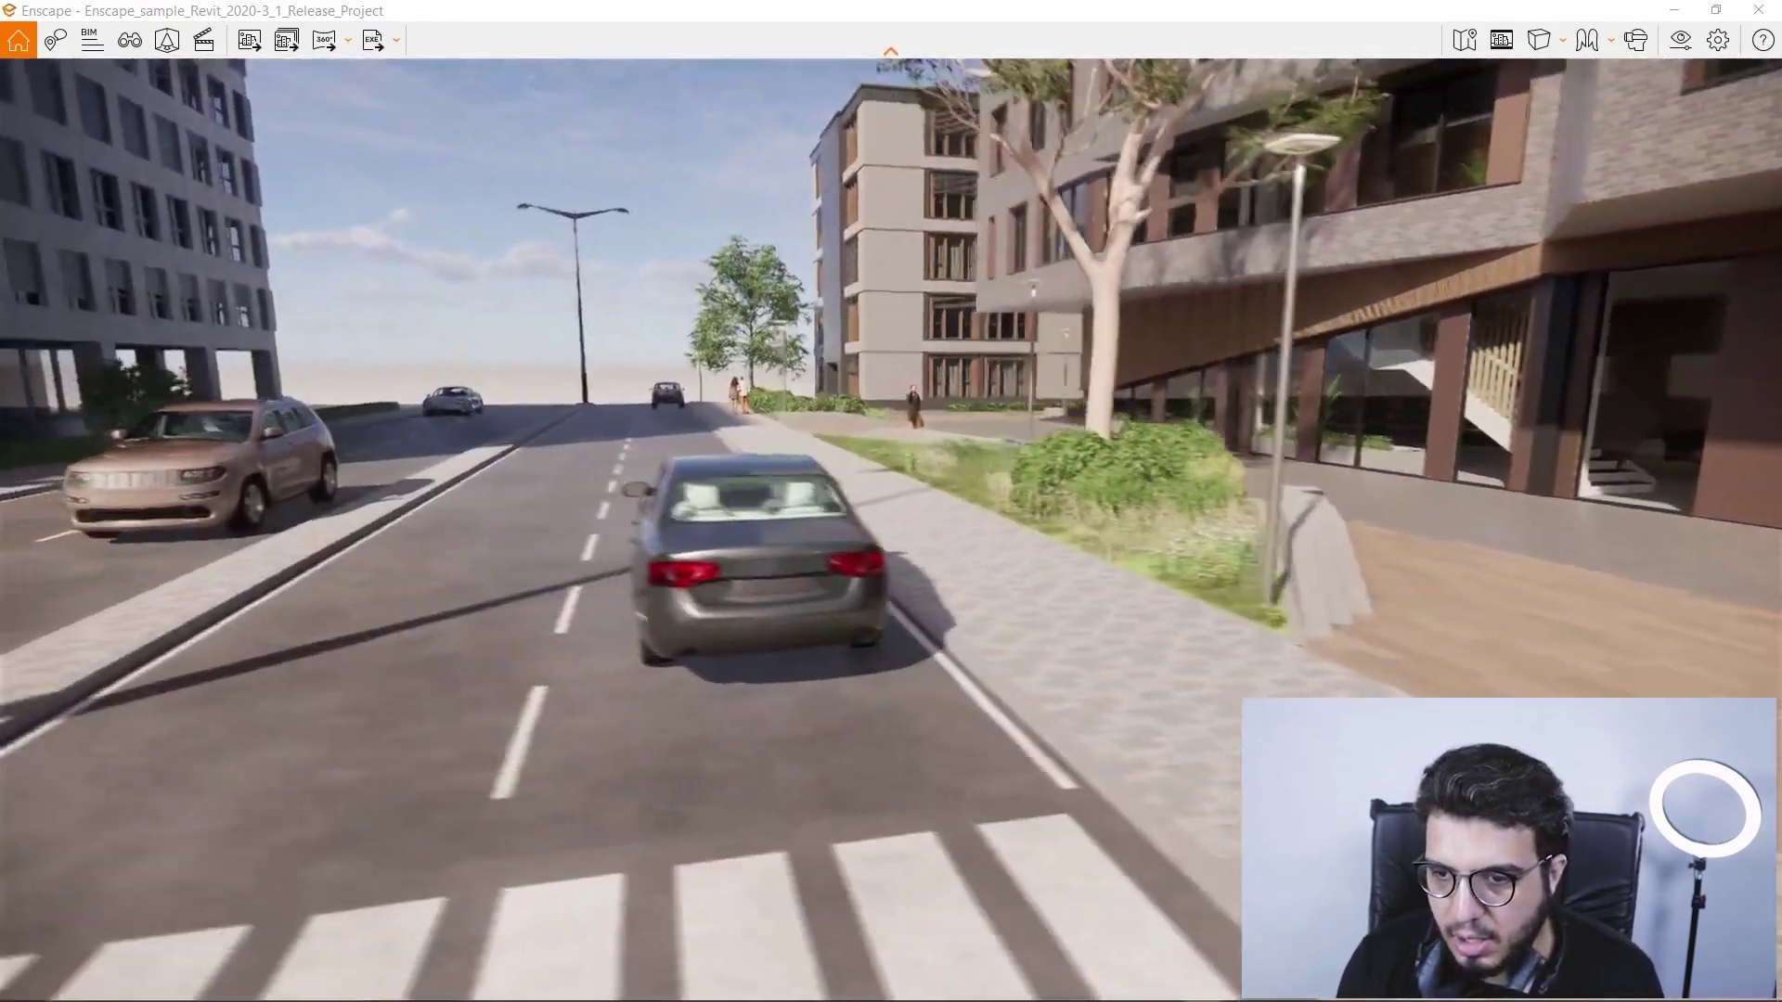
key("w")
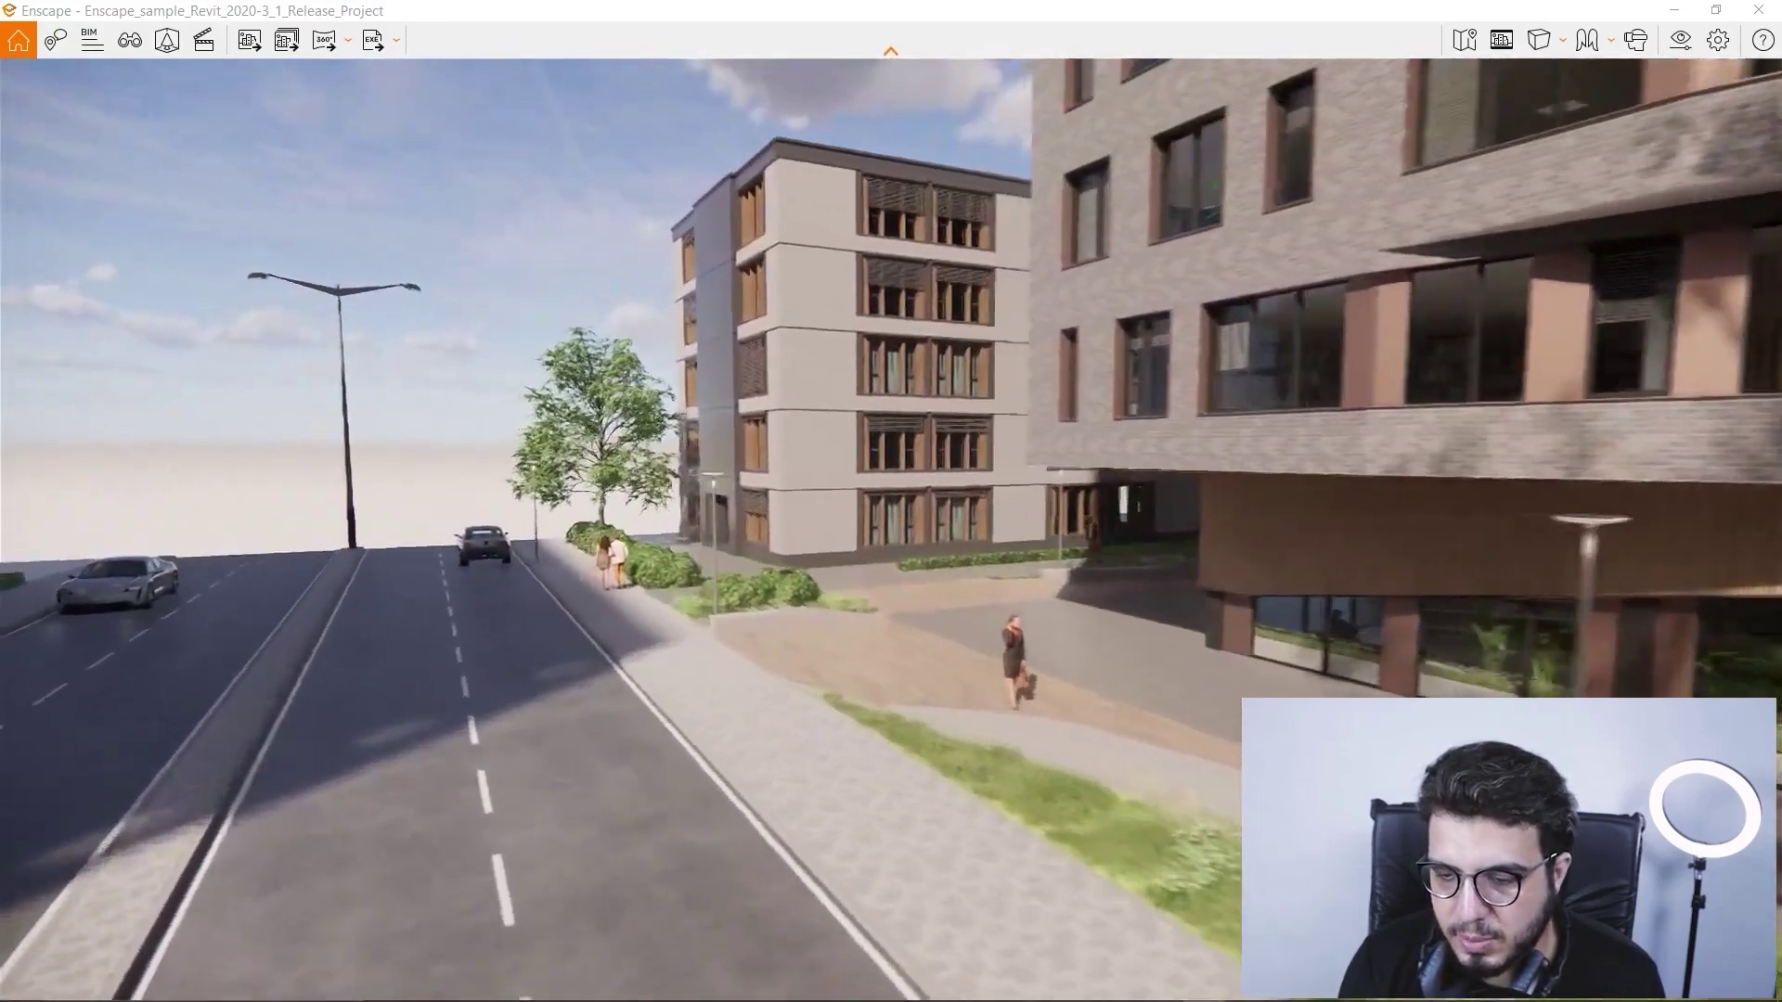
key("w")
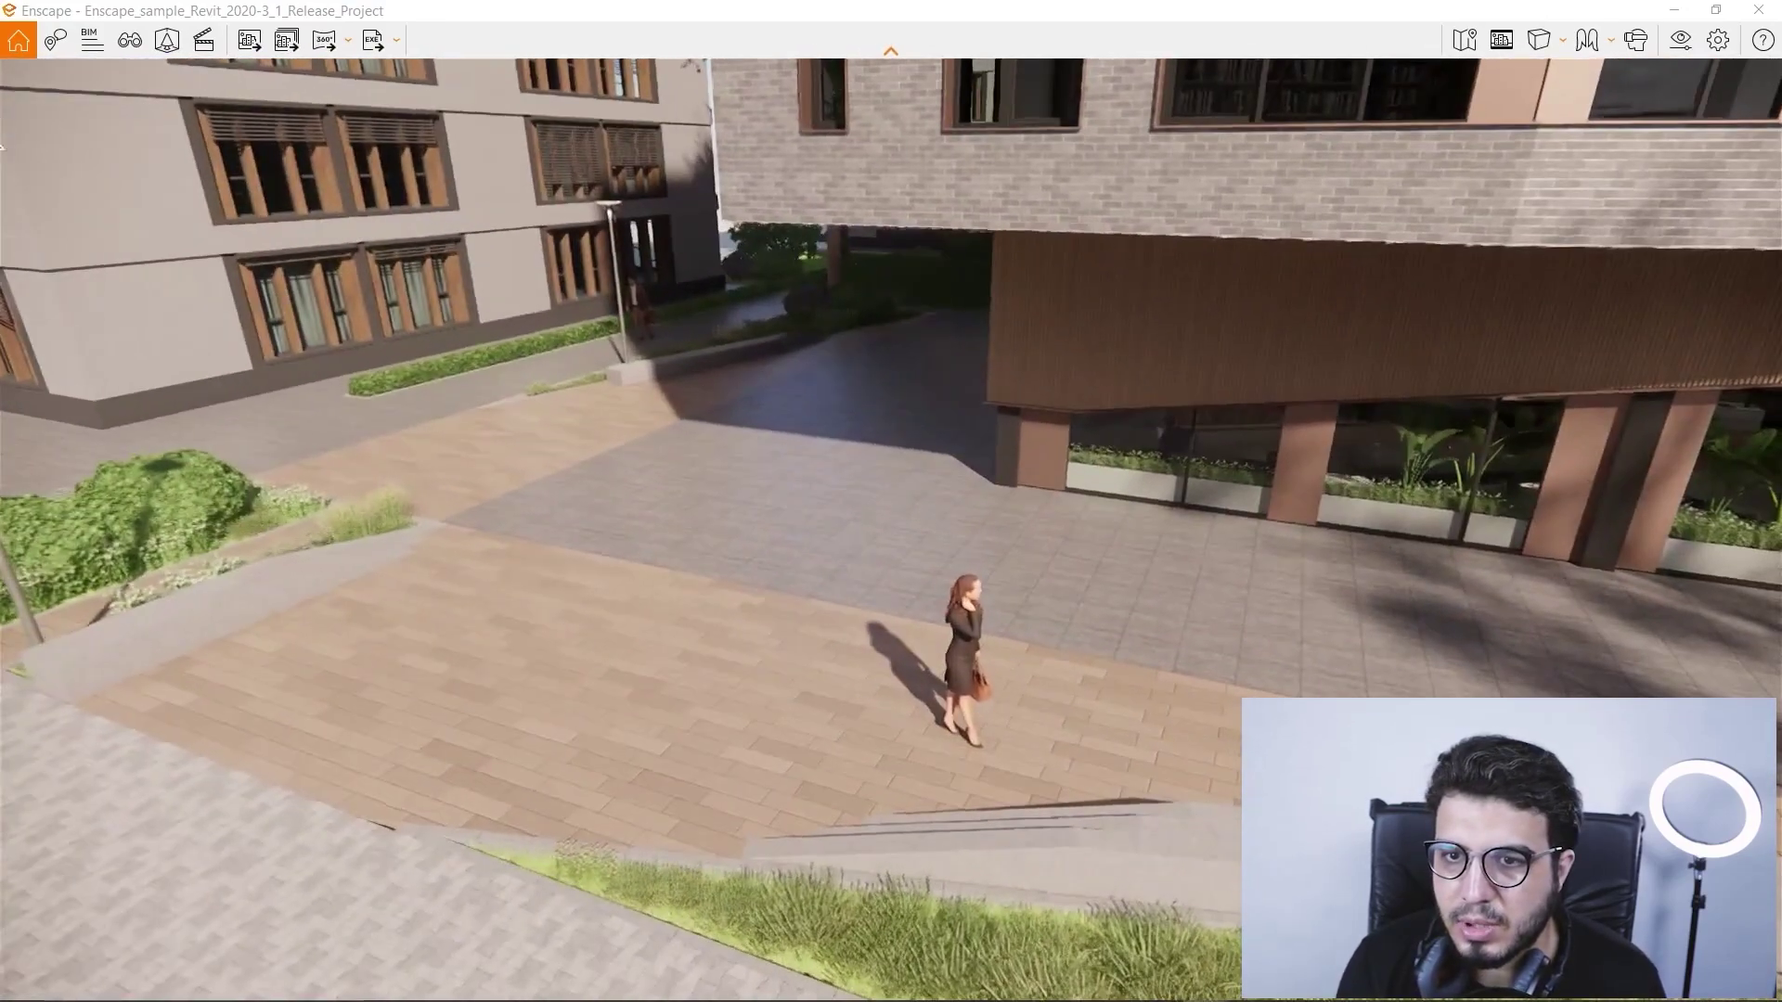
left_click(164, 56)
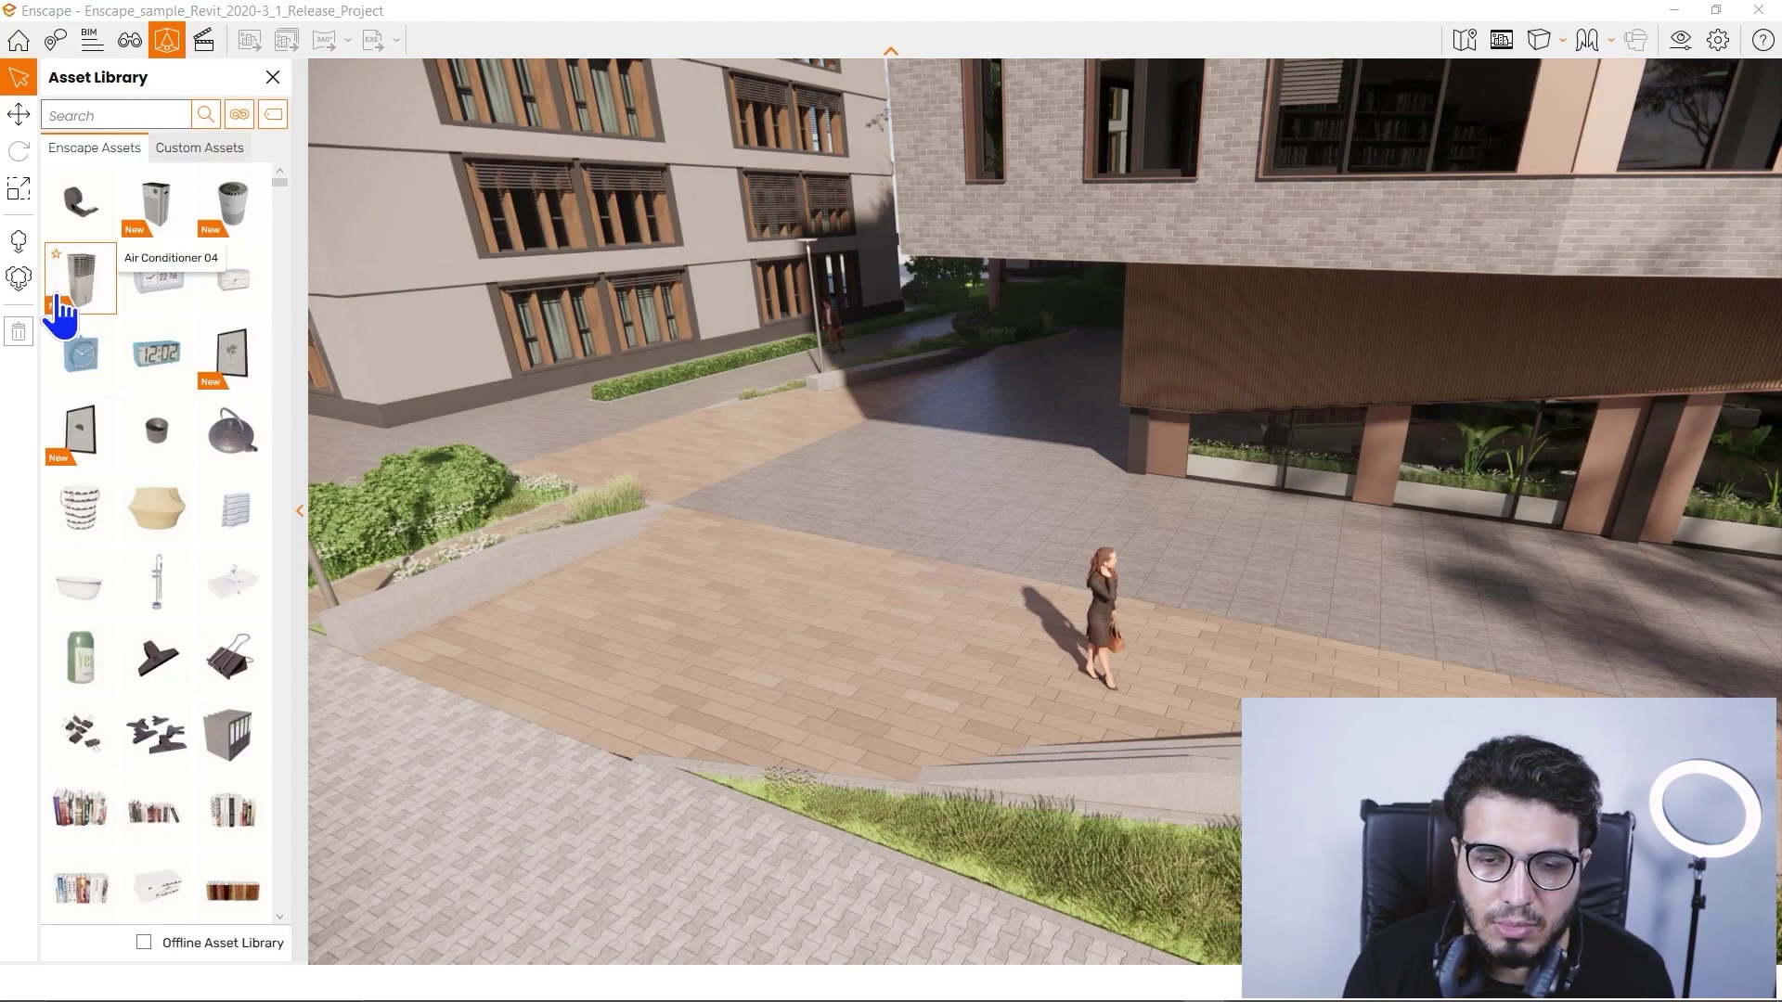
left_click(22, 280)
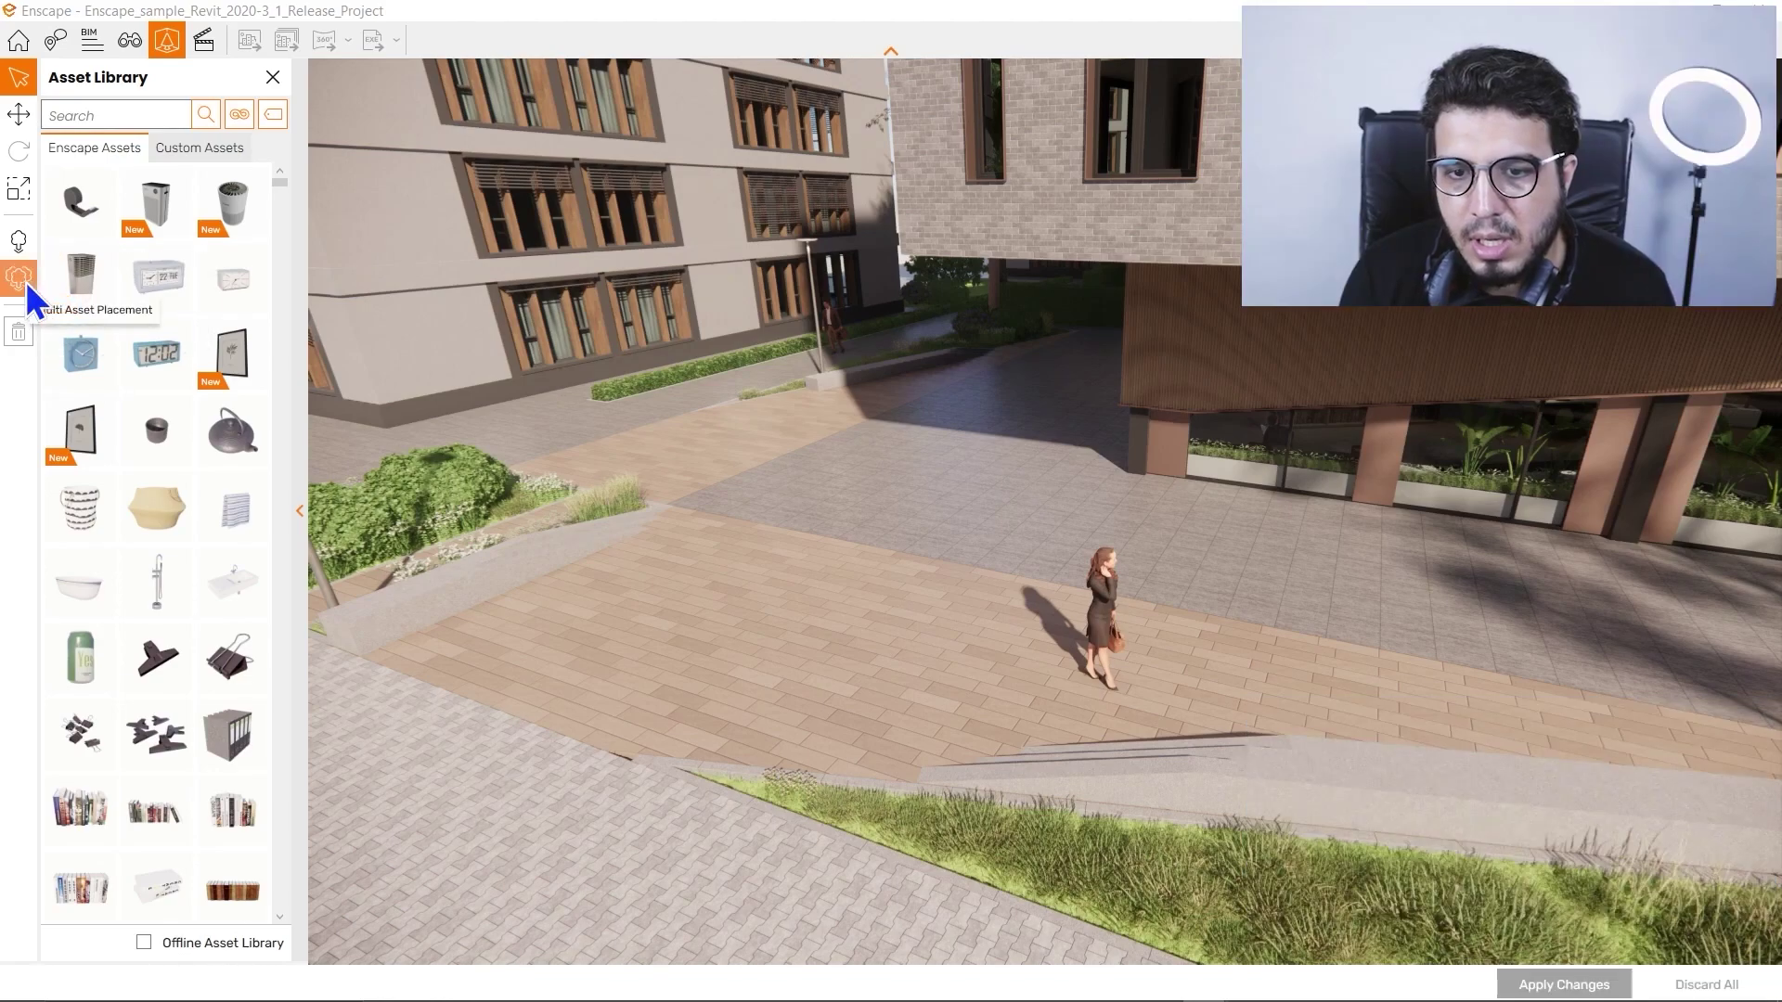
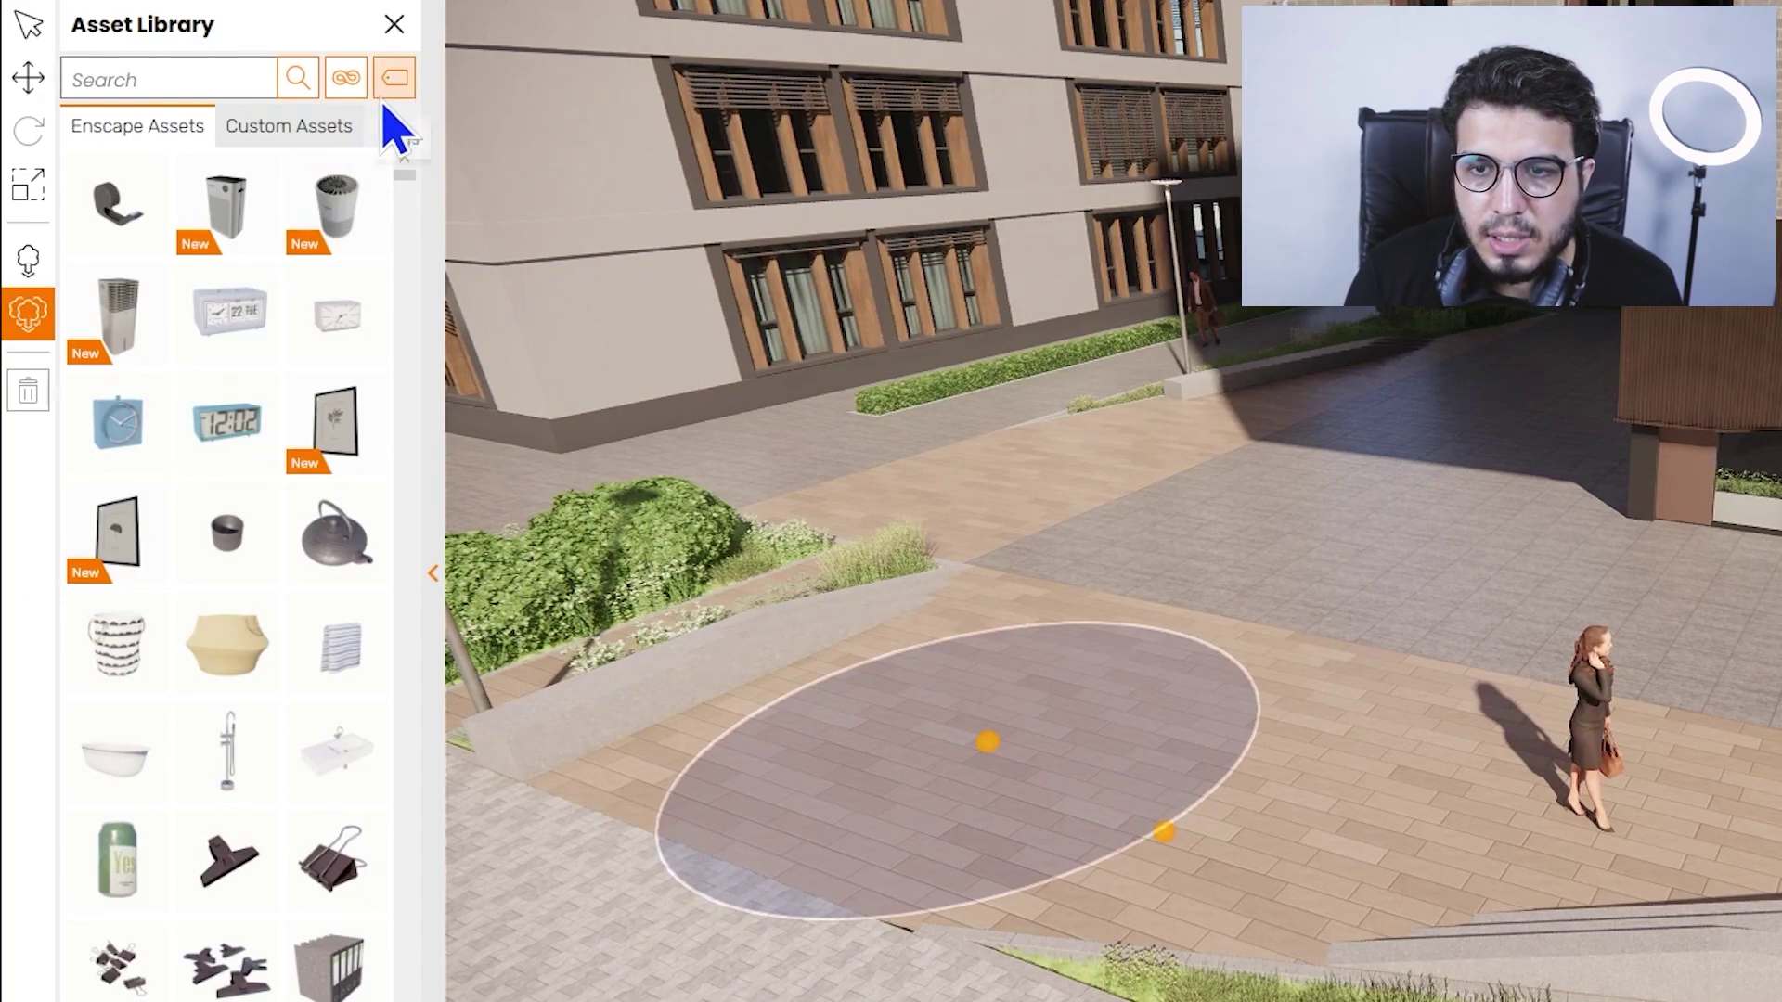
- Filter the assets to People and include four women: orange floral dress, cream suit, white outfit with handbag, and blue dress
left_click(348, 83)
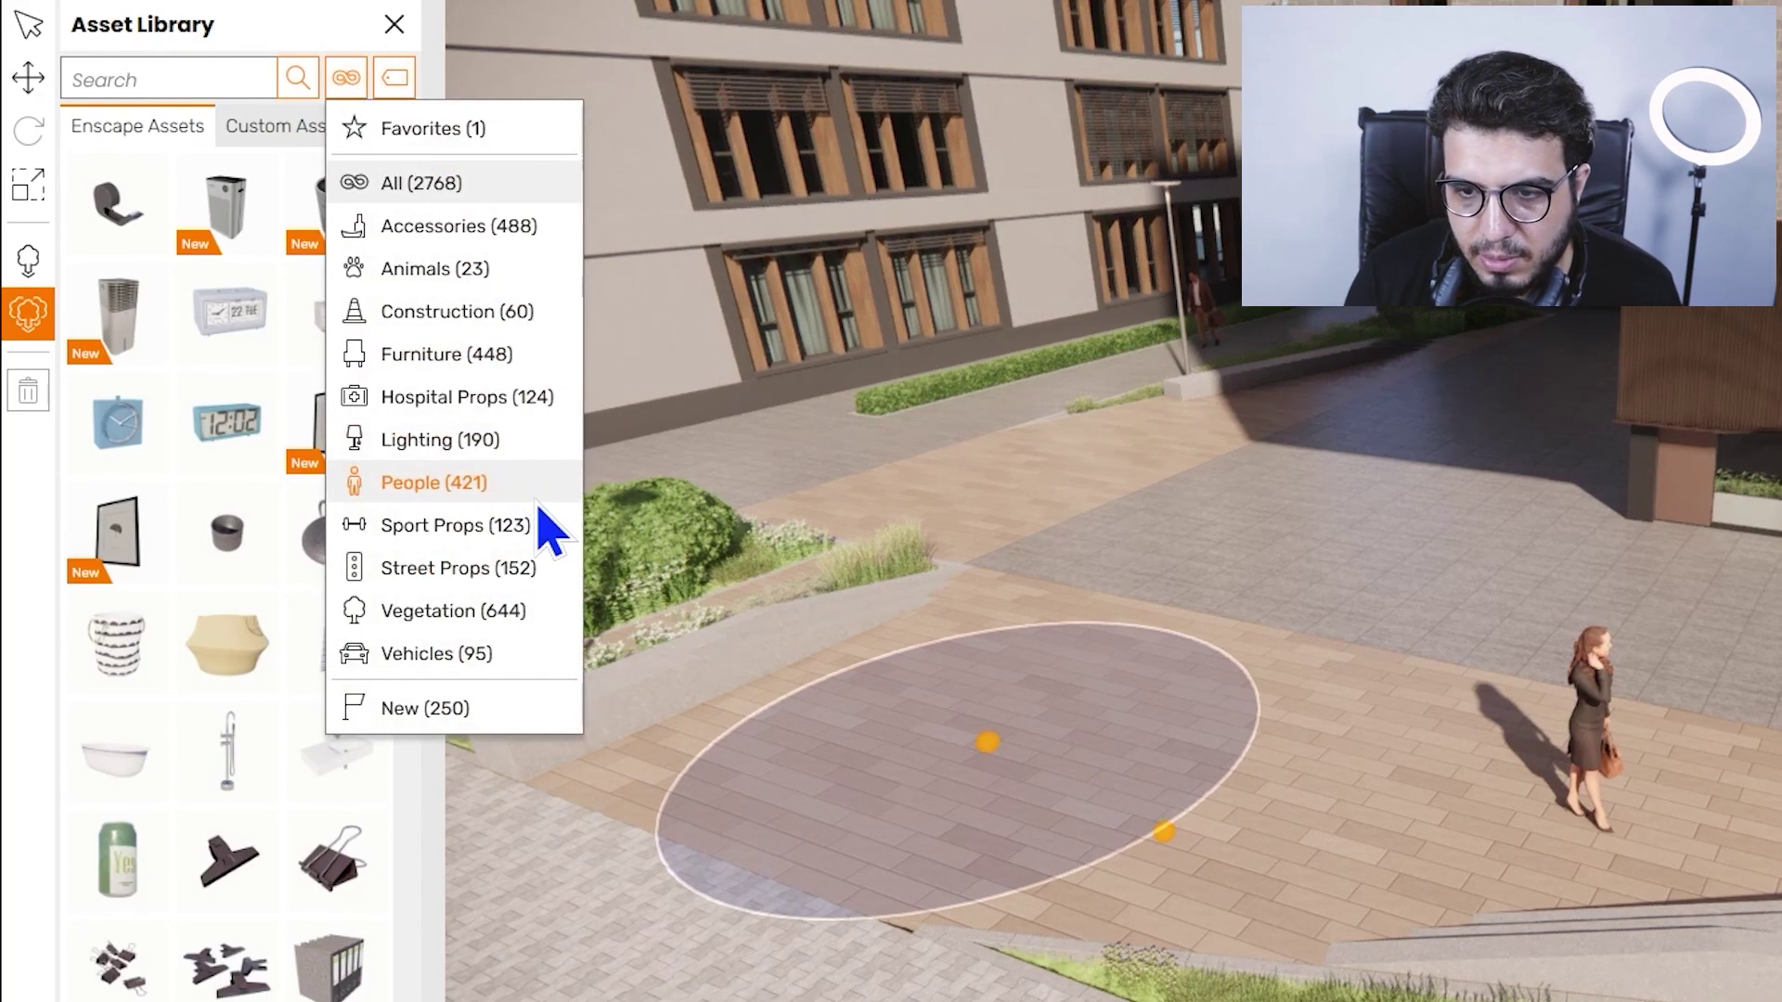
left_click(504, 483)
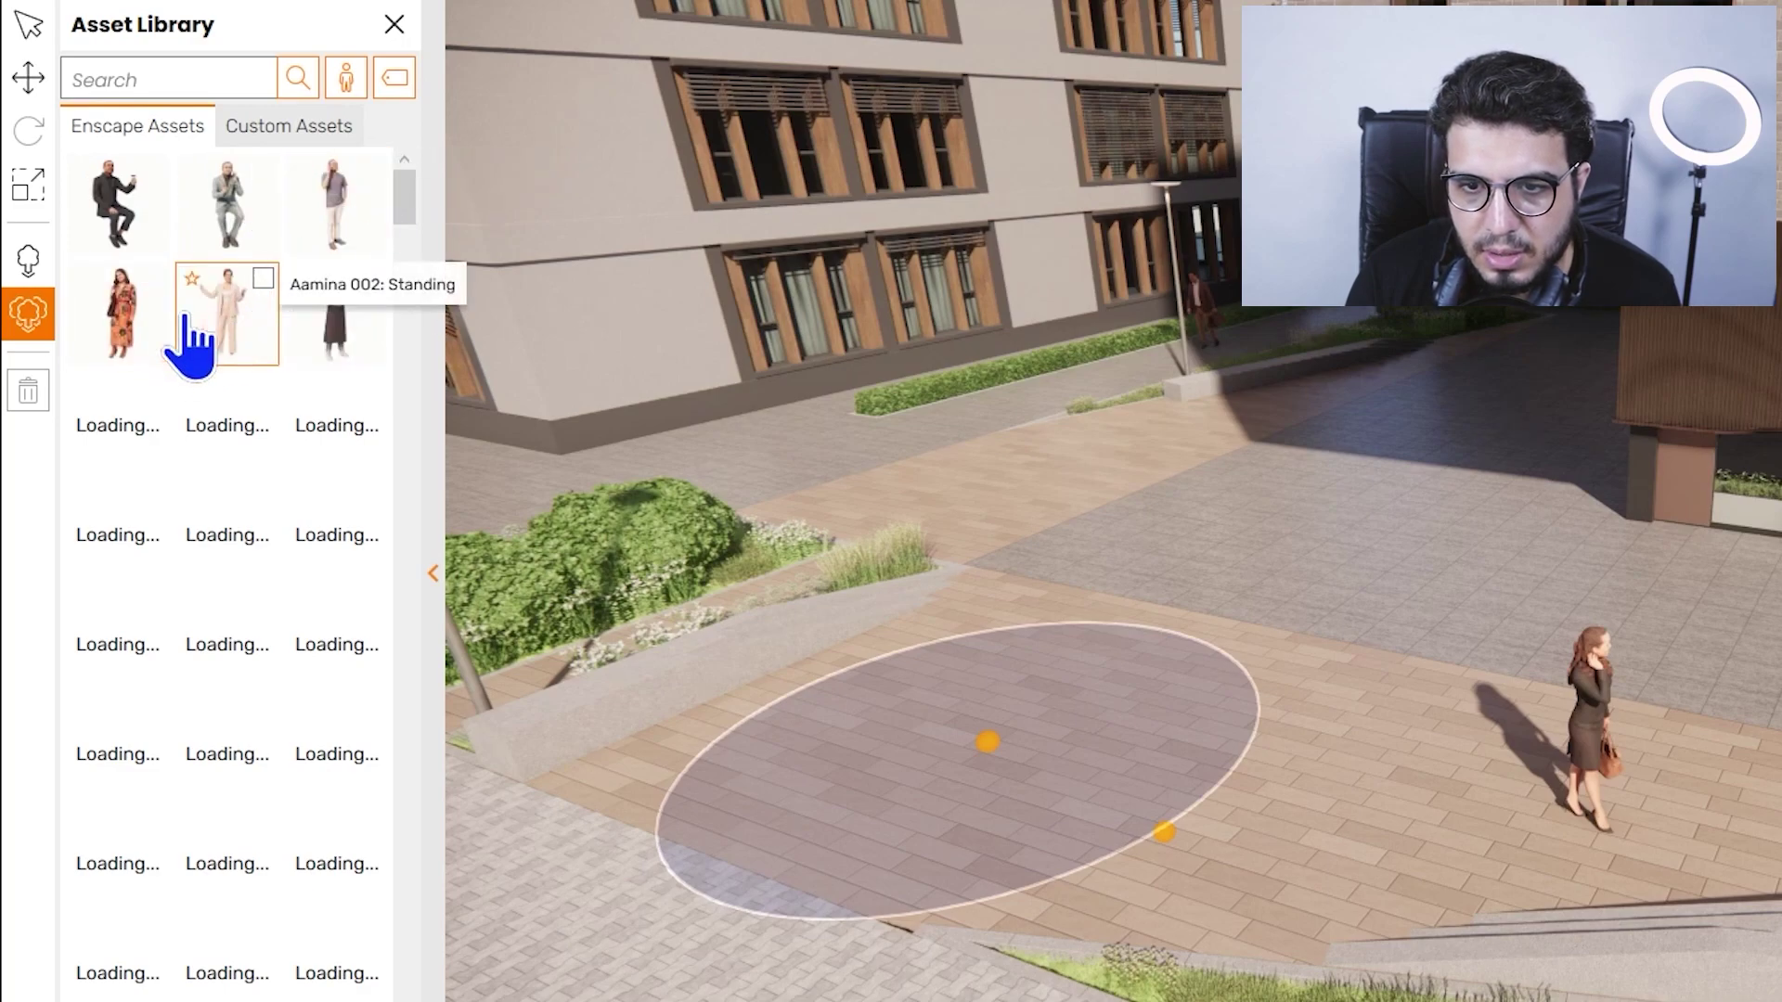
left_click(154, 279)
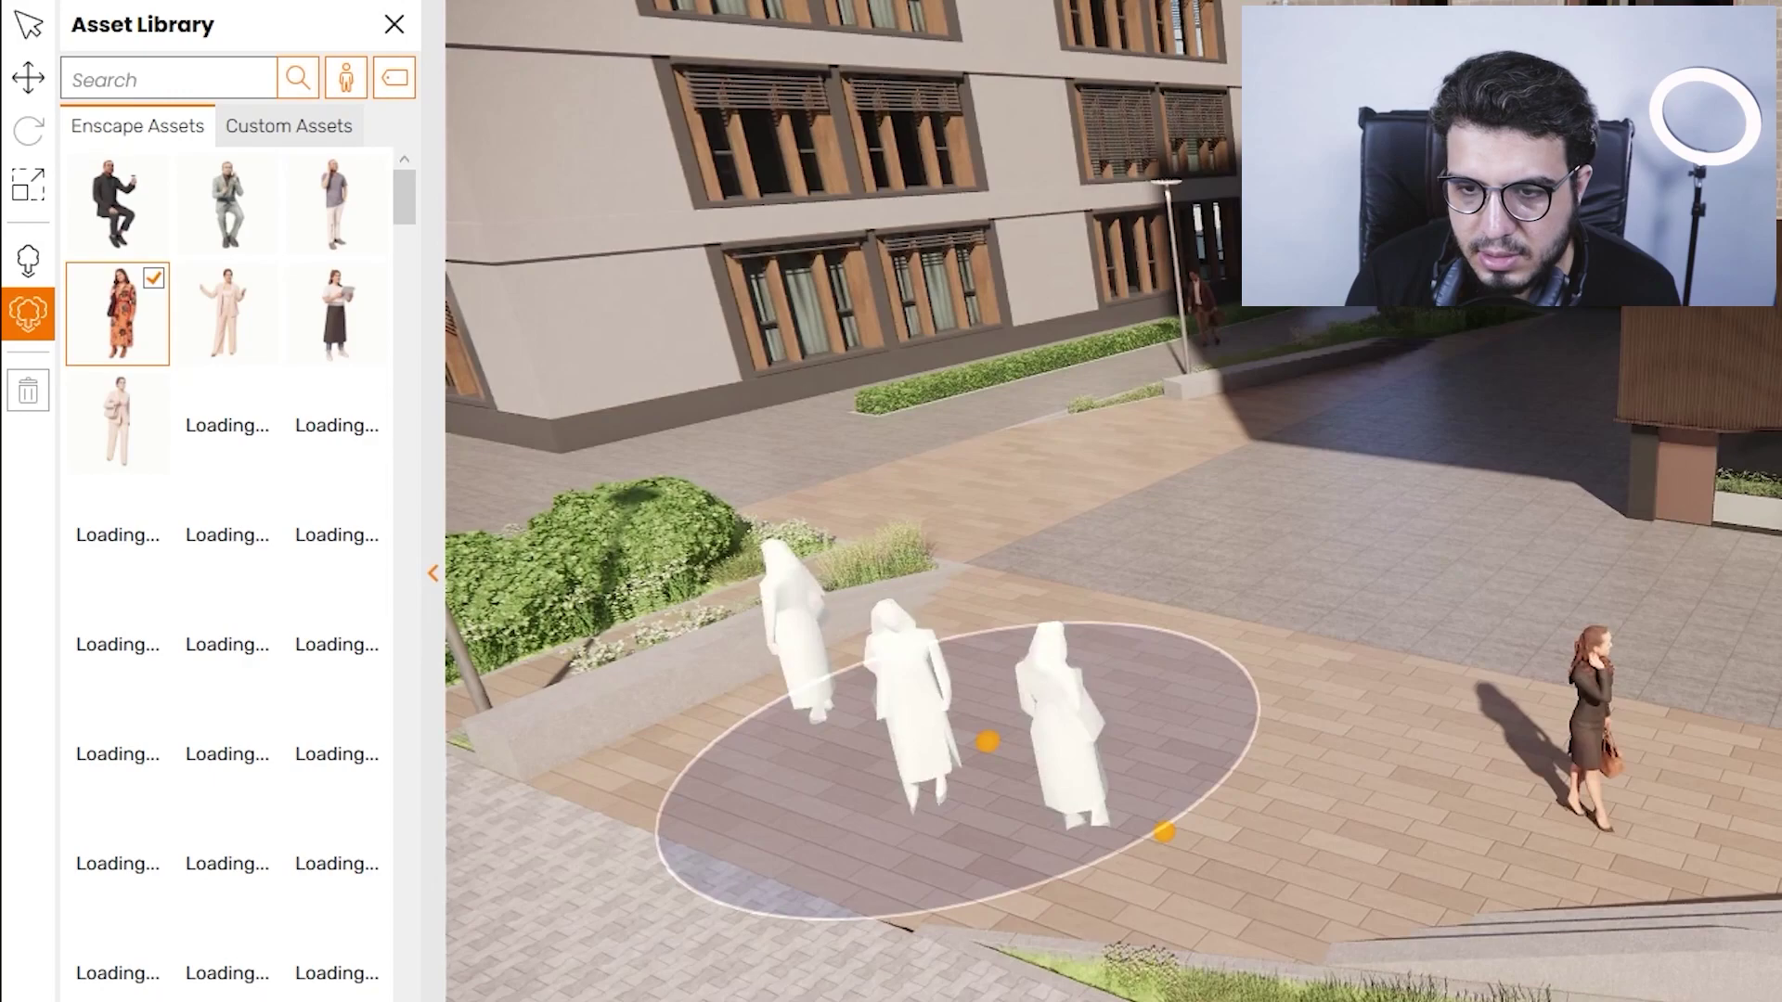
left_click(153, 388)
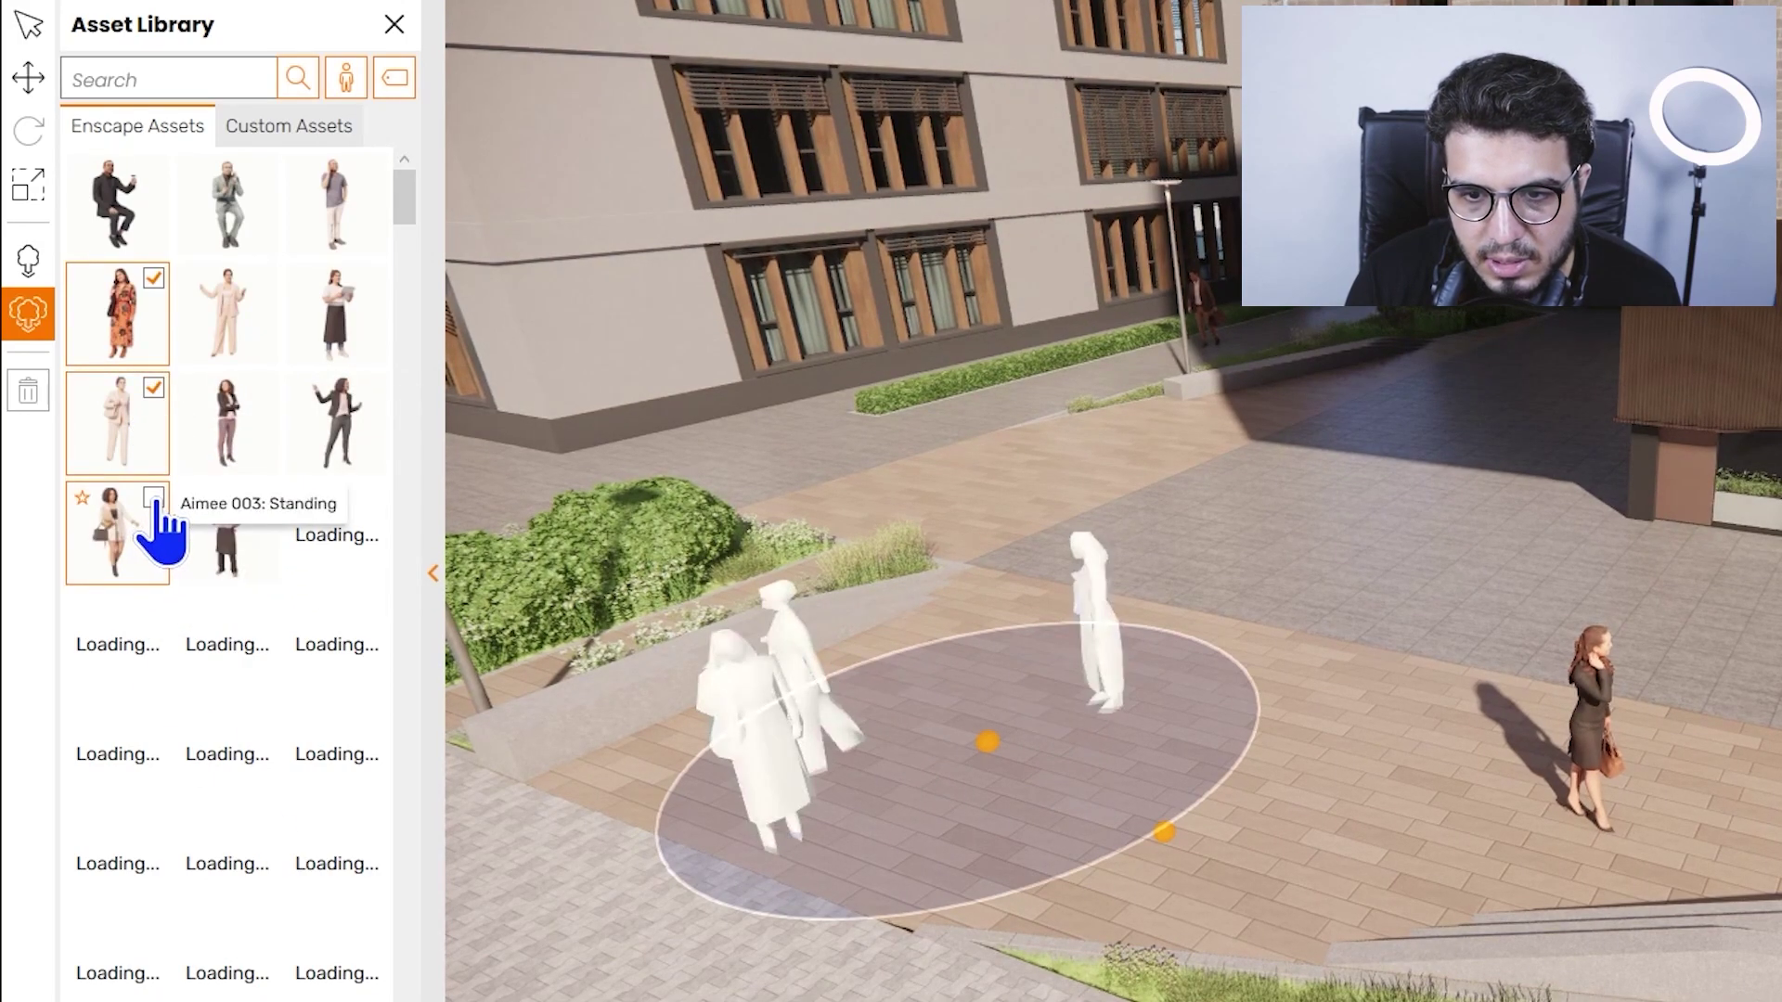
left_click(153, 498)
left_click(372, 499)
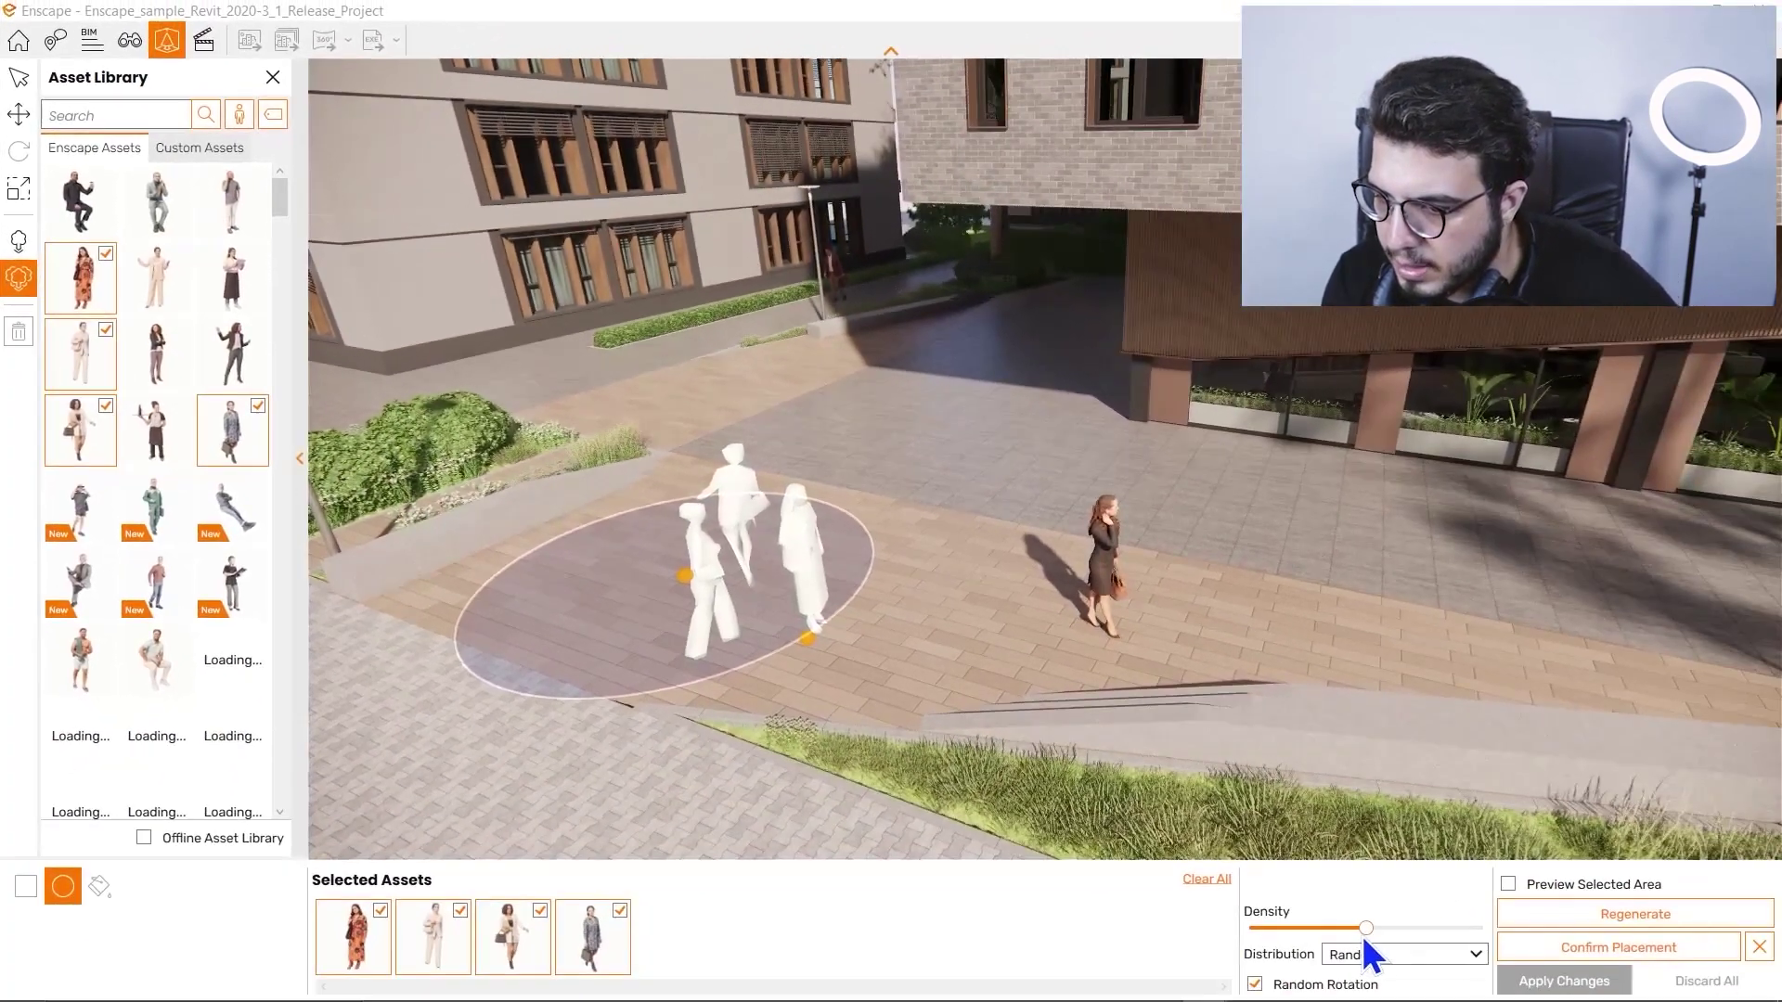
- Increase the density of the people in the circular area slightly and set their distribution to Uniform
mouse_move(1365, 927)
left_mouse_down()
mouse_move(1474, 925)
mouse_move(1393, 924)
left_mouse_up()
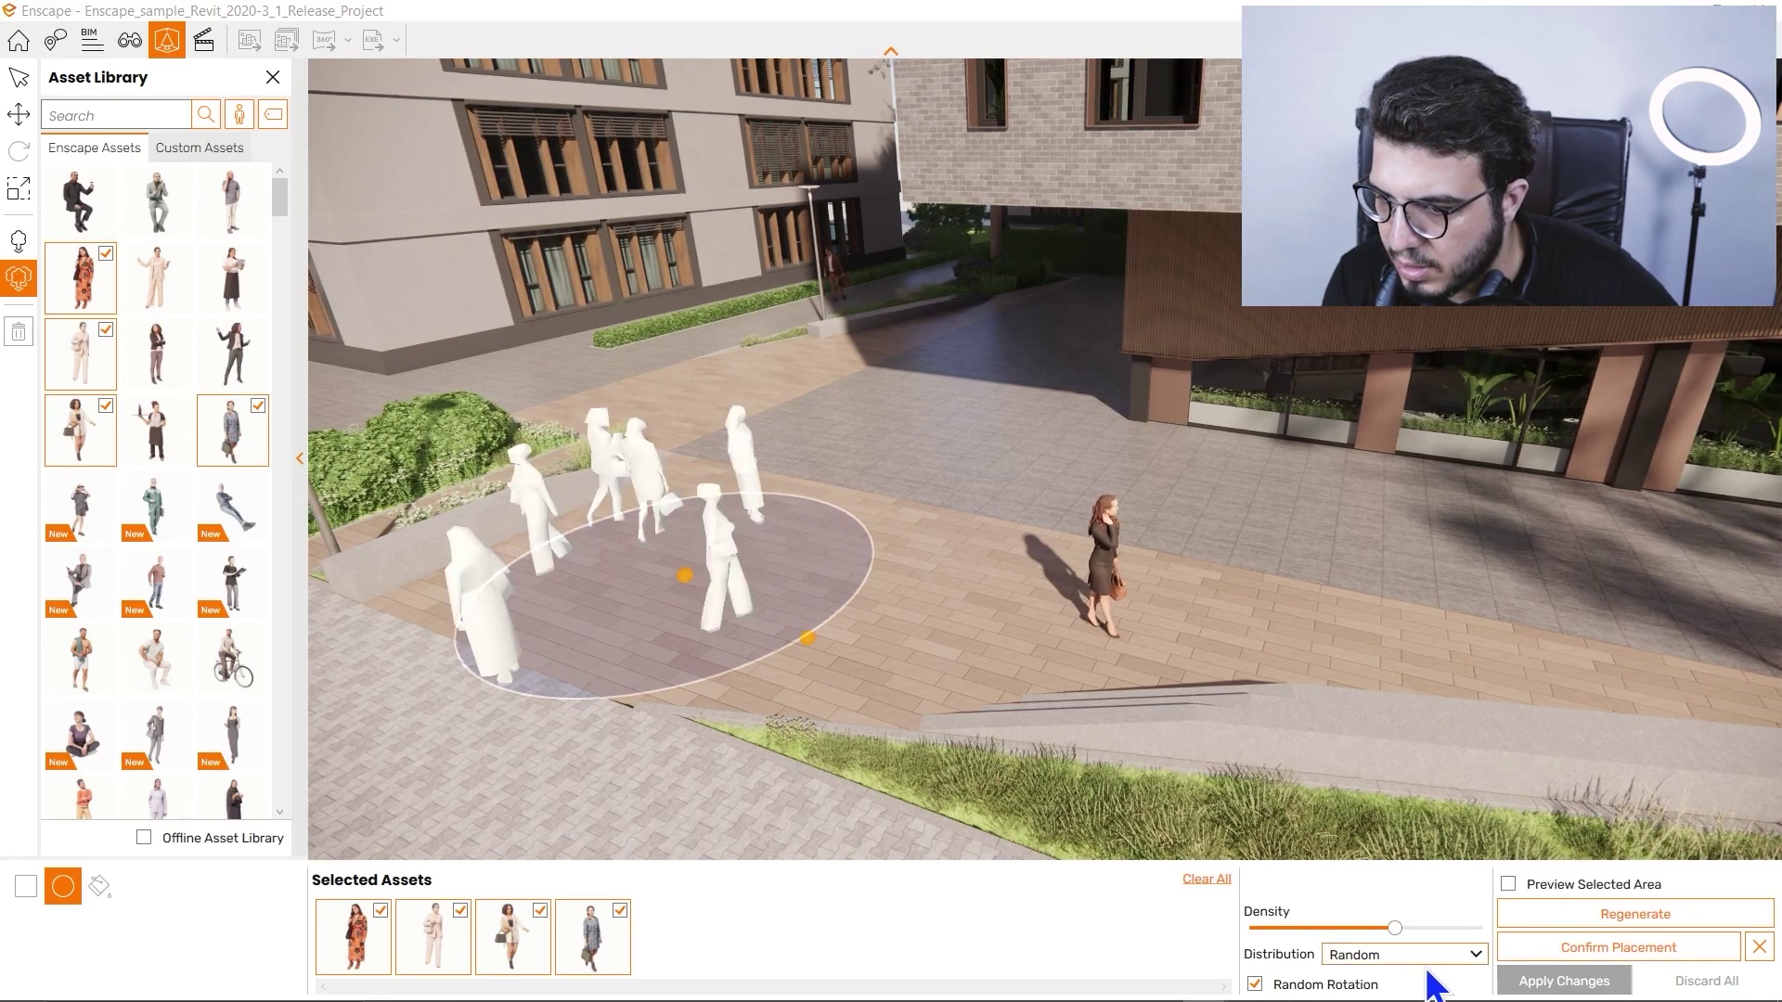
left_click(1410, 960)
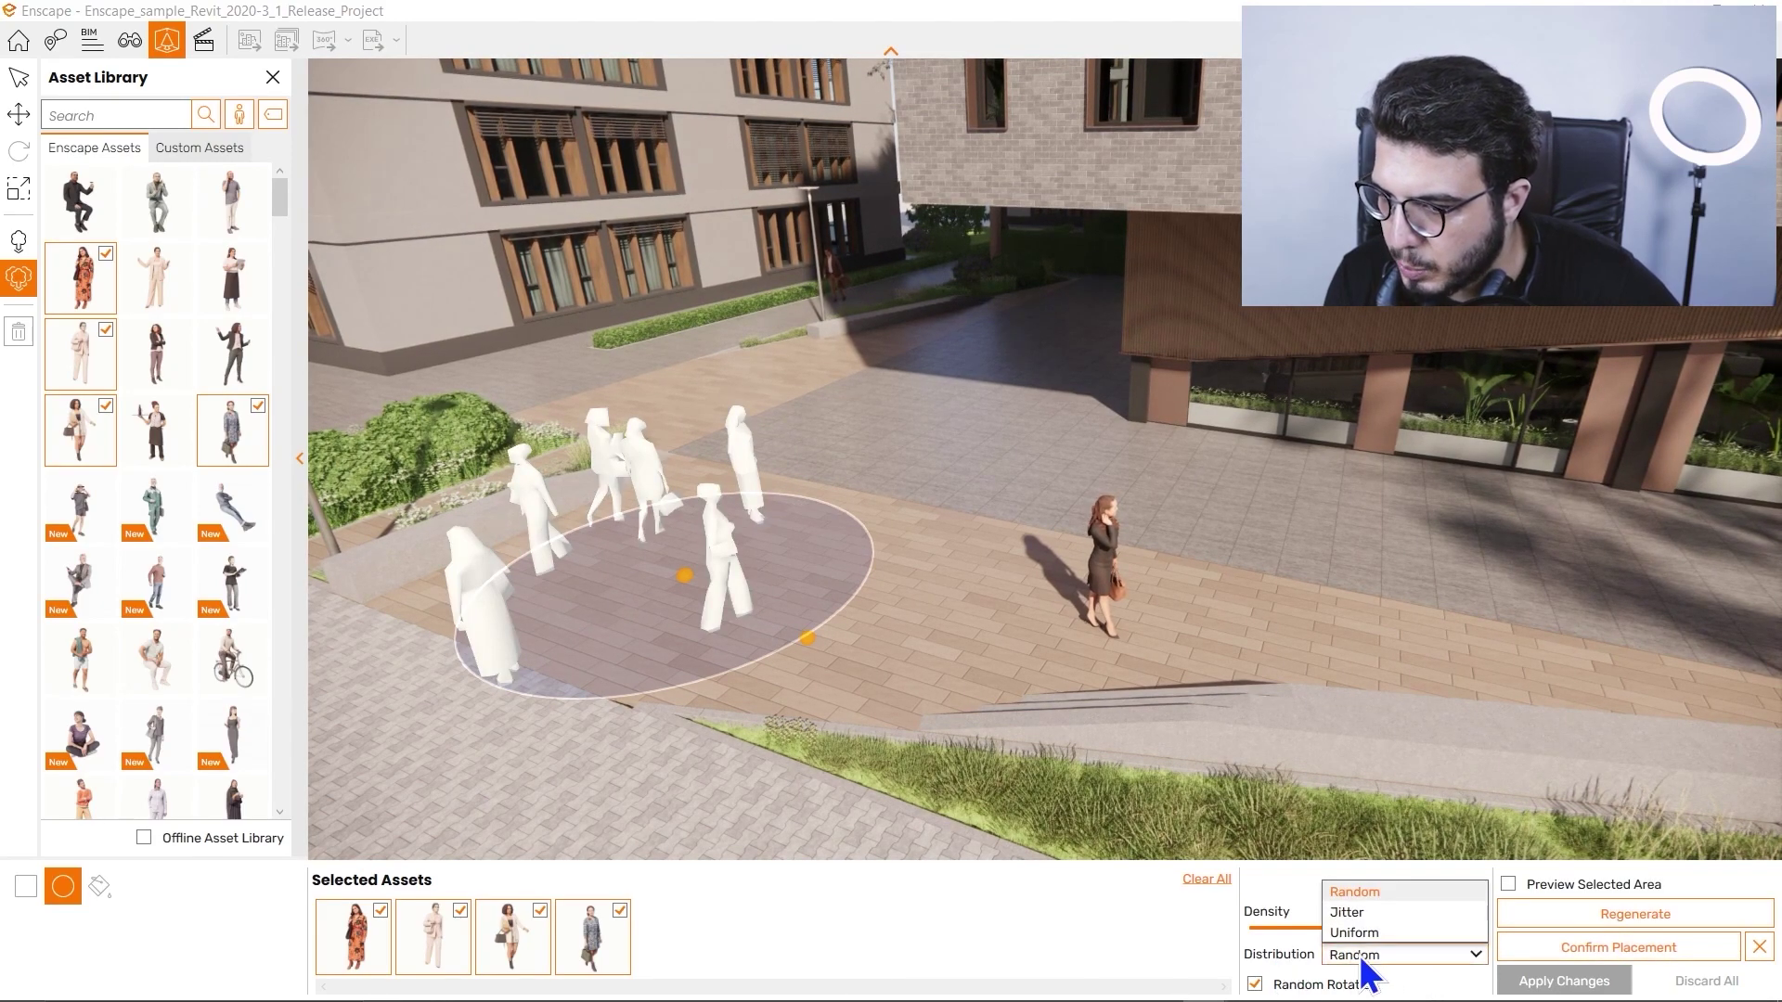
left_click(1386, 929)
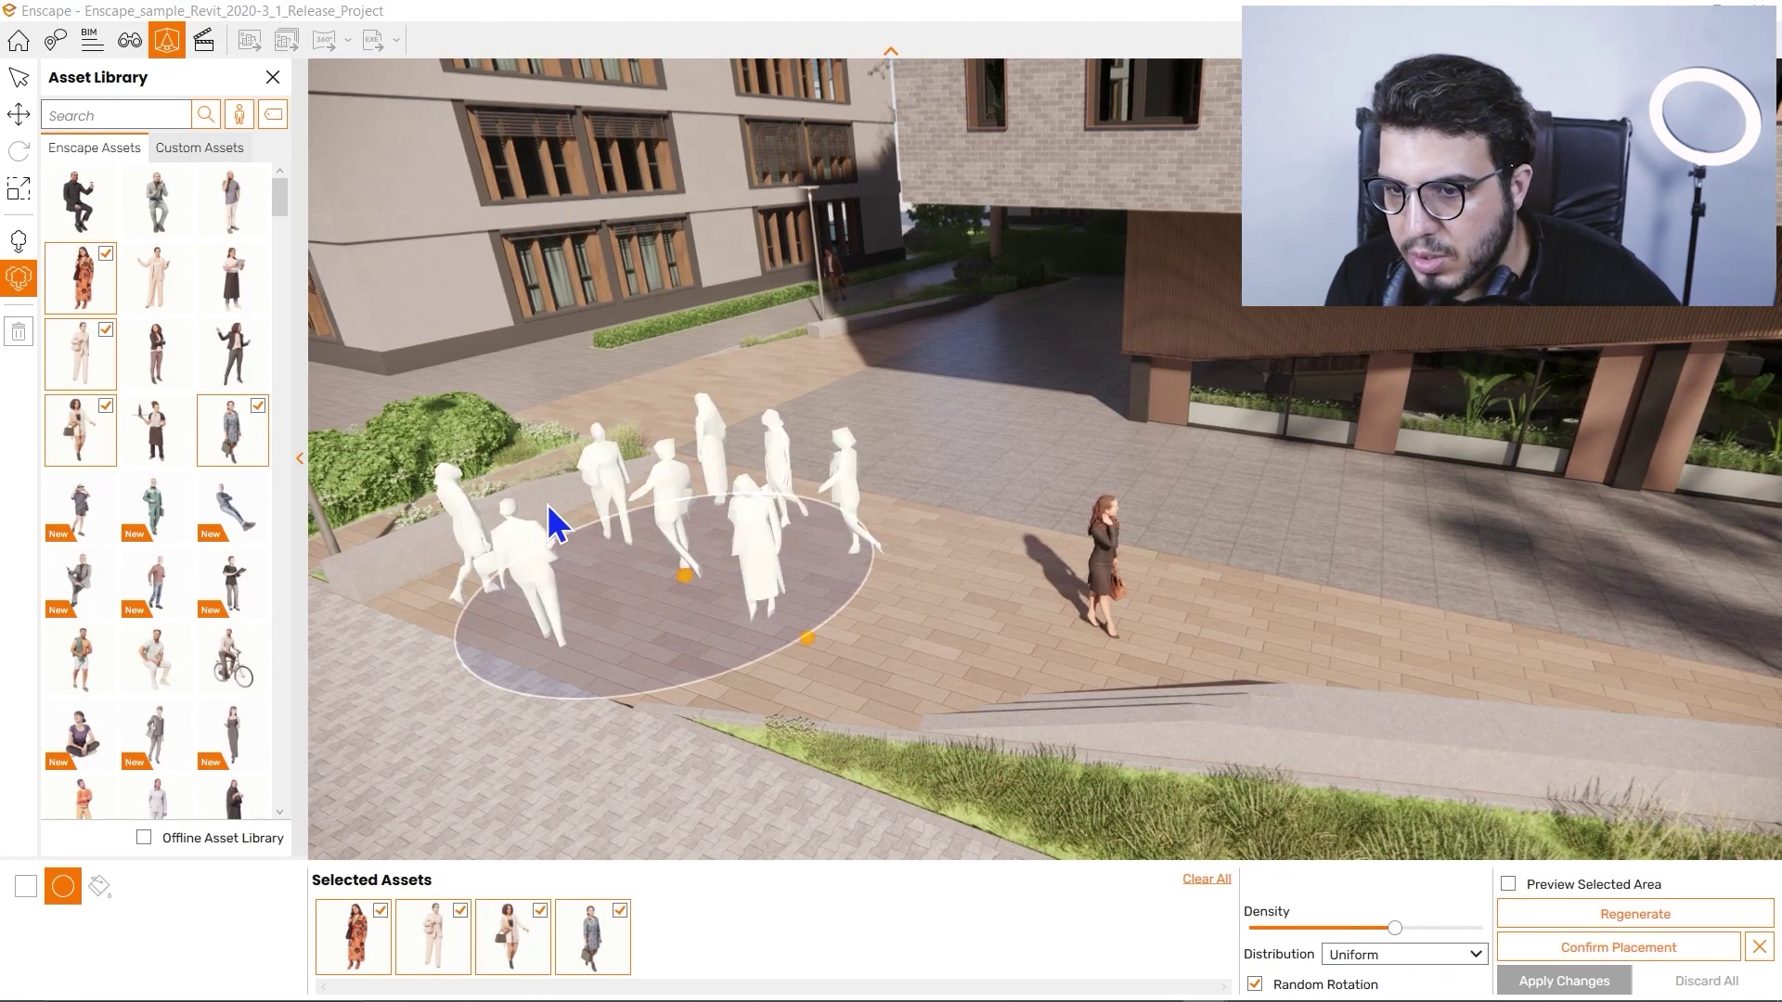
- Switch the distribution to Random, confirm the placement of the people and apply the changes
left_click(1406, 943)
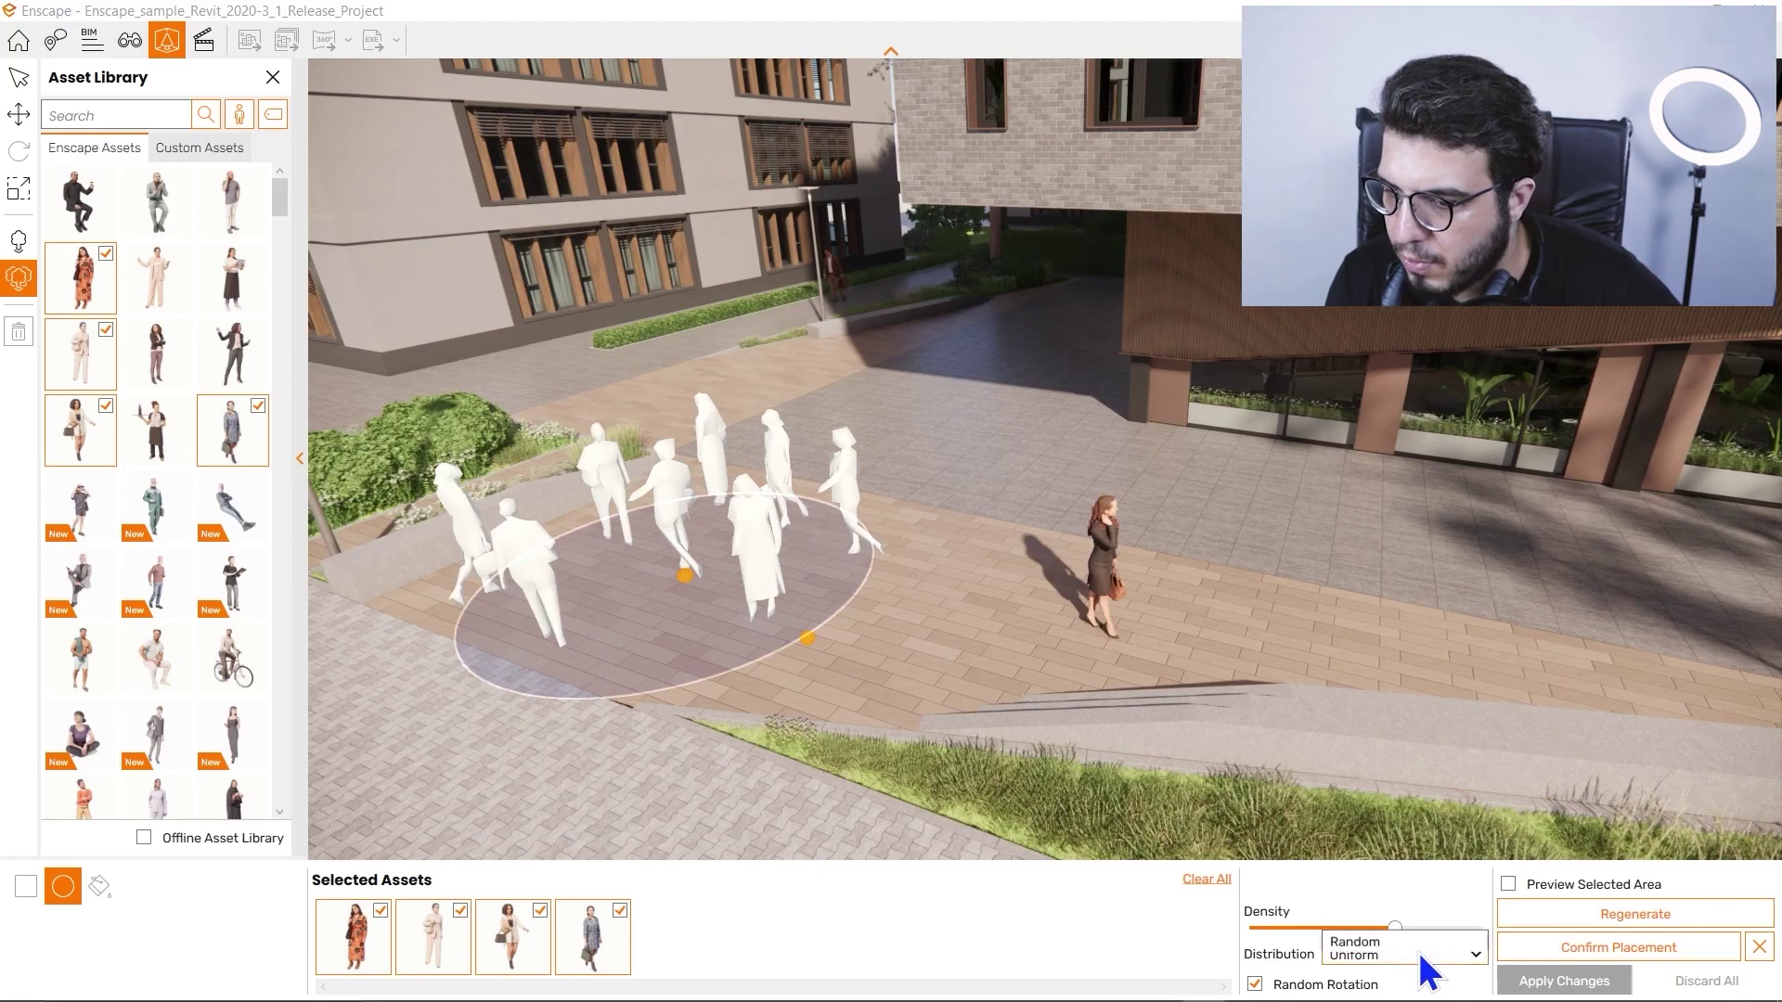
left_click(1398, 904)
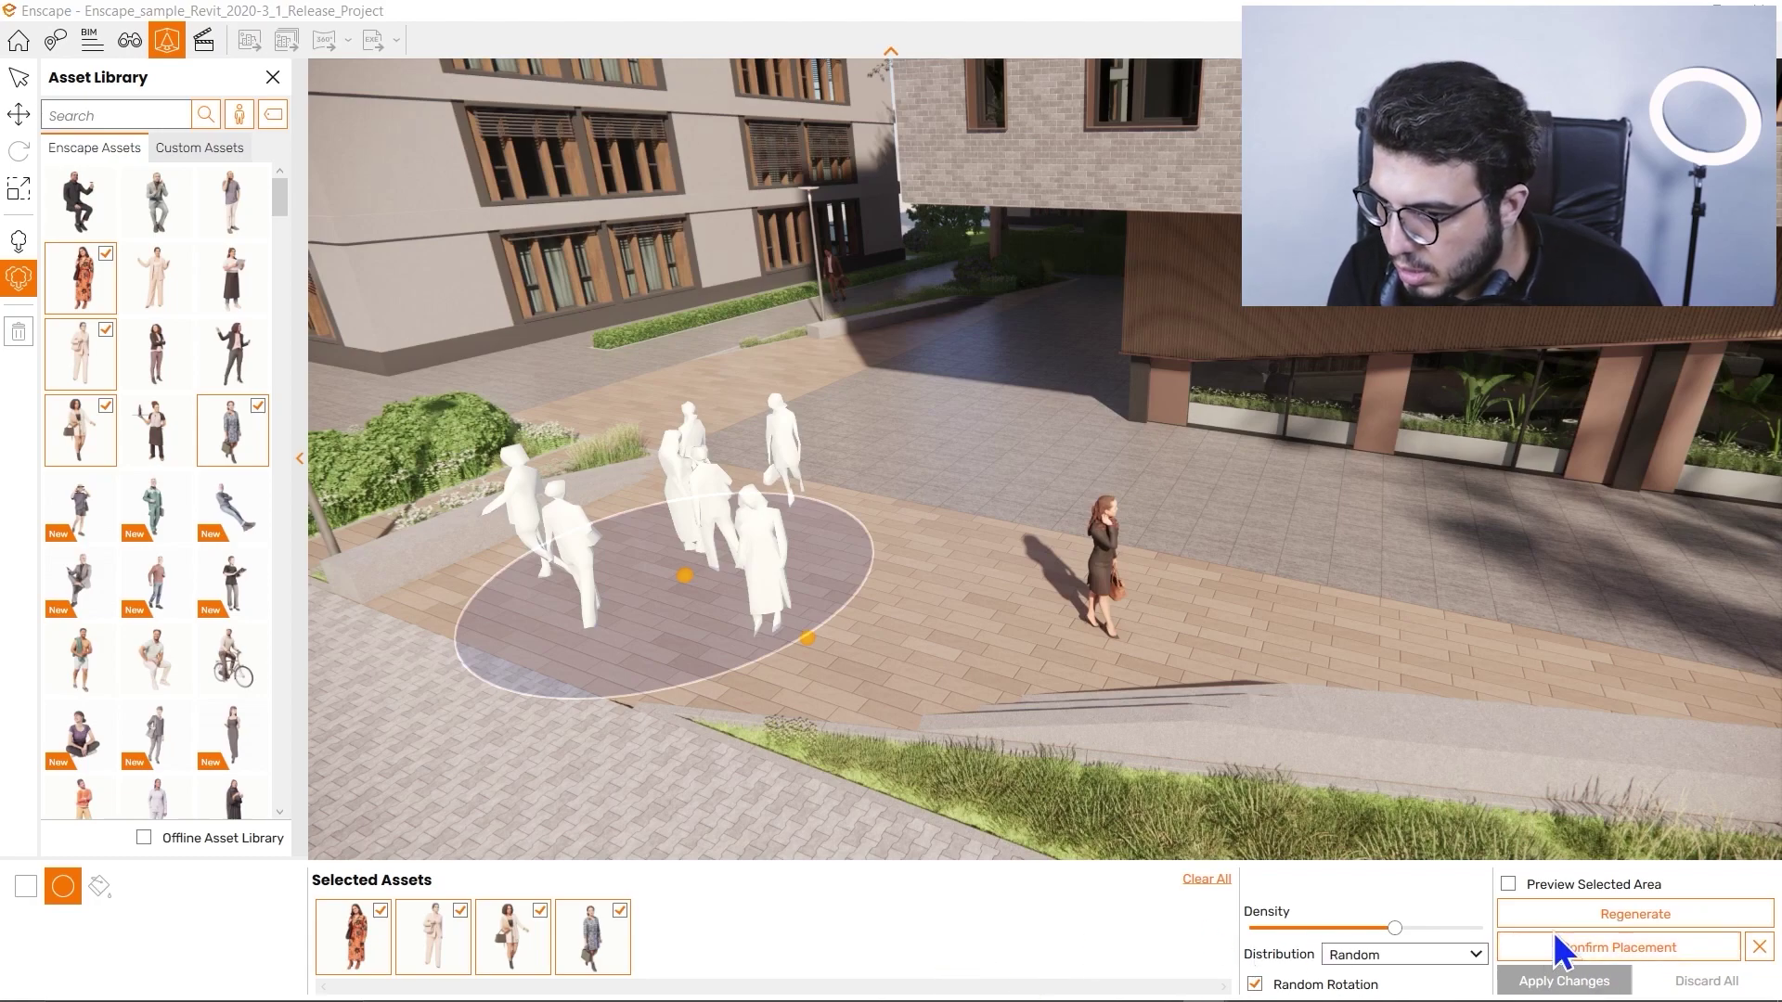
left_click(1644, 945)
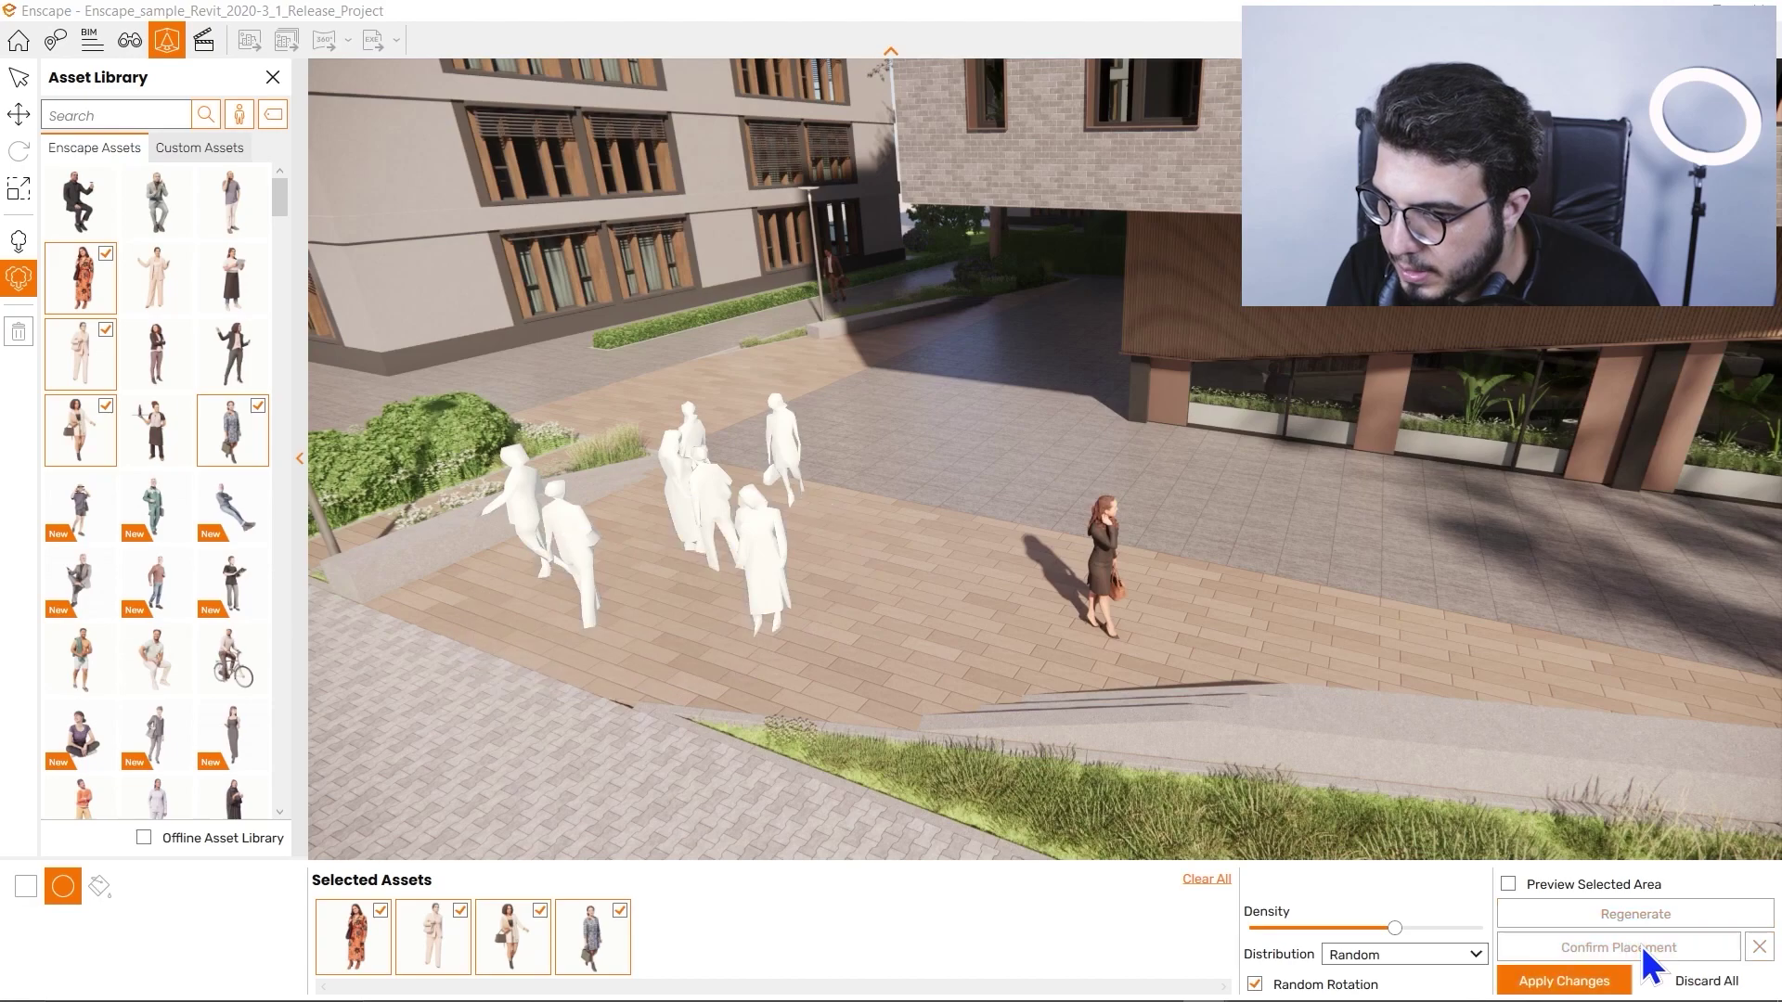
left_click(1565, 982)
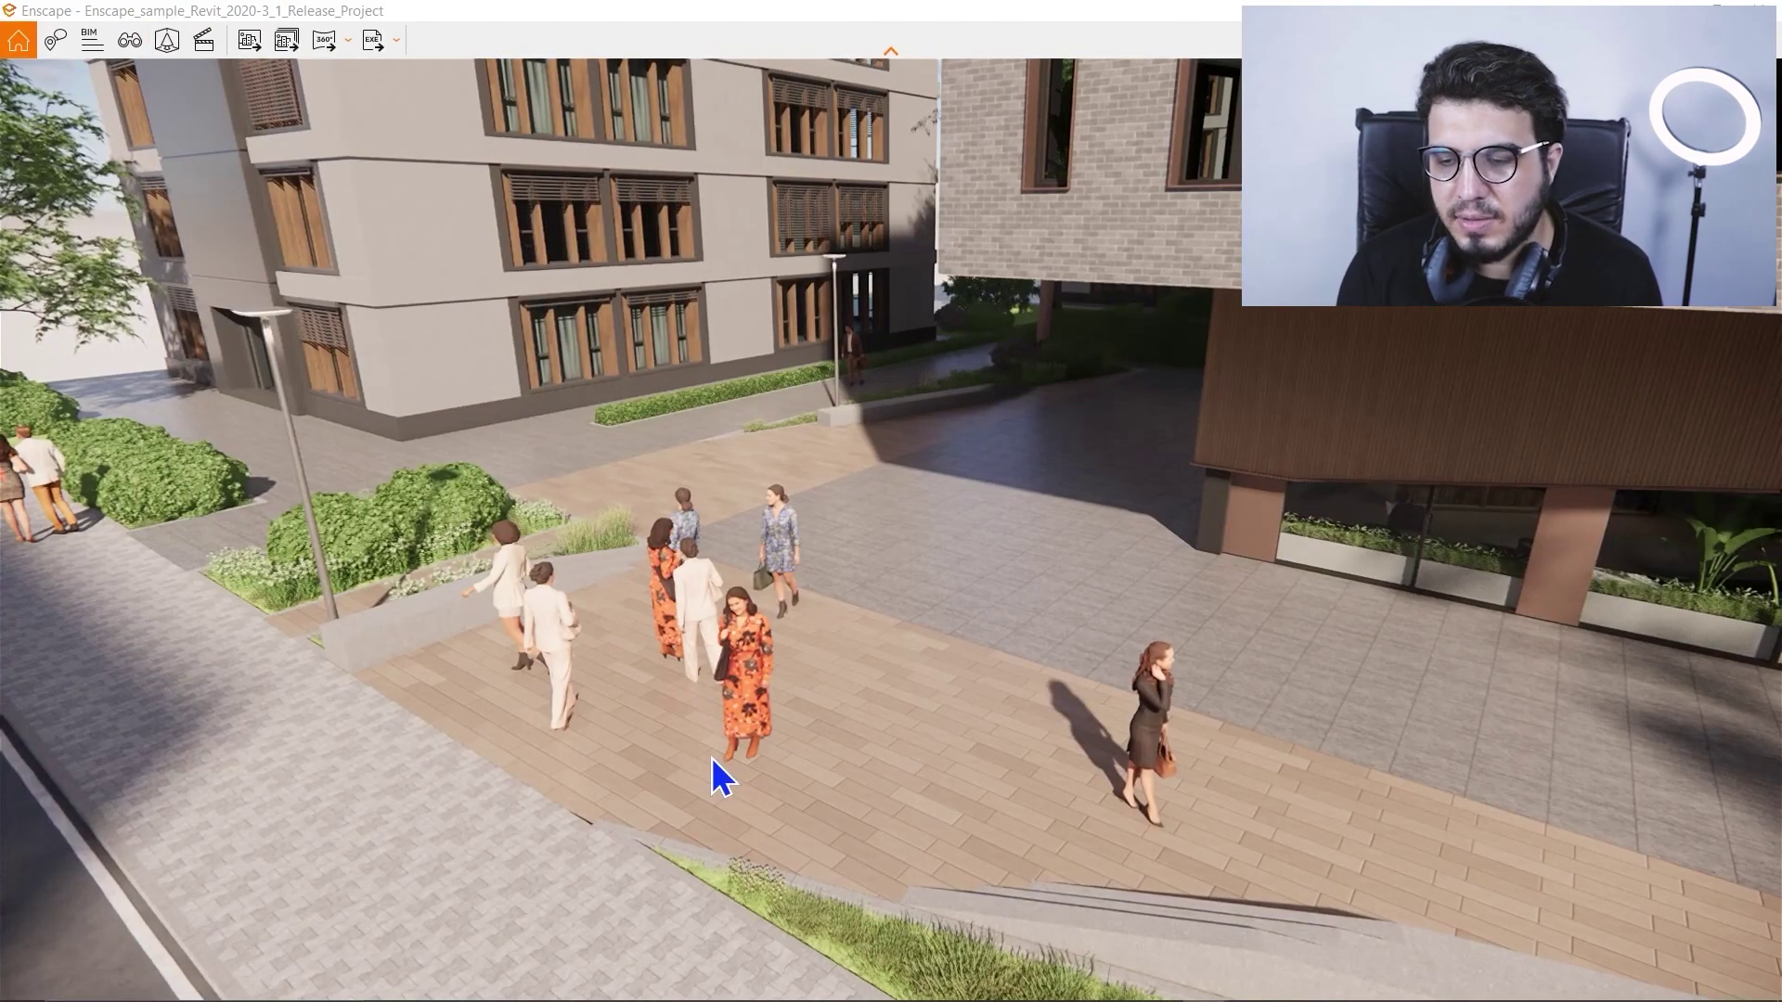
scroll(712, 757, "up", 5)
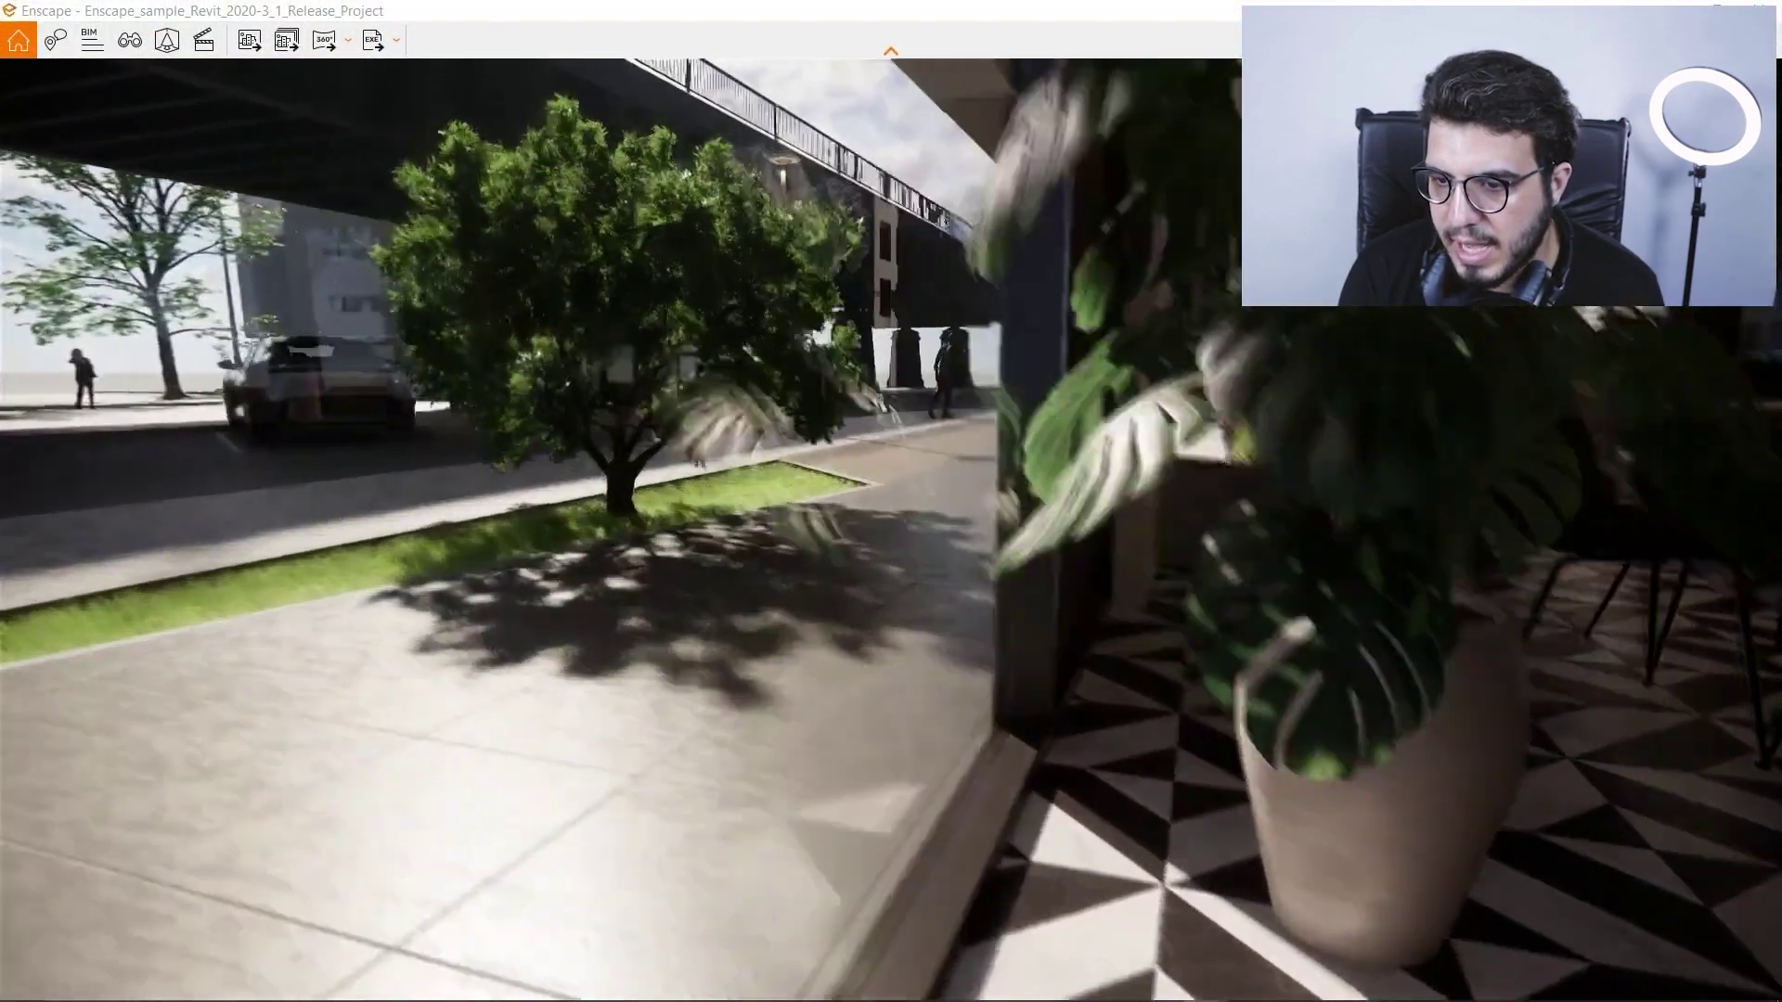
key("w")
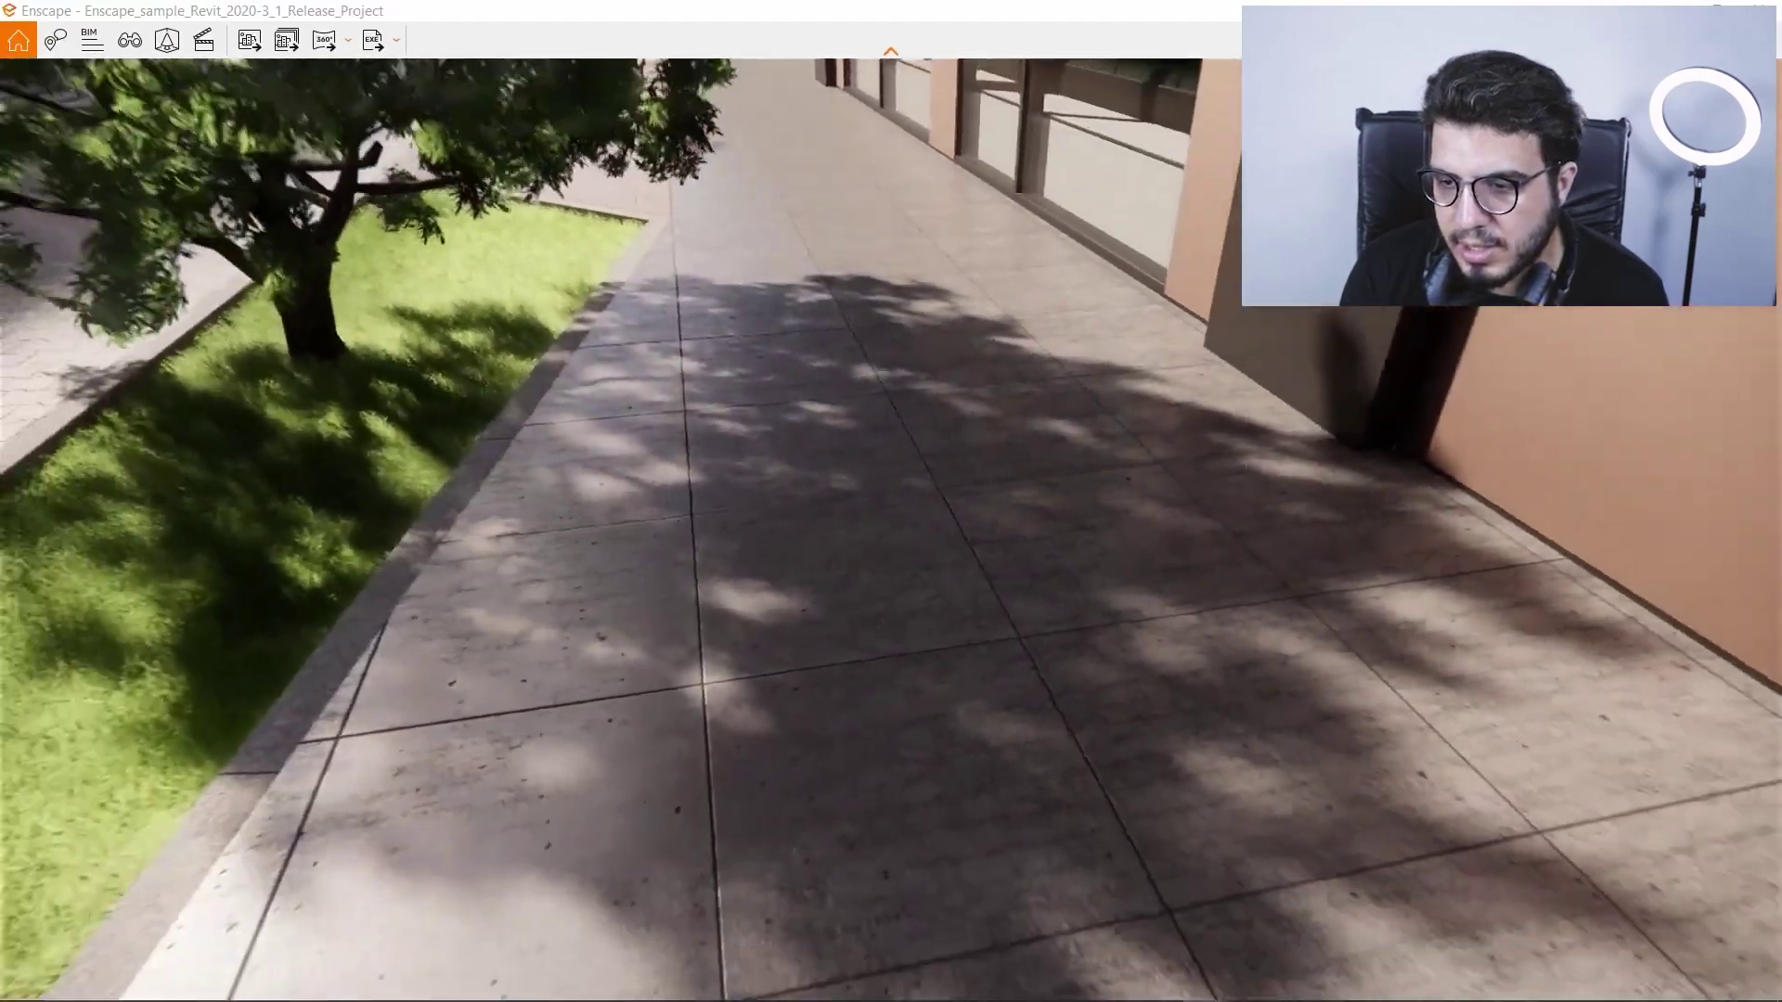
left_click_drag(418, 549, 419, 550)
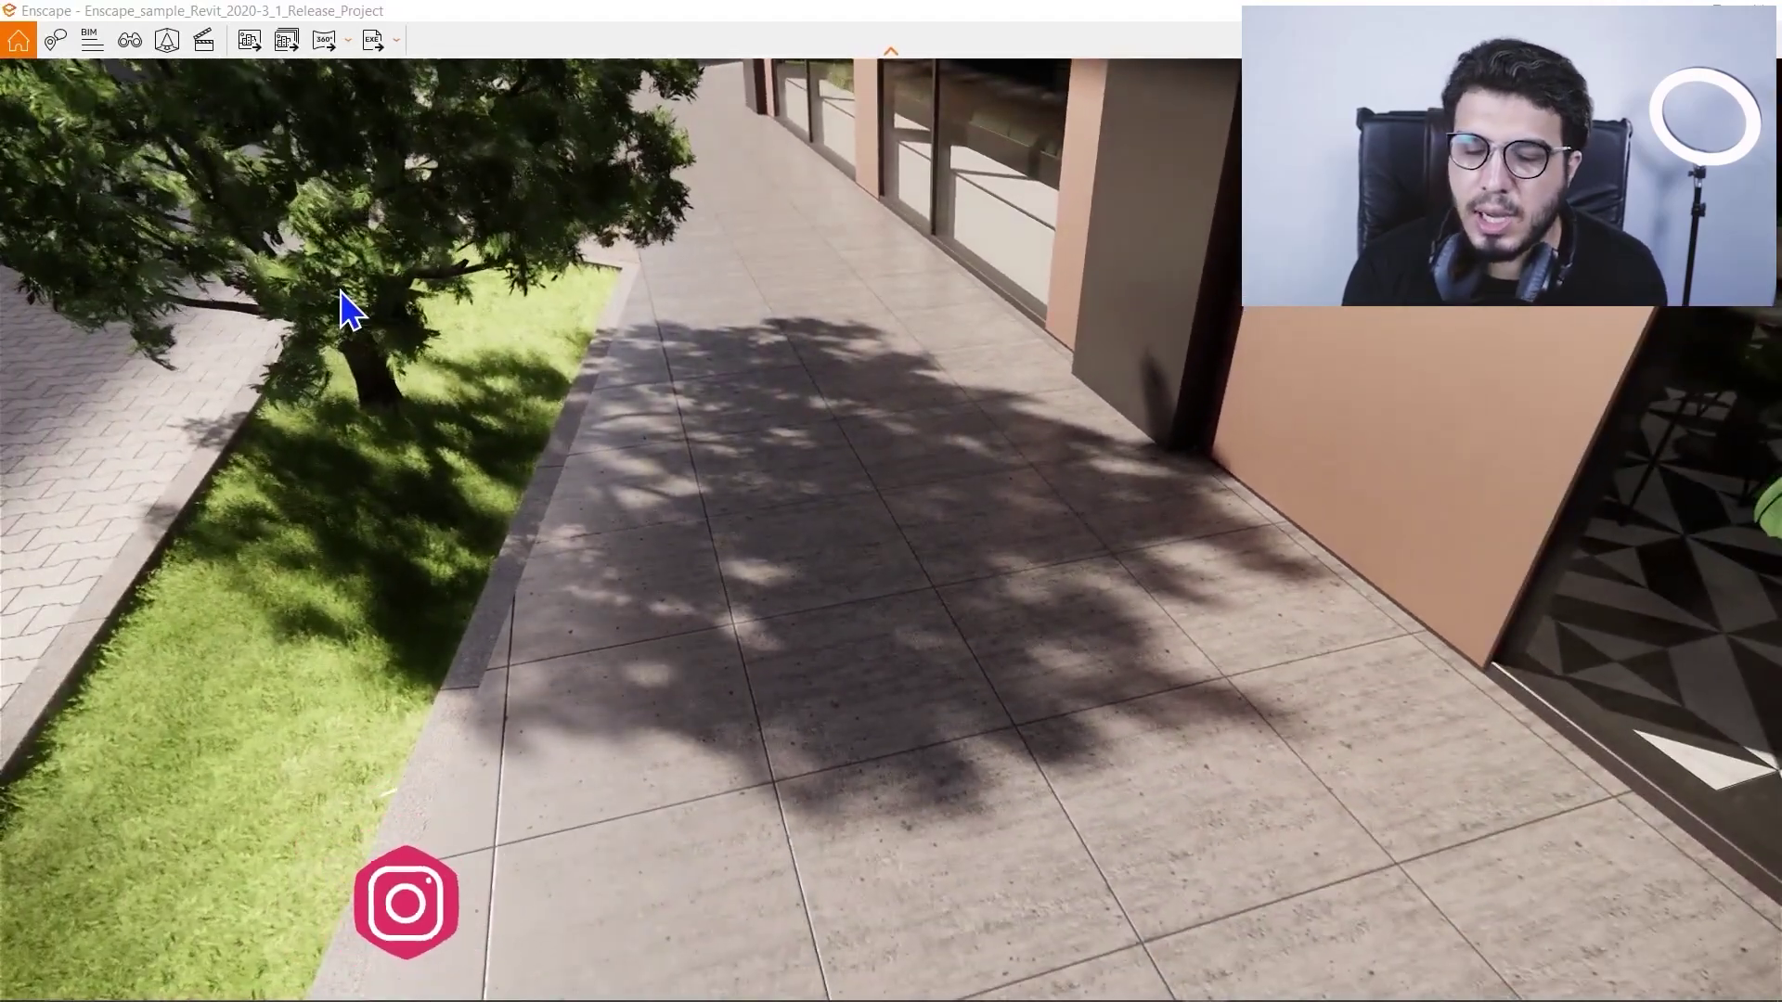